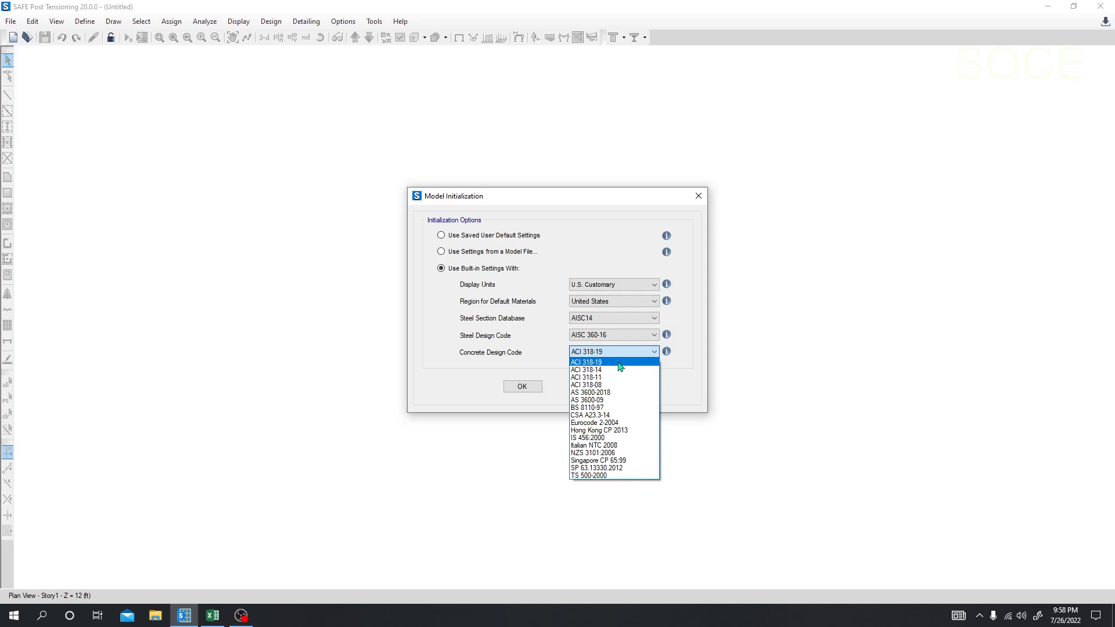
# Step: Initialize a new model with built-in U.S. Customary settings and the ACI 318-19 concrete design code
pyautogui.click(619, 363)
pyautogui.click(529, 388)
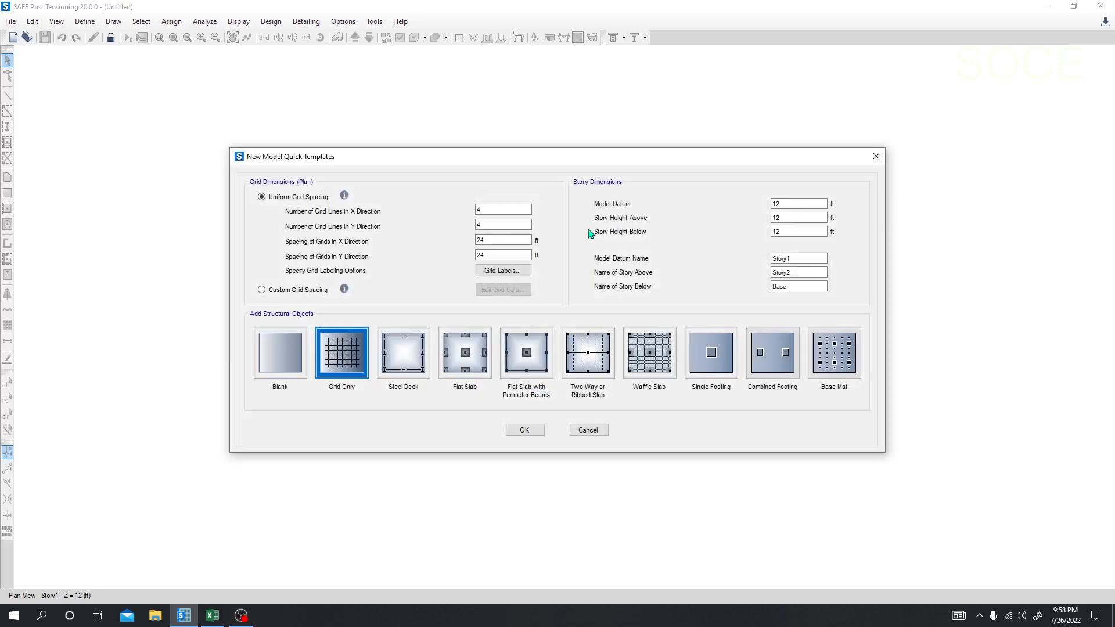
pyautogui.moveTo(588, 164); pyautogui.dragTo(567, 164)
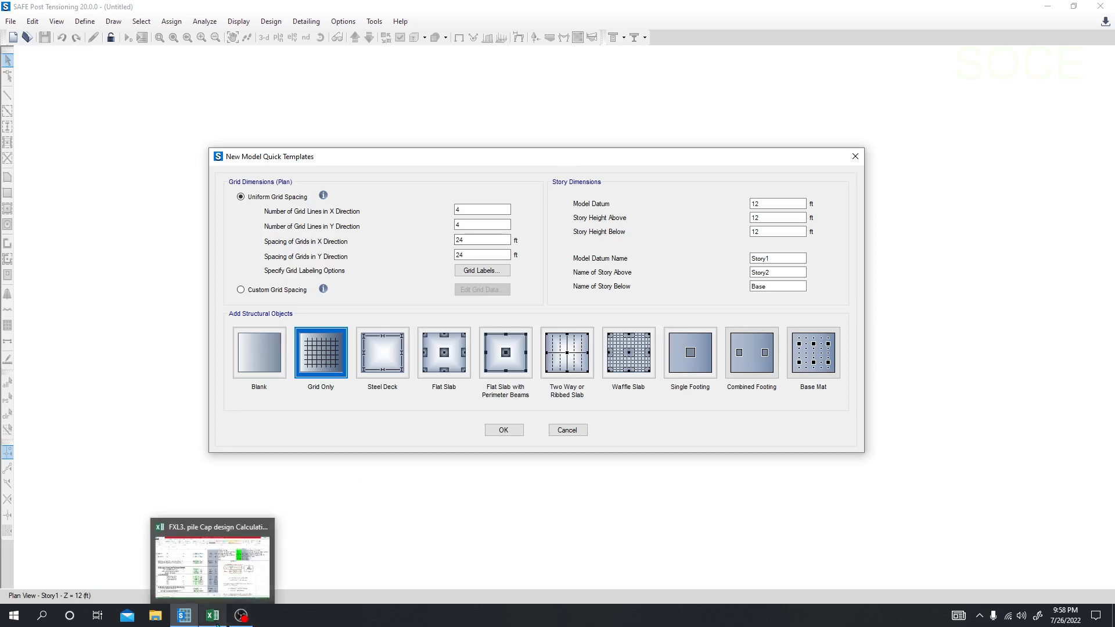
# Step: Switch to the "FXL3. pile Cap design Calculations" workbook in Excel and look over its sections down to the spring constant
pyautogui.click(214, 617)
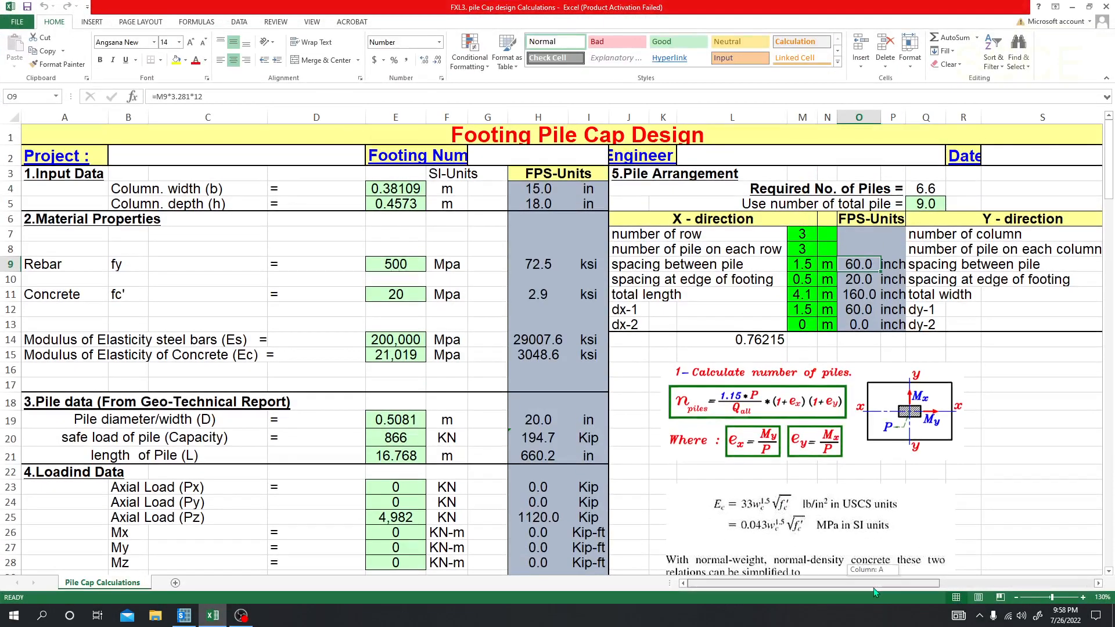
pyautogui.click(25, 9)
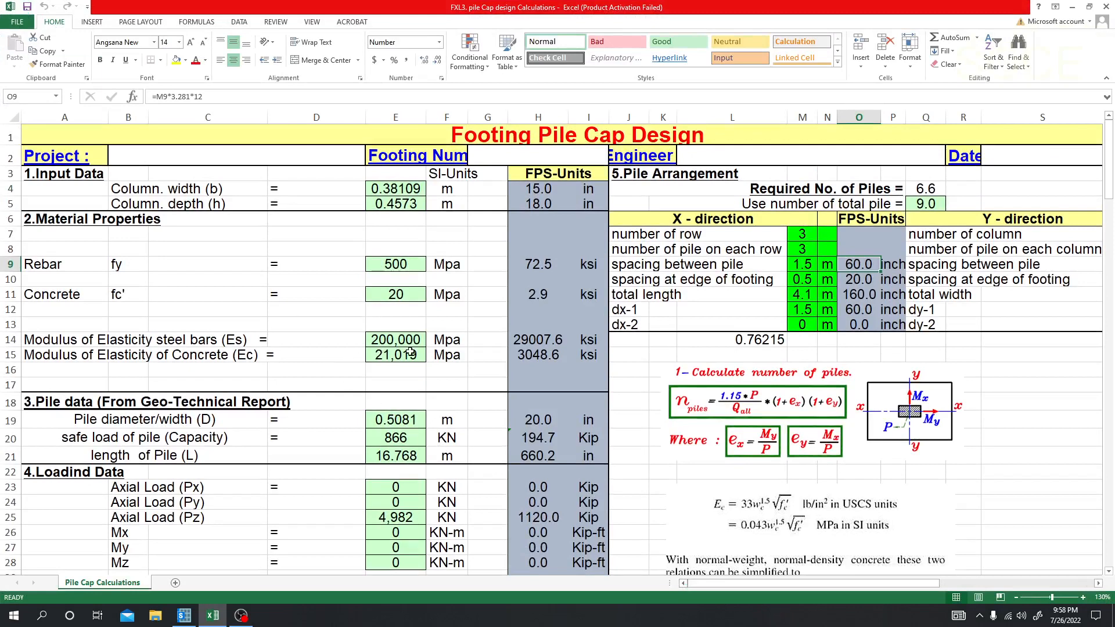
pyautogui.scroll(-7, 454, 447)
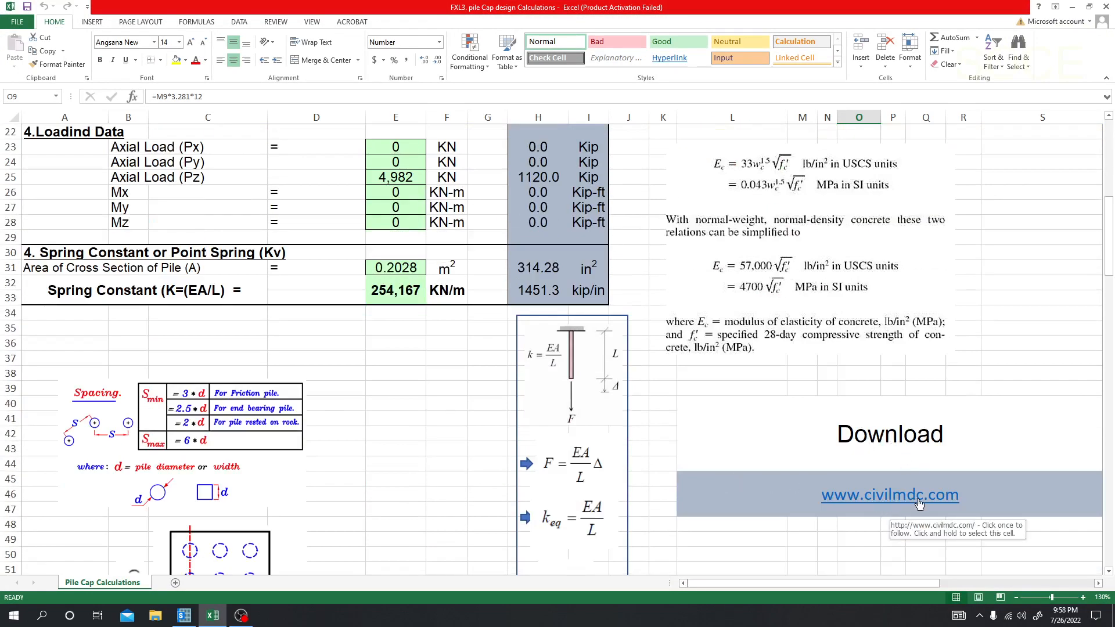
pyautogui.scroll(7, 564, 502)
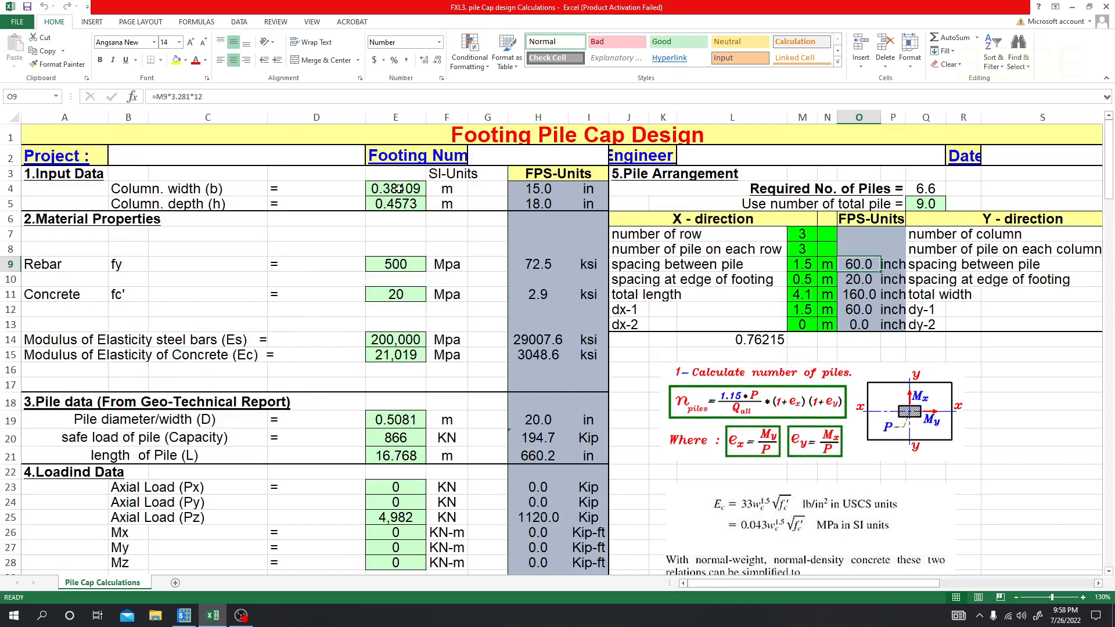
# Step: Examine the column width and depth inputs with their FPS conversions, and the rebar strength fy
pyautogui.click(400, 189)
pyautogui.click(400, 204)
pyautogui.click(399, 189)
pyautogui.click(396, 201)
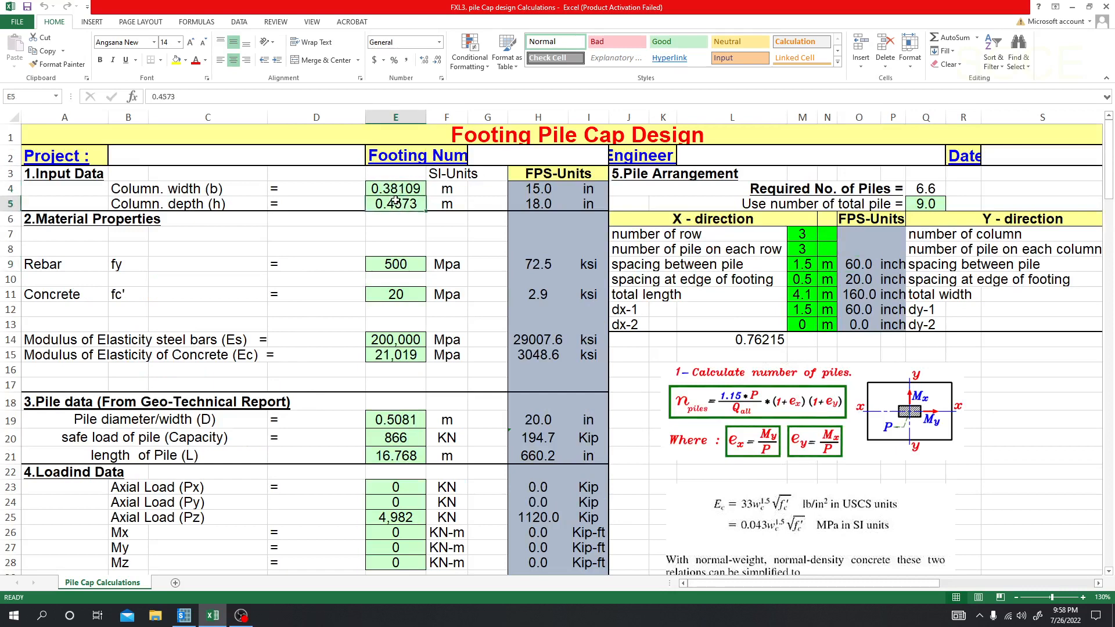
pyautogui.click(393, 190)
pyautogui.click(396, 201)
pyautogui.click(396, 190)
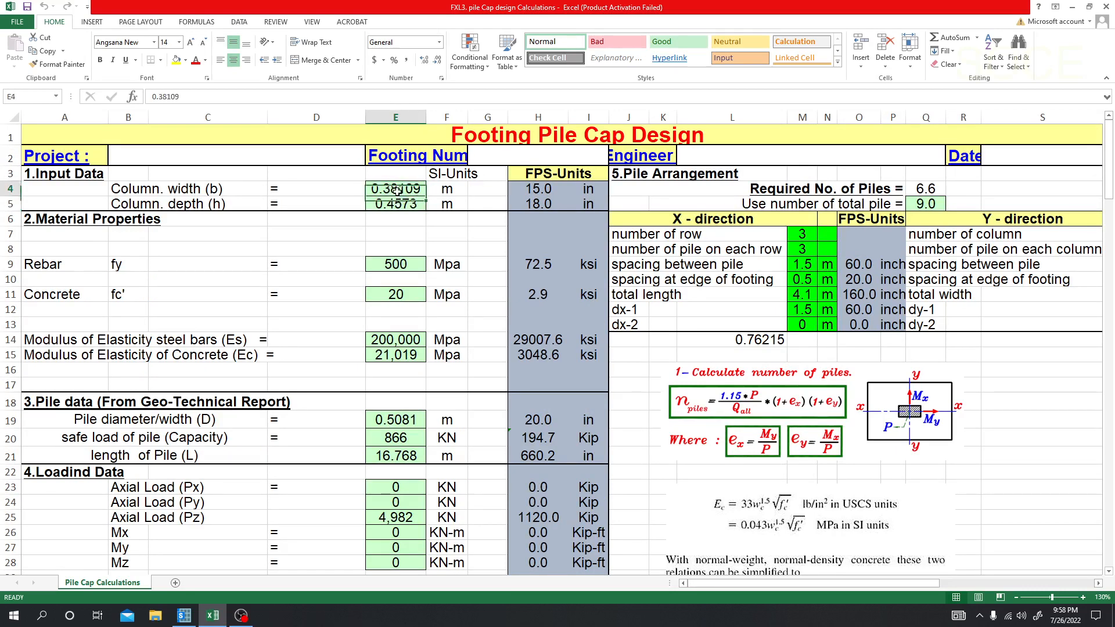
pyautogui.click(397, 203)
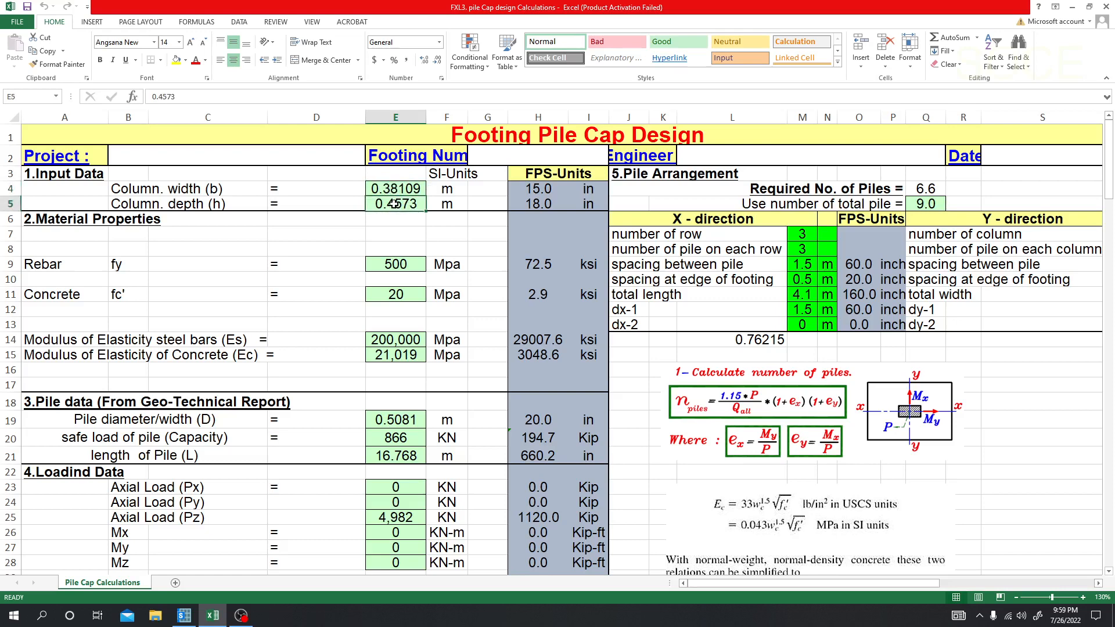
pyautogui.click(397, 189)
pyautogui.click(399, 203)
pyautogui.click(538, 192)
pyautogui.click(543, 205)
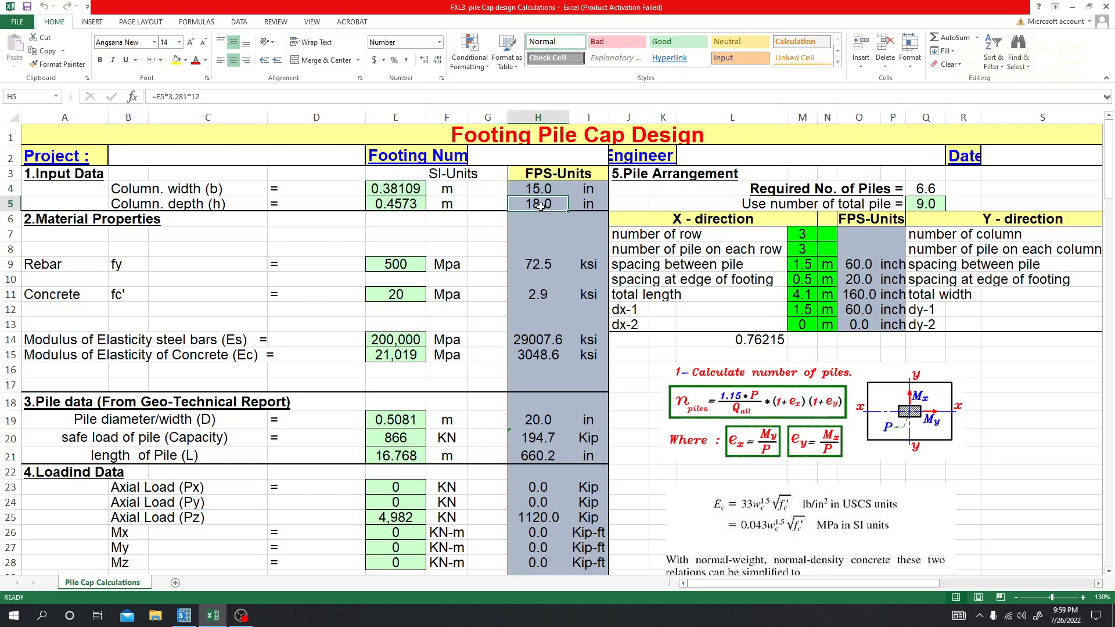
pyautogui.click(406, 267)
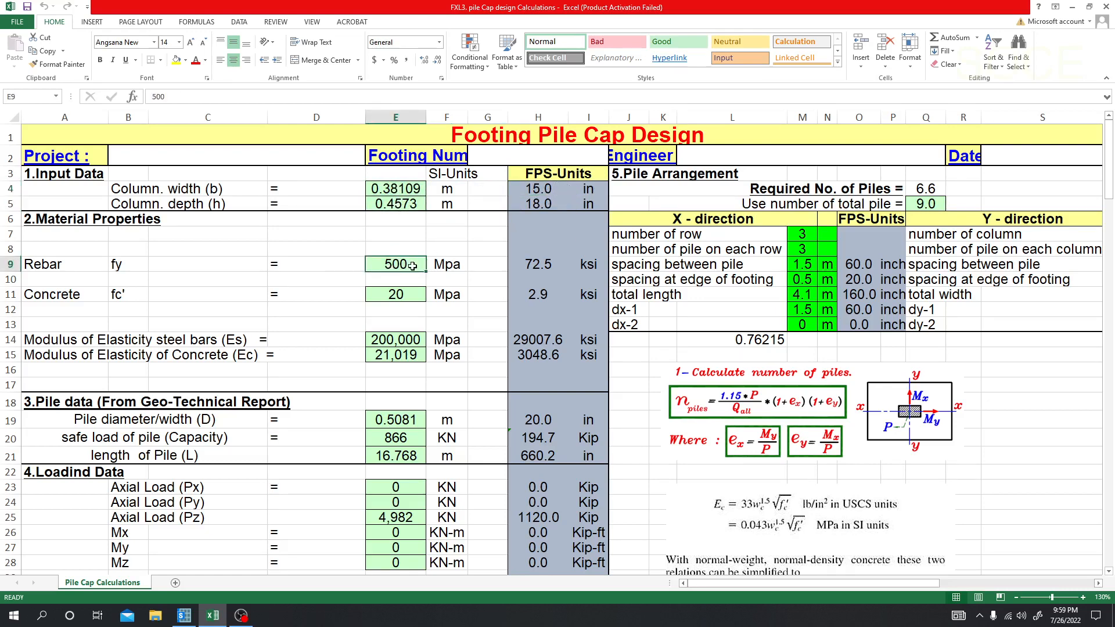
# Step: Try concrete strengths fc' of 25, 28 and 27 MPa in the material properties
pyautogui.click(406, 295)
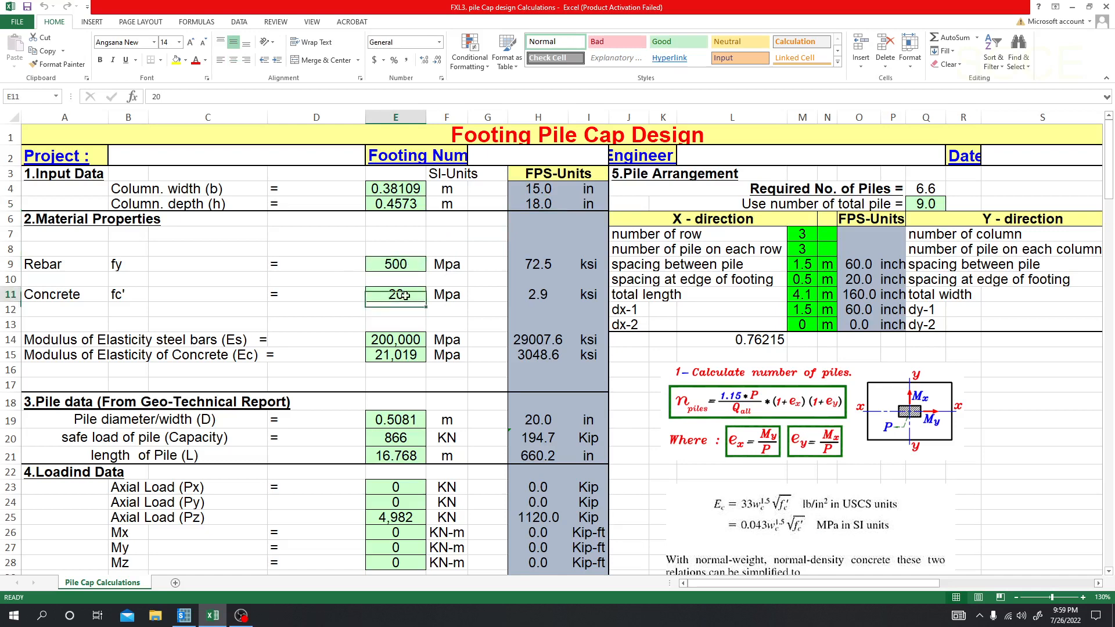
pyautogui.write('25')
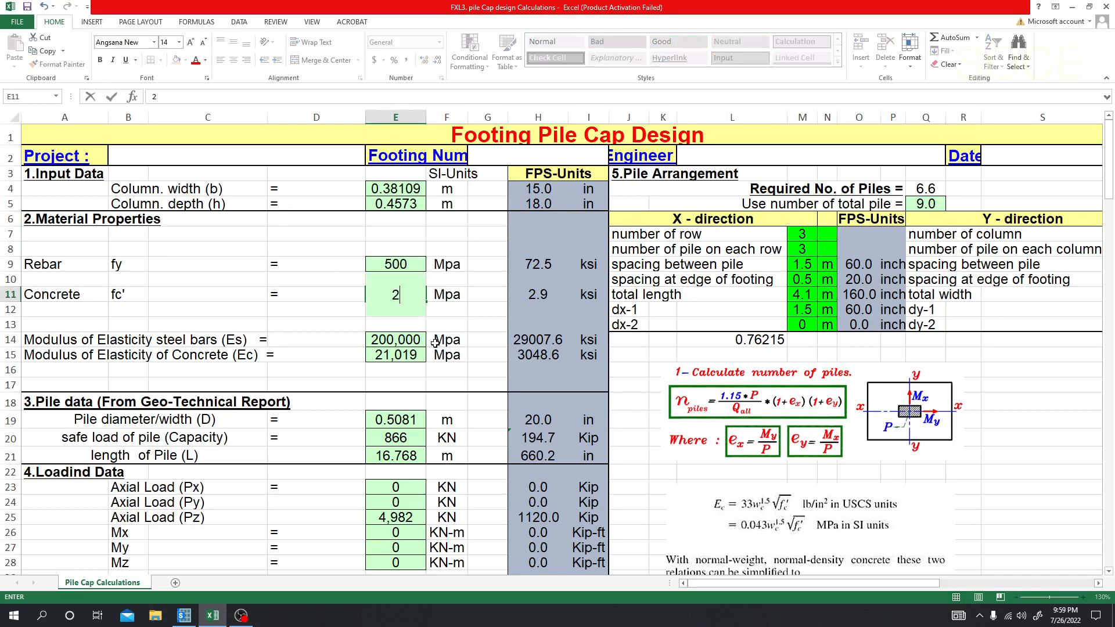
pyautogui.press('Return')
pyautogui.click(406, 294)
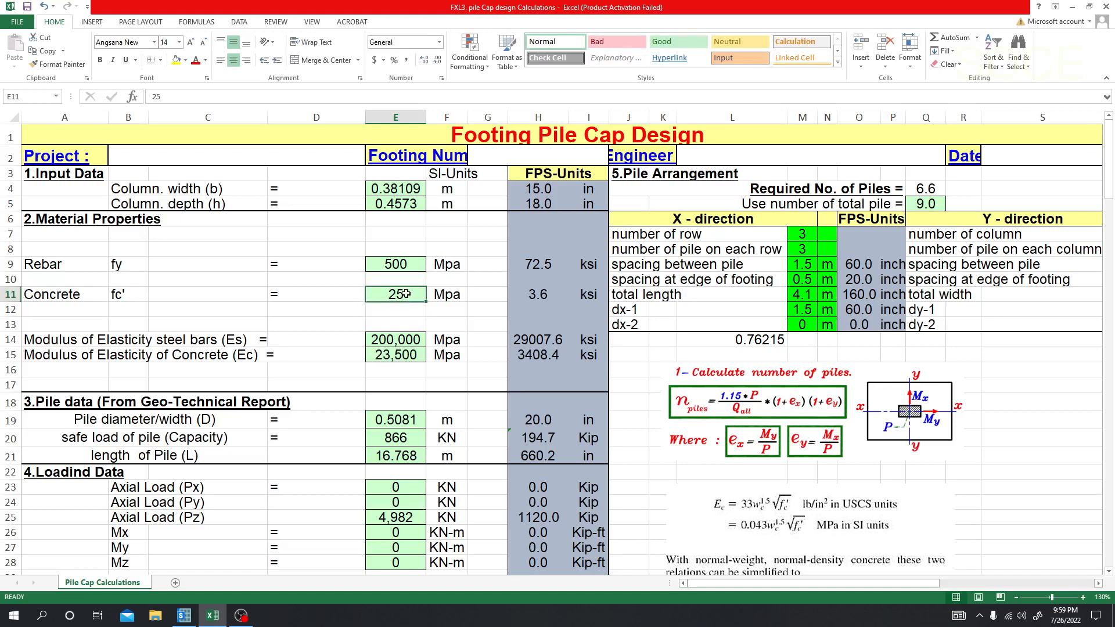
pyautogui.write('28')
pyautogui.press('Return')
pyautogui.click(406, 294)
pyautogui.write('27')
pyautogui.press('Return')
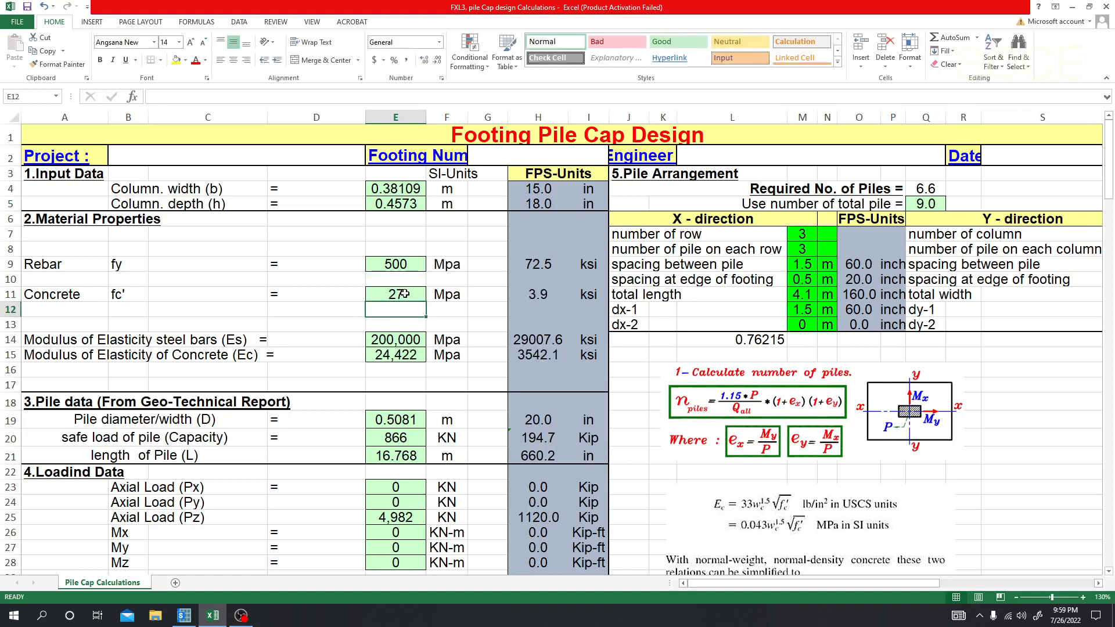
pyautogui.click(404, 296)
pyautogui.click(405, 311)
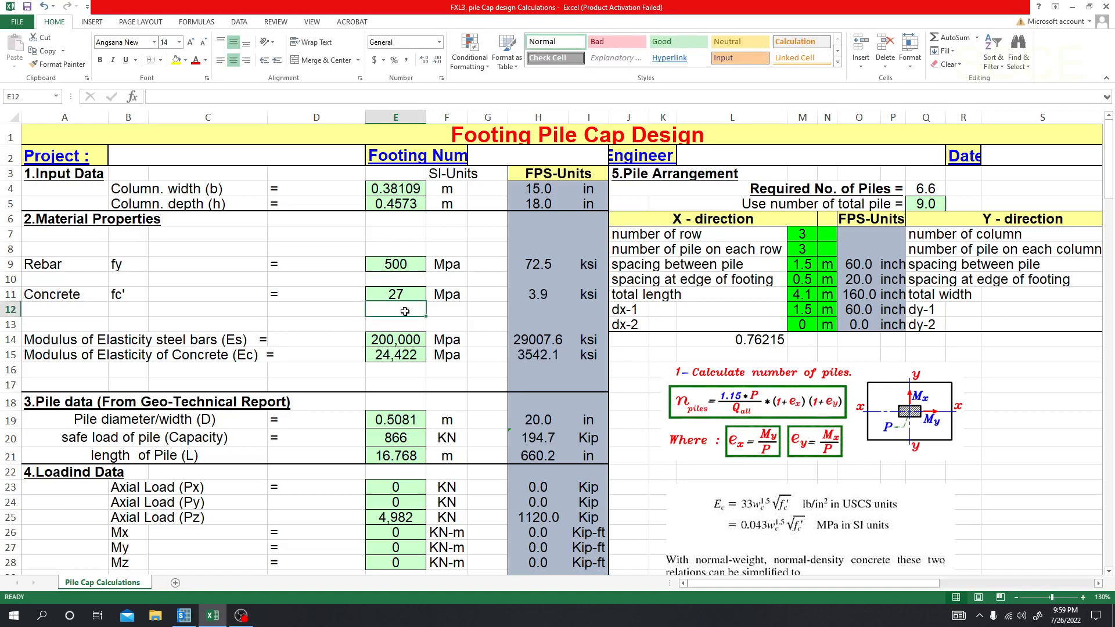
# Step: Set the concrete strength fc' to 27.5 MPa in the material properties
pyautogui.click(405, 297)
pyautogui.write('27.5')
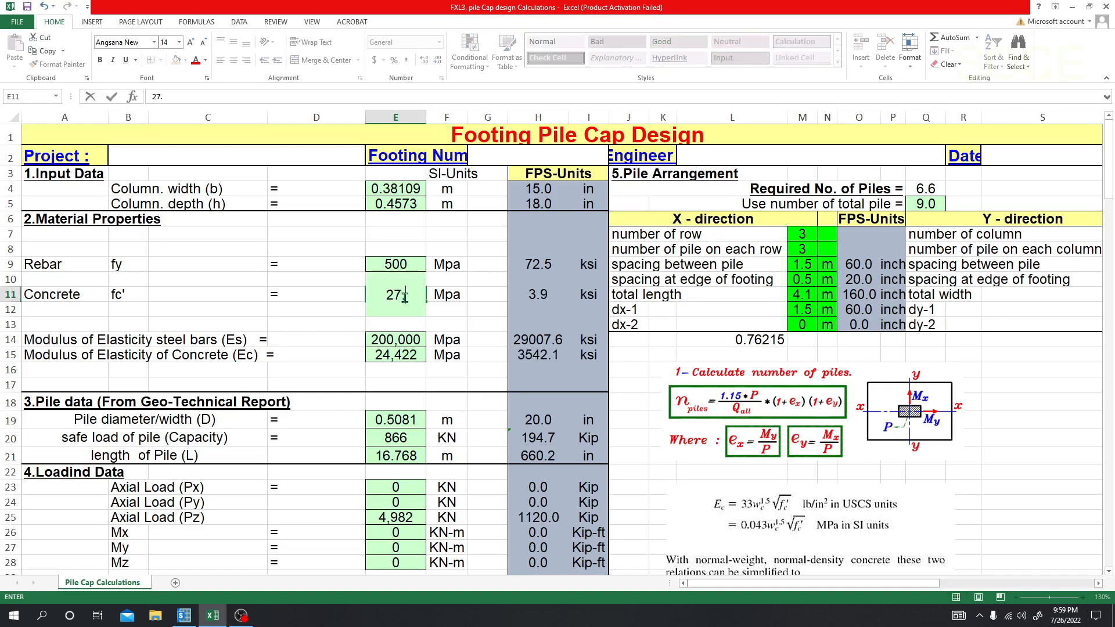
pyautogui.press('Return')
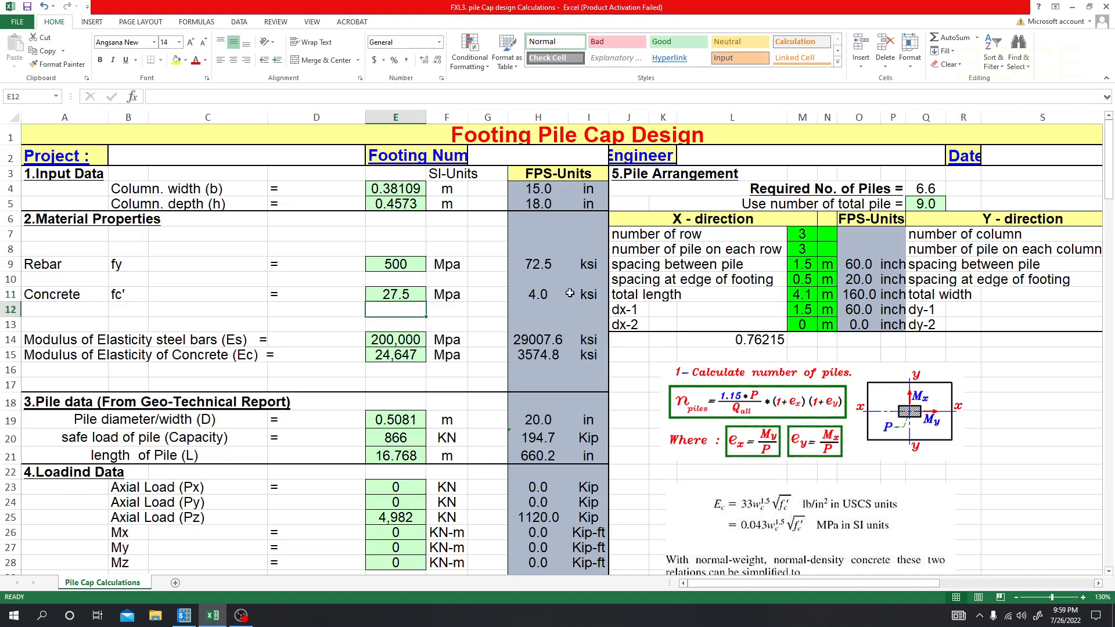
pyautogui.click(339, 297)
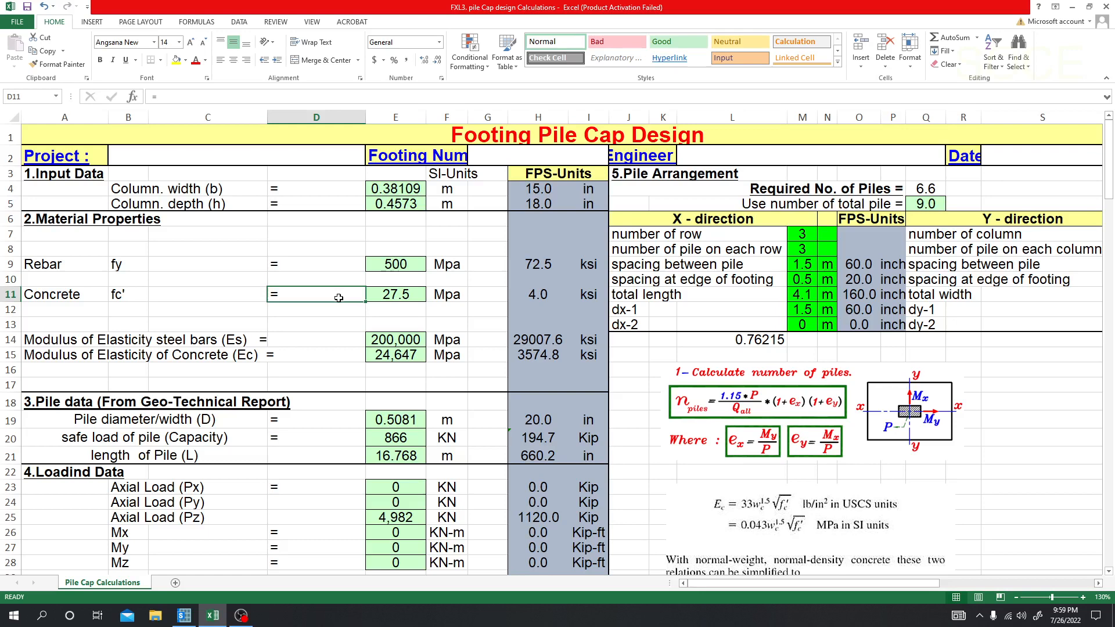
# Step: Examine the pile data from the geotechnical report: diameter with its inch conversion, safe load capacity and length
pyautogui.scroll(-1, 339, 297)
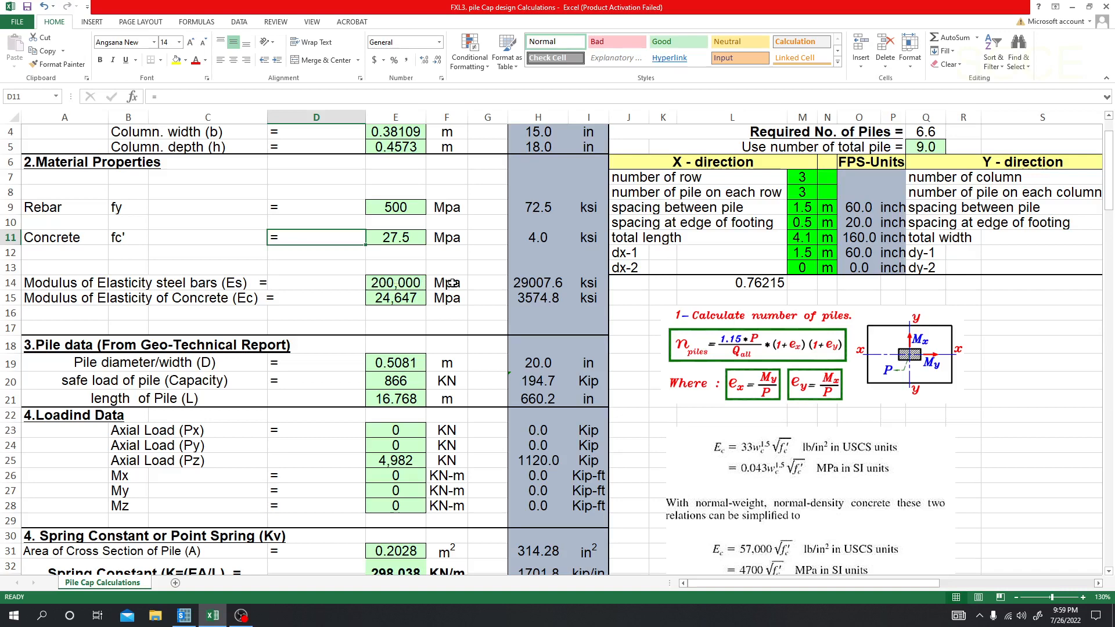
pyautogui.scroll(-1, 370, 320)
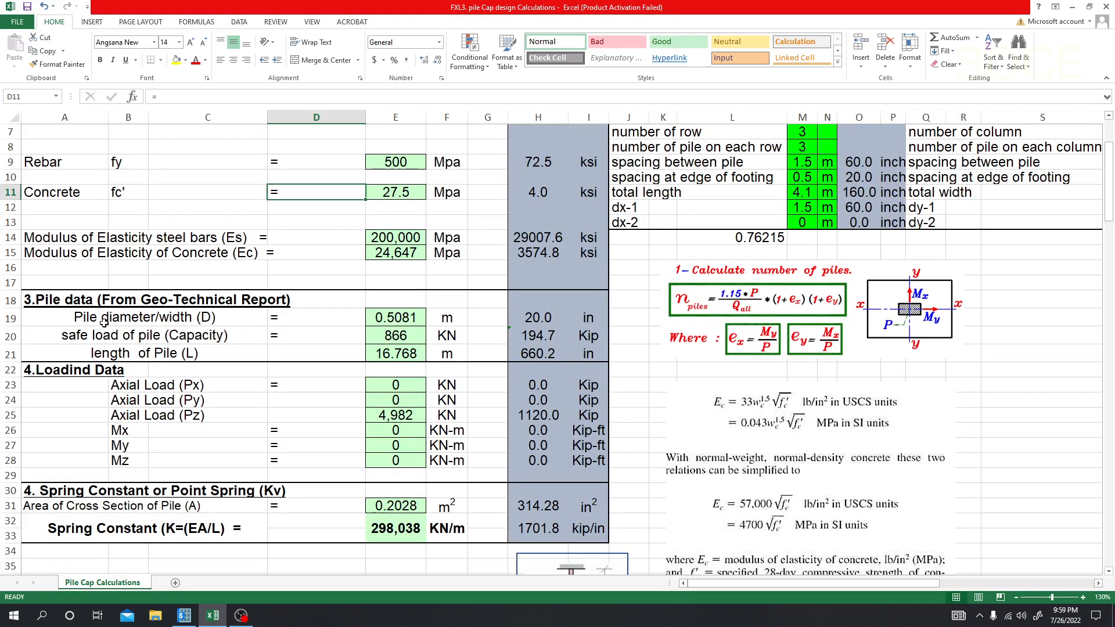
pyautogui.click(403, 326)
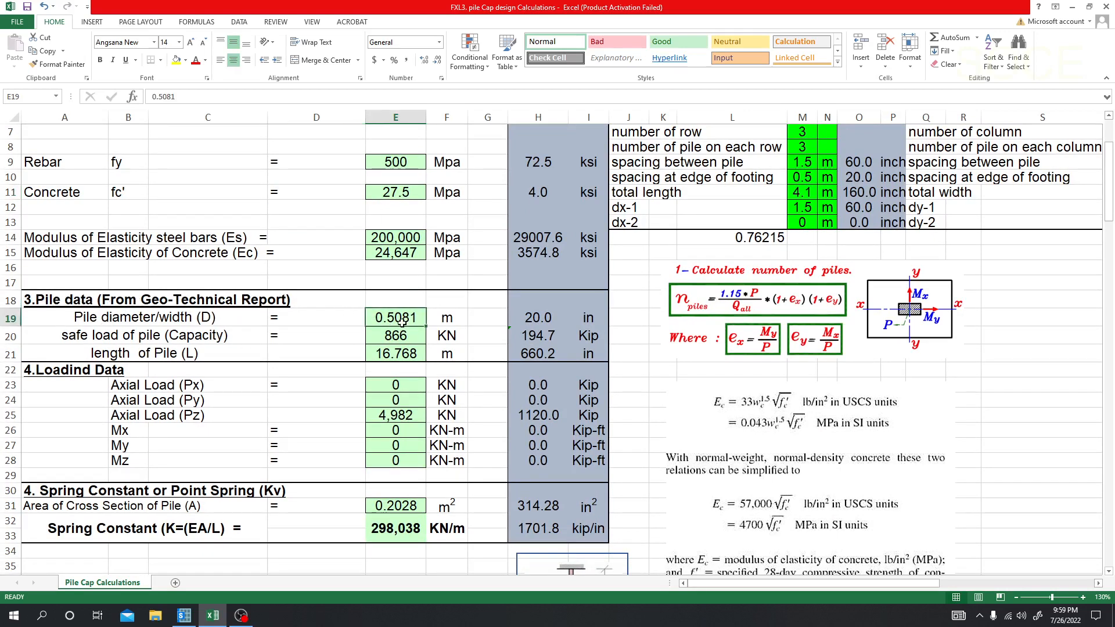
pyautogui.click(536, 318)
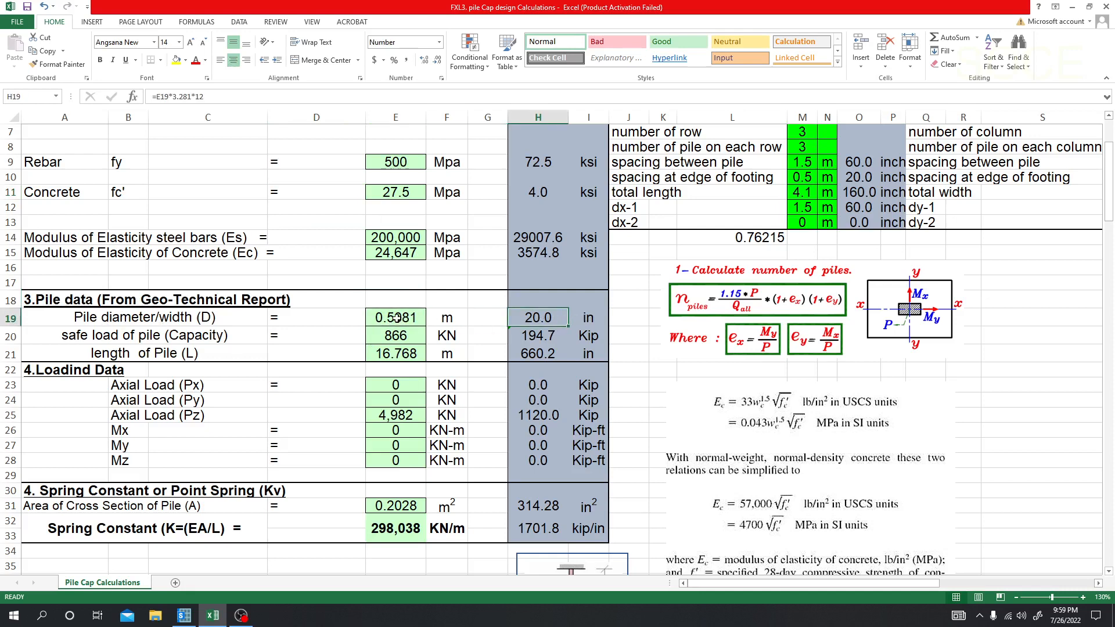
pyautogui.click(373, 319)
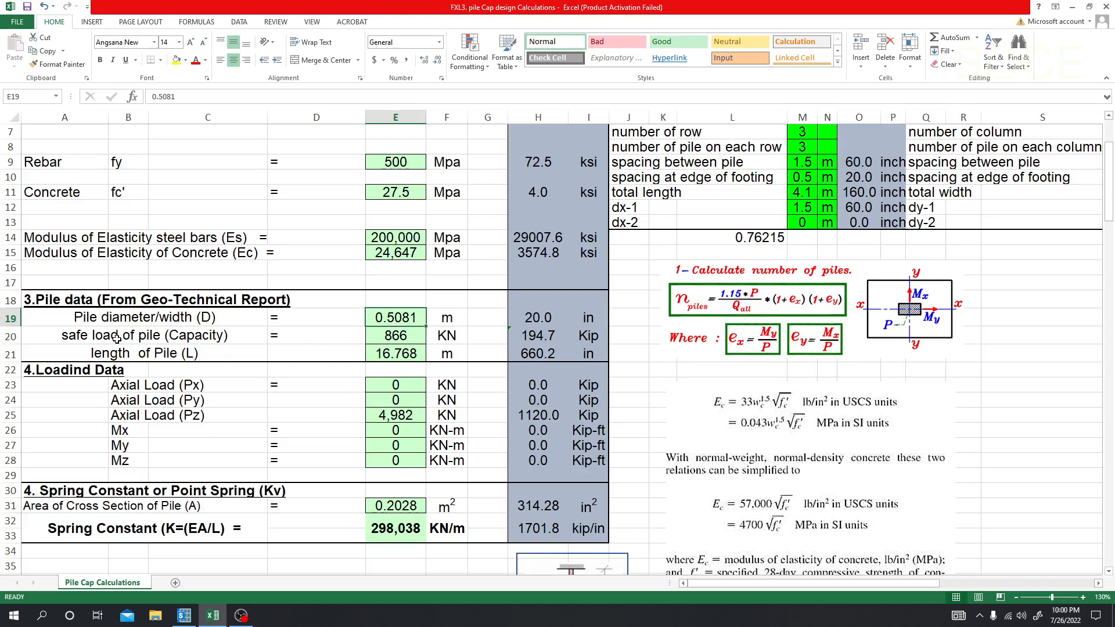
pyautogui.click(381, 339)
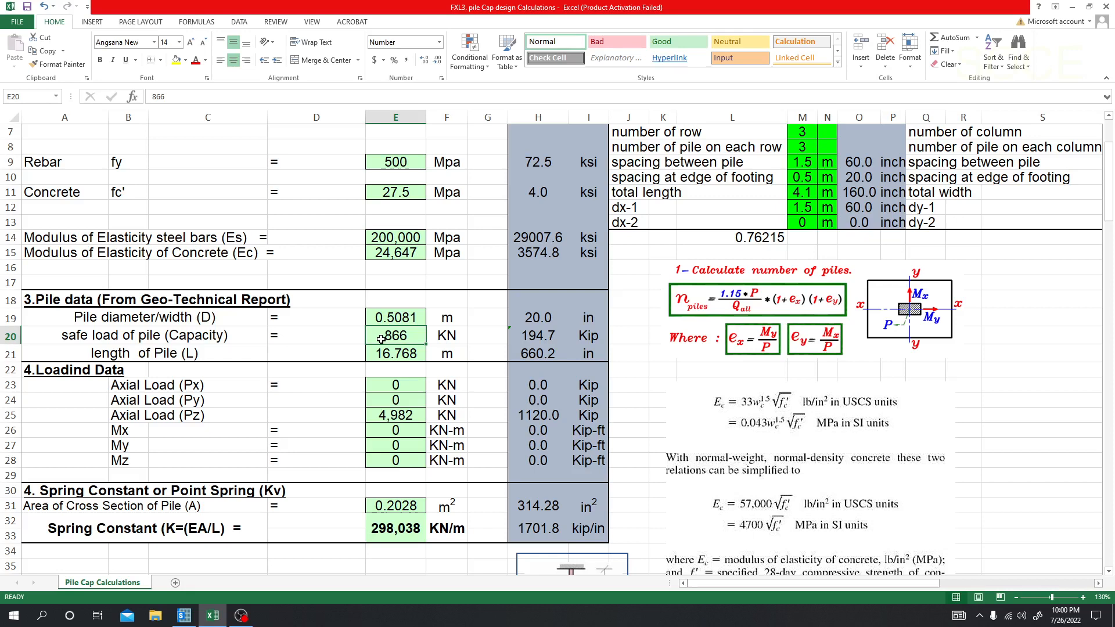
pyautogui.click(396, 356)
pyautogui.click(397, 335)
pyautogui.click(413, 351)
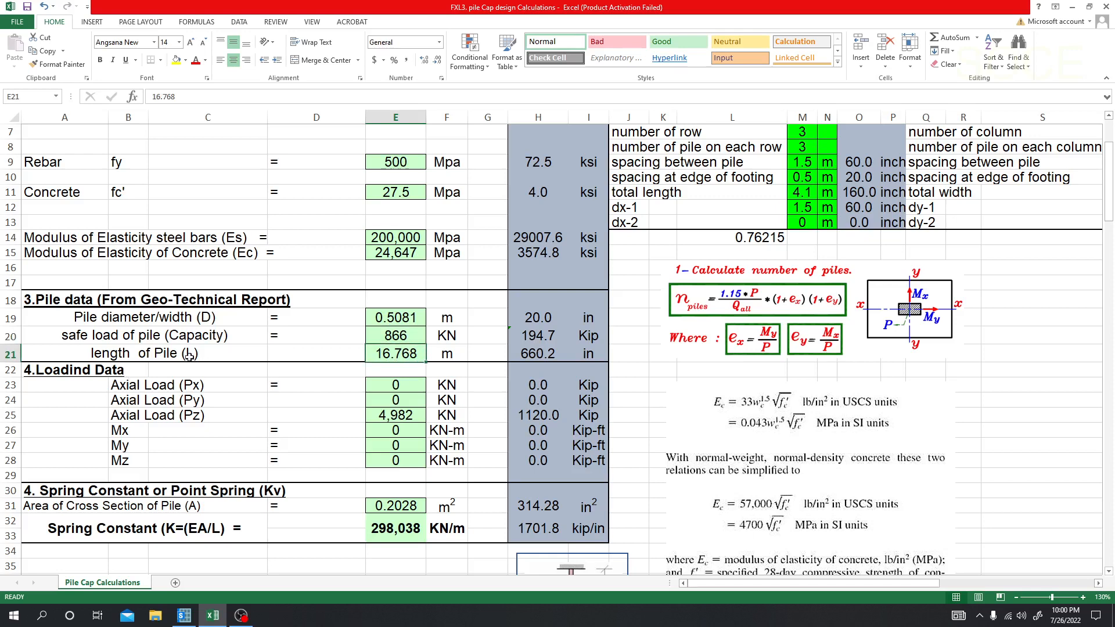
# Step: Set the pile length L to 16 m in the pile data
pyautogui.click(533, 355)
pyautogui.click(397, 355)
pyautogui.click(393, 341)
pyautogui.click(396, 355)
pyautogui.write('16')
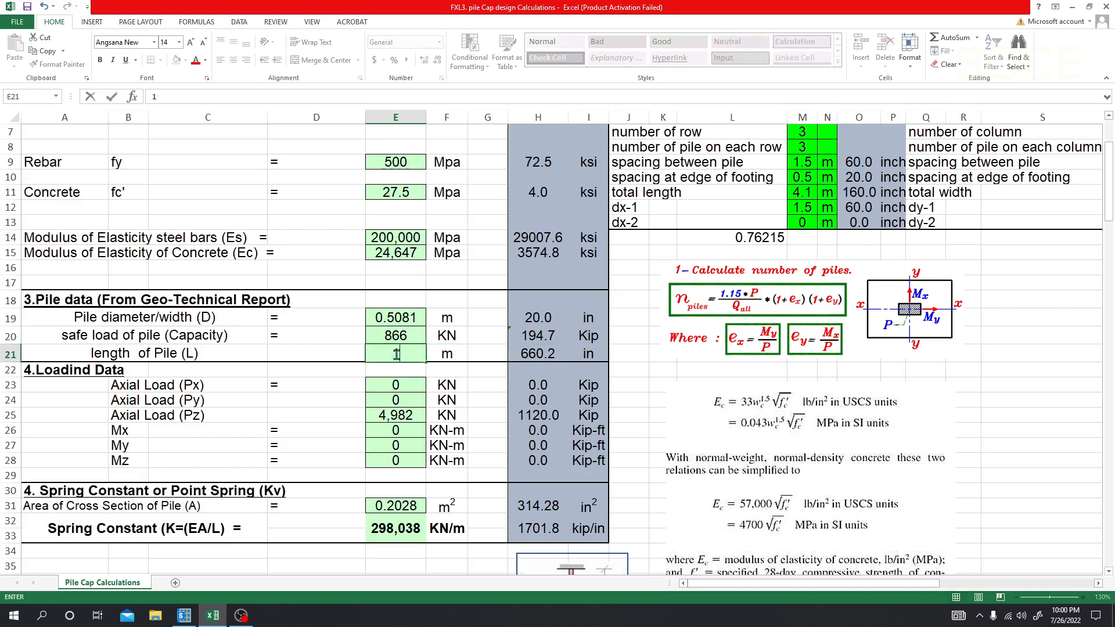
pyautogui.press('Return')
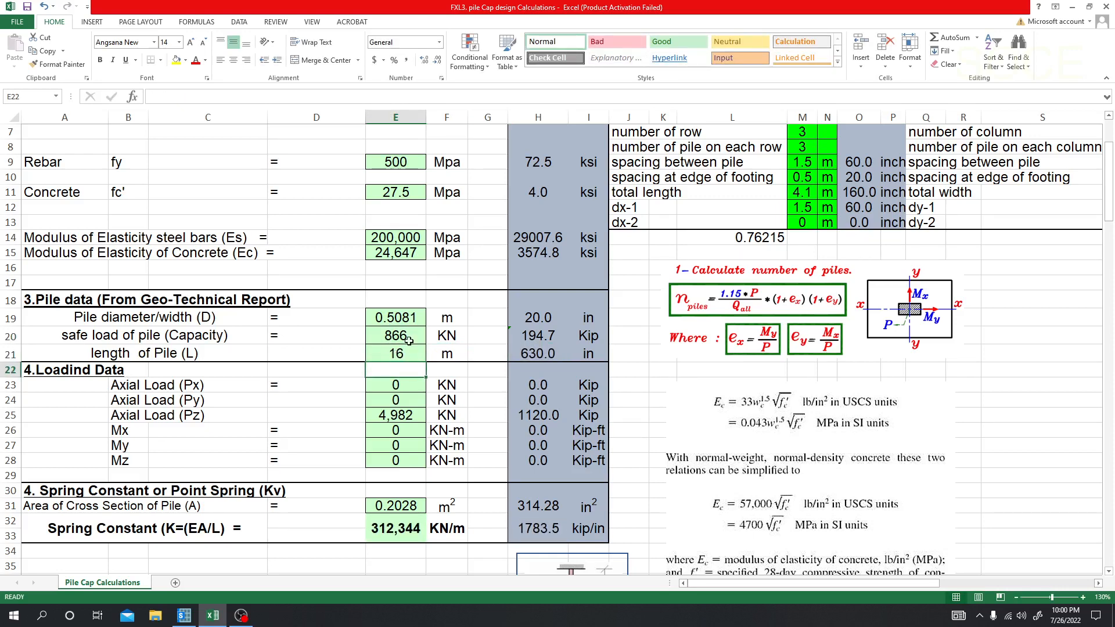
# Step: Set the axial load Pz to 2000 kN in the loading data and check its conversion to kips
pyautogui.scroll(-1, 152, 392)
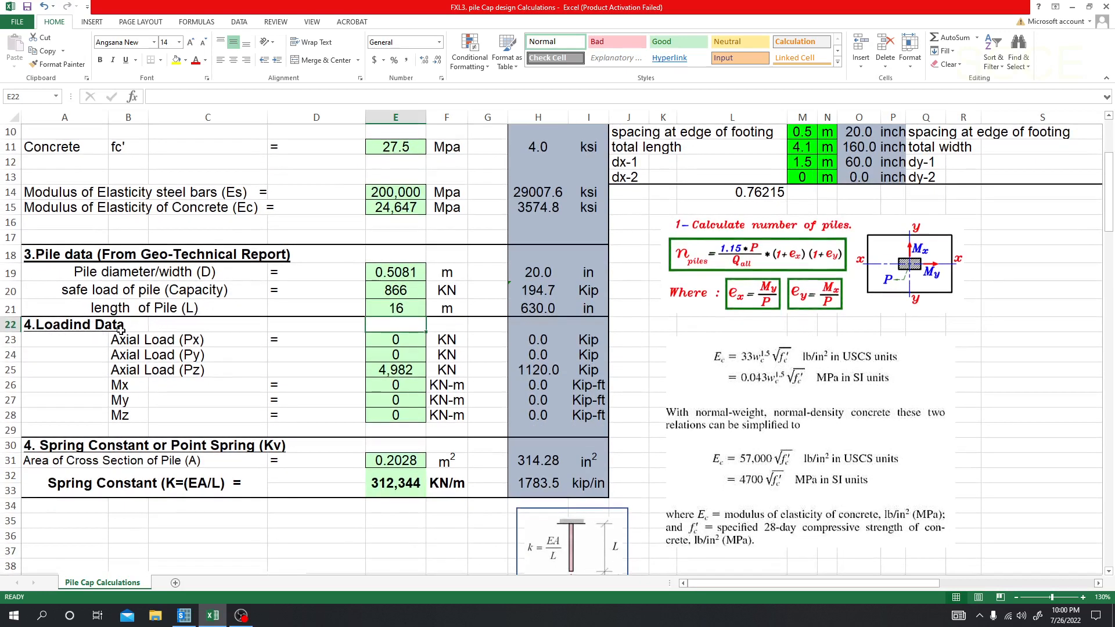
pyautogui.click(400, 370)
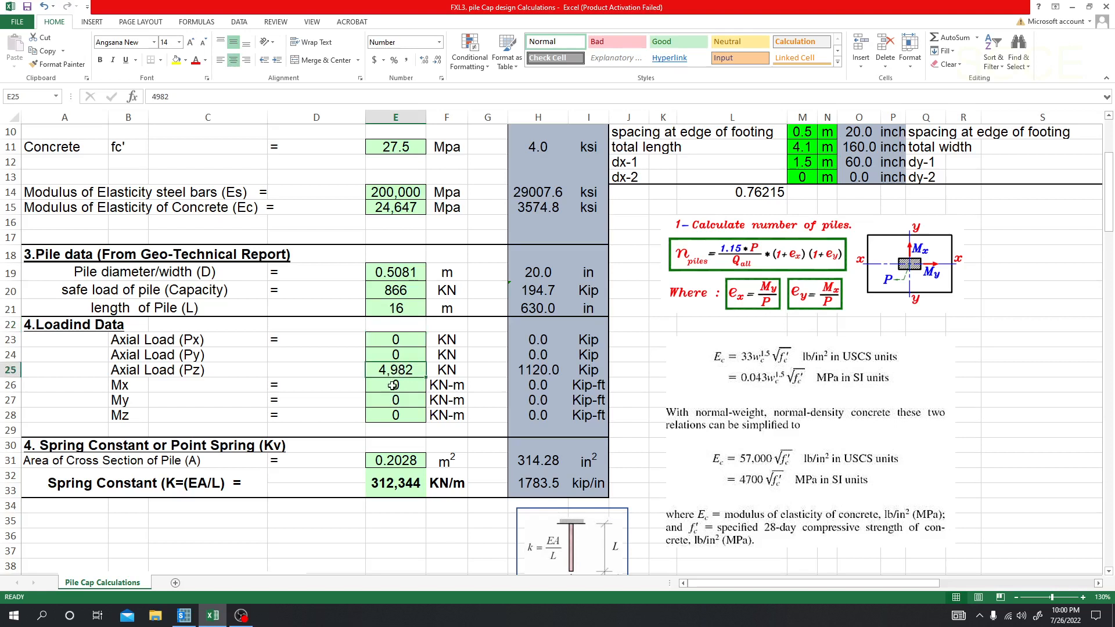
pyautogui.click(392, 384)
pyautogui.click(395, 370)
pyautogui.click(411, 382)
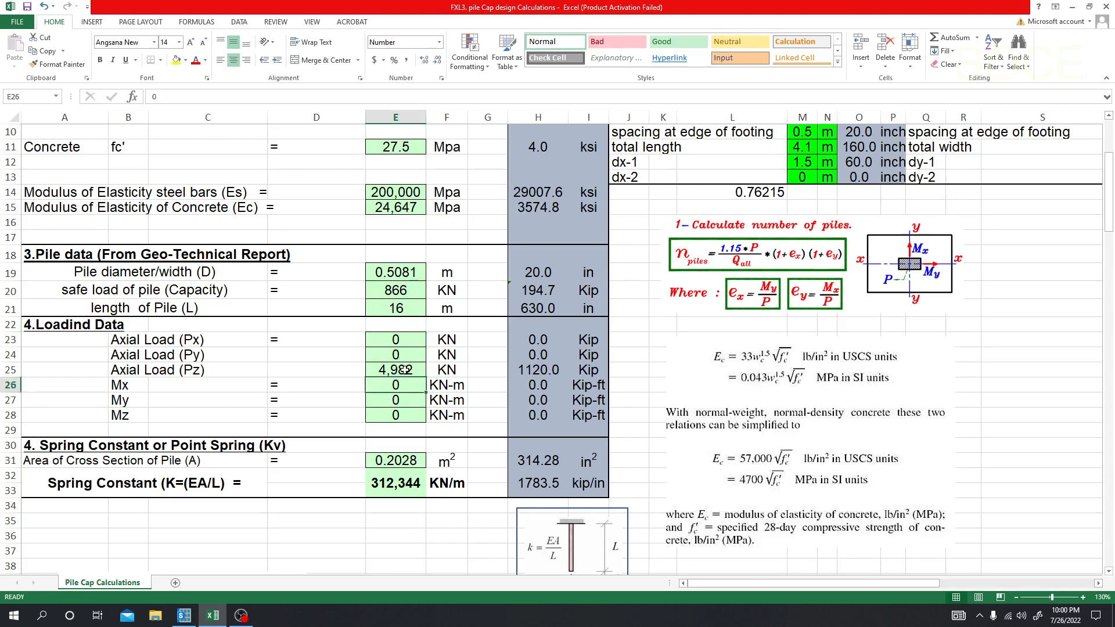
pyautogui.click(405, 372)
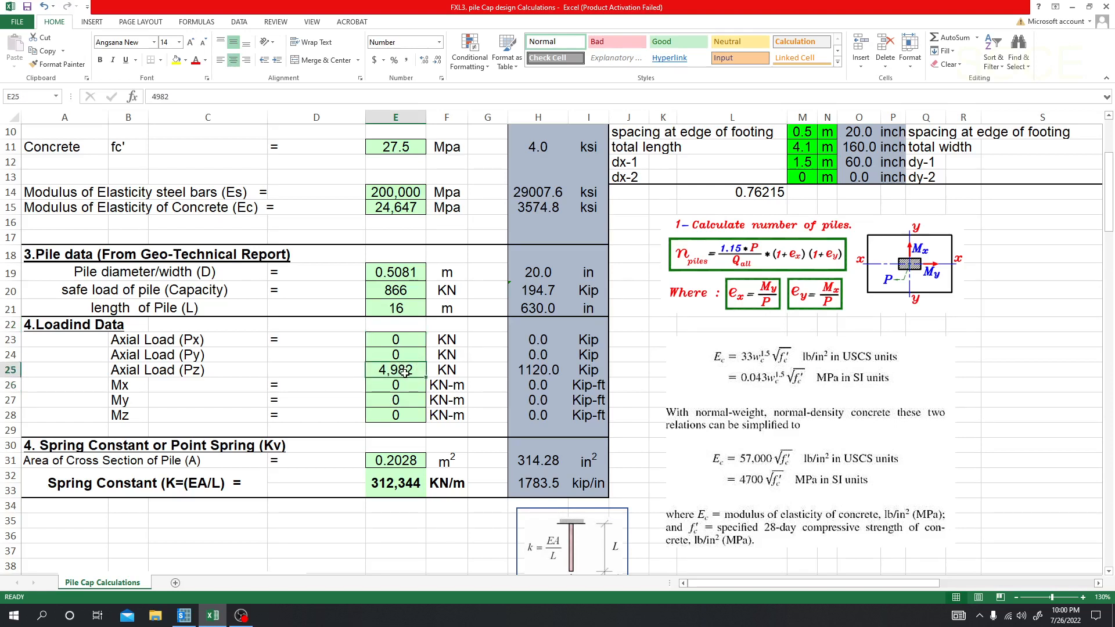
pyautogui.write('2000')
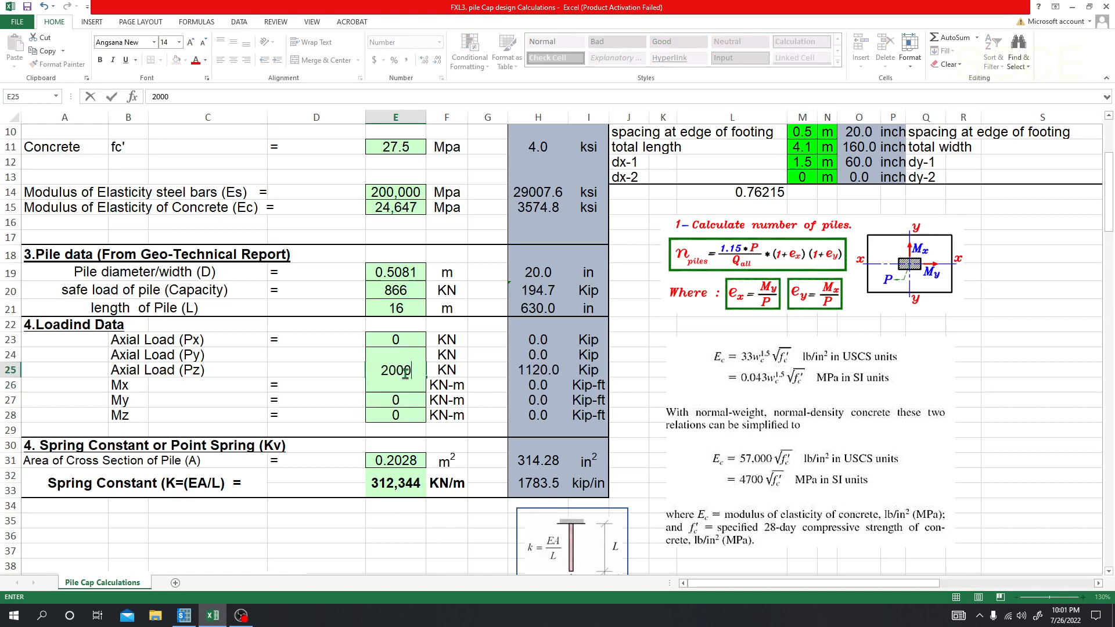
pyautogui.press('Return')
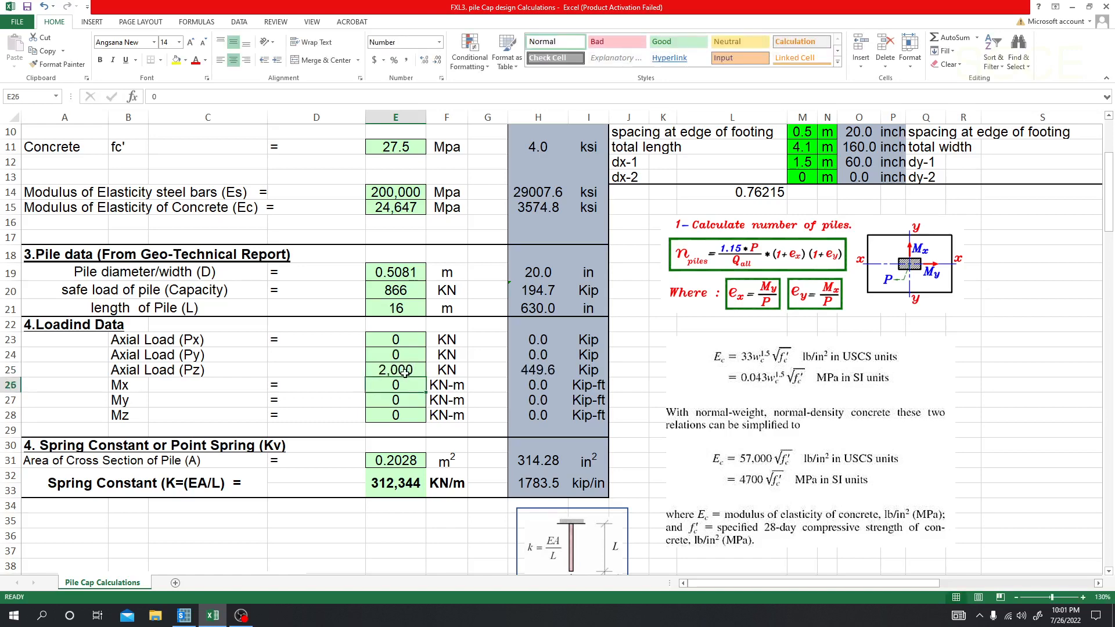
pyautogui.click(405, 372)
pyautogui.click(521, 370)
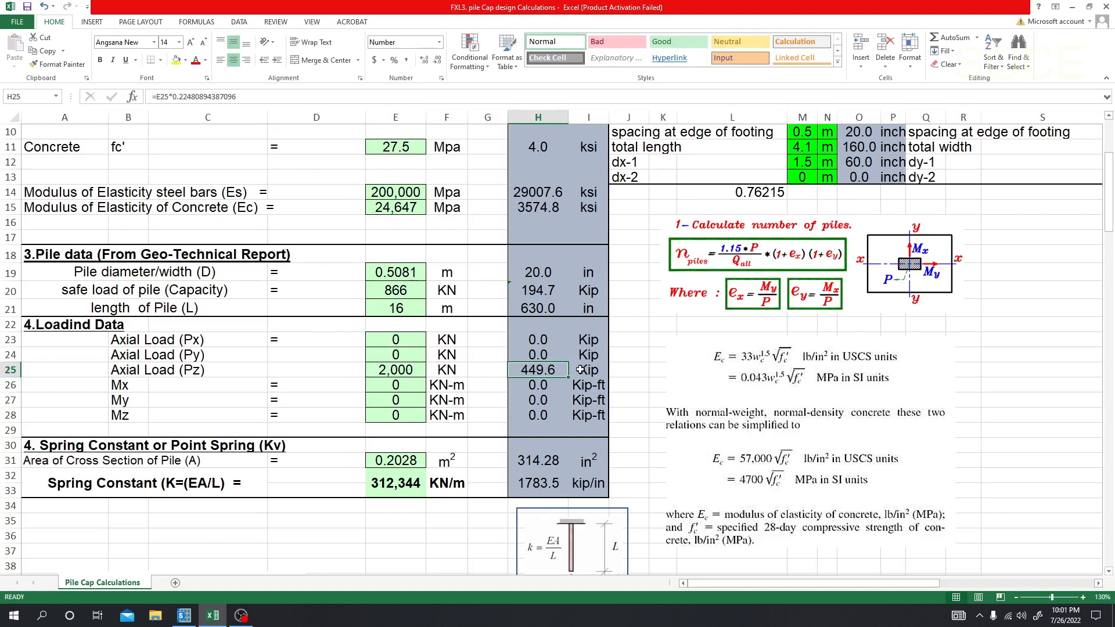
# Step: Check the required number of piles and its formula in the pile arrangement section
pyautogui.click(450, 518)
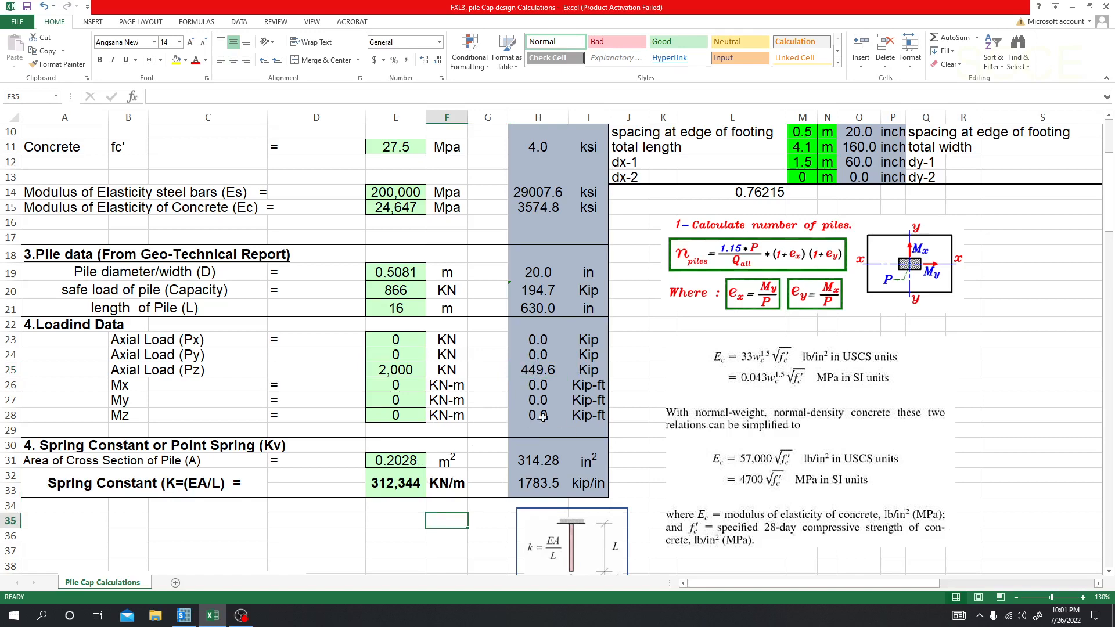
pyautogui.scroll(3, 729, 410)
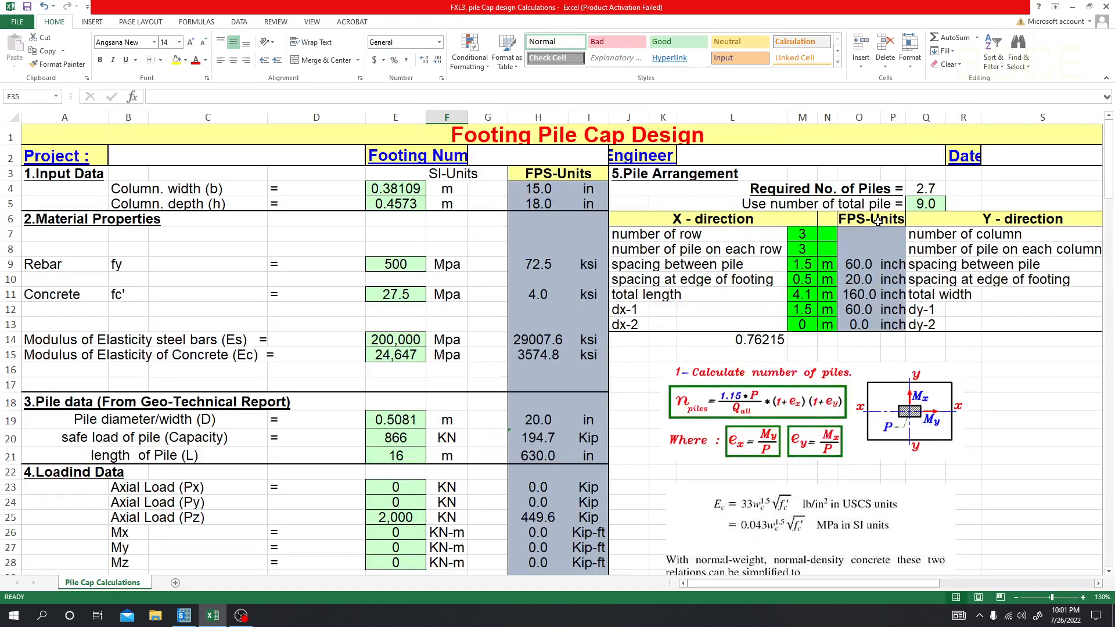
pyautogui.moveTo(911, 583); pyautogui.dragTo(929, 584)
pyautogui.click(802, 191)
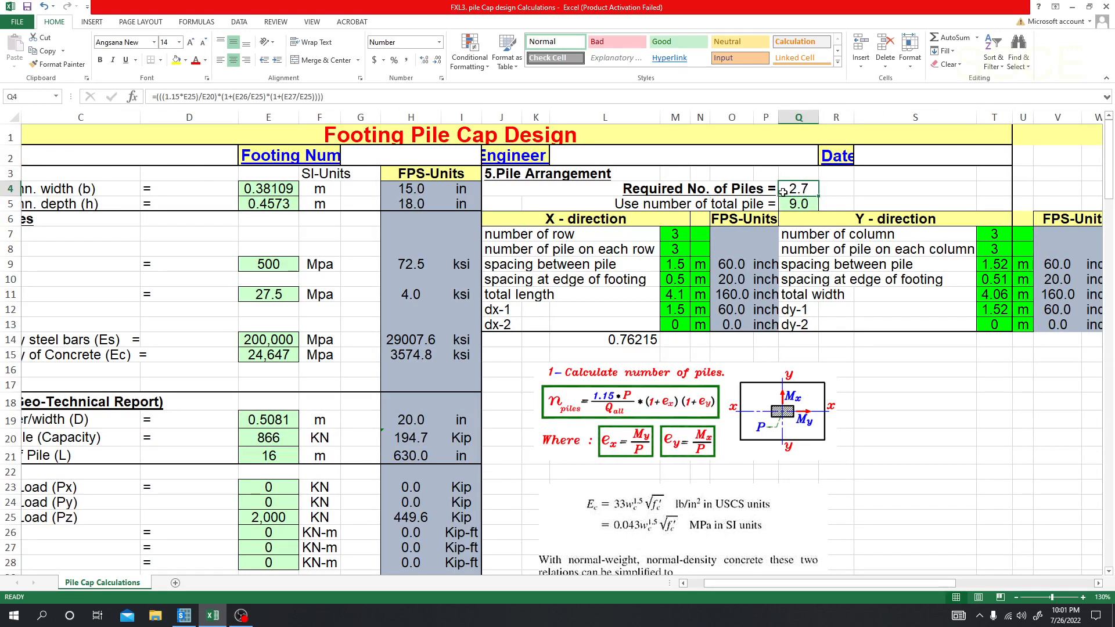
# Step: Try a total of 12 piles in the pile arrangement
pyautogui.click(804, 205)
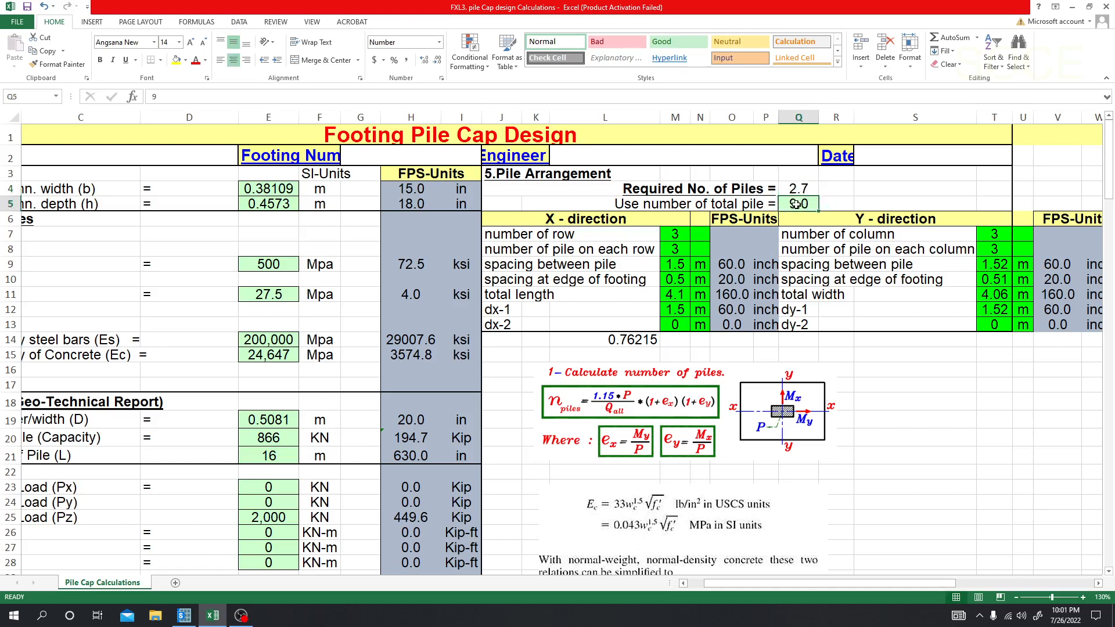
pyautogui.write('12')
pyautogui.press('Return')
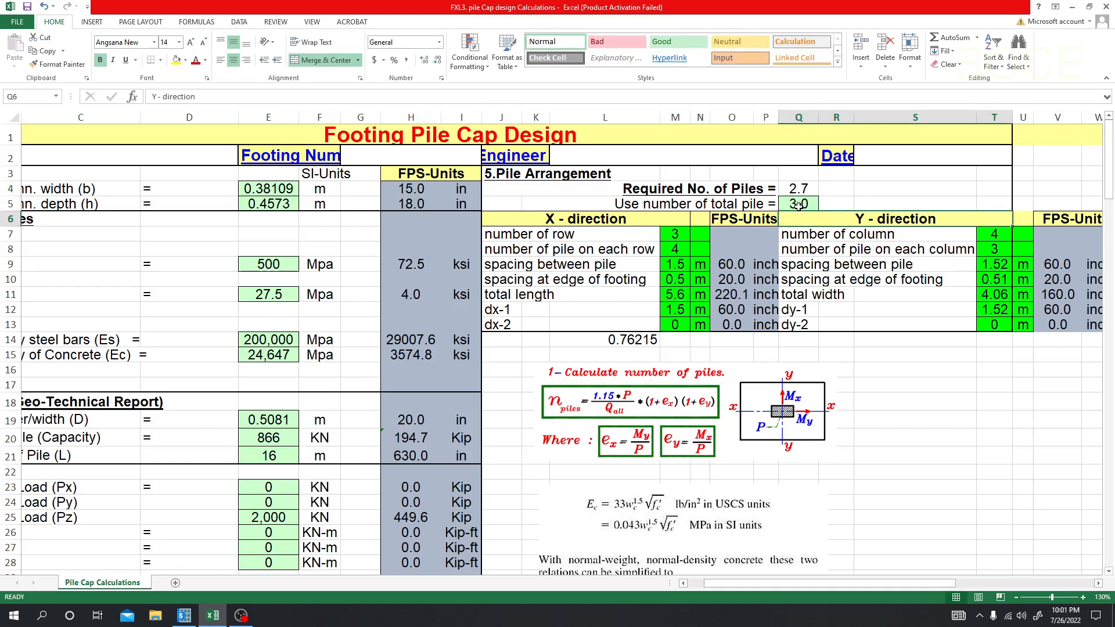
# Step: Set the total number of piles to use to 4 in the pile arrangement
pyautogui.click(799, 207)
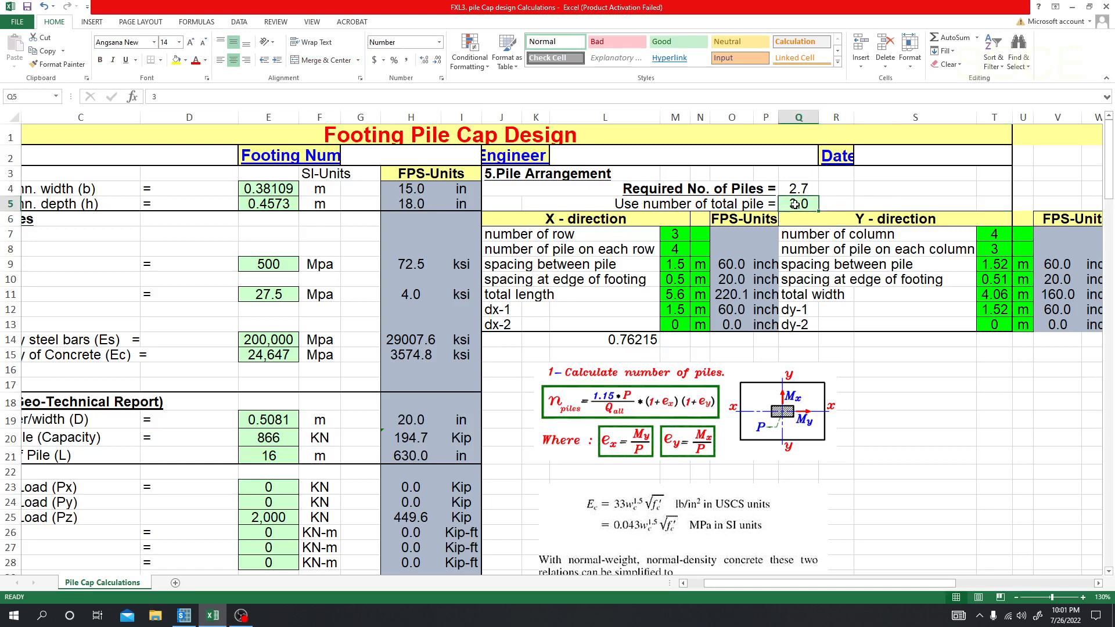
pyautogui.click(851, 199)
pyautogui.click(810, 202)
pyautogui.write('4')
pyautogui.press('Return')
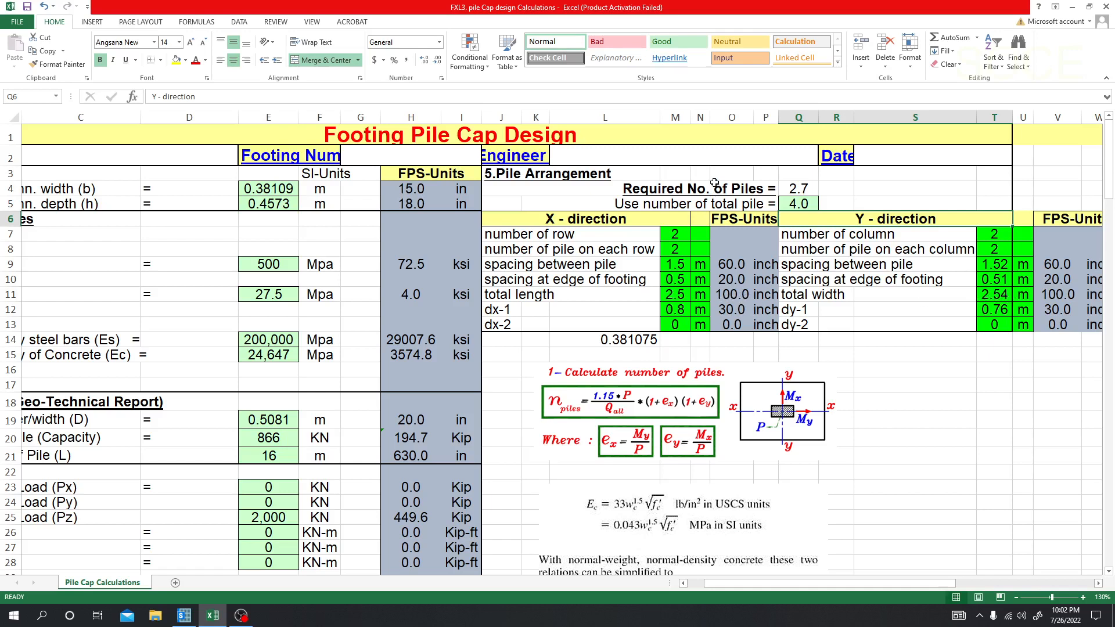
# Step: Widen the X-direction value column and check the cap's total length and width with their inch conversions
pyautogui.moveTo(710, 118); pyautogui.dragTo(702, 117)
pyautogui.click(678, 296)
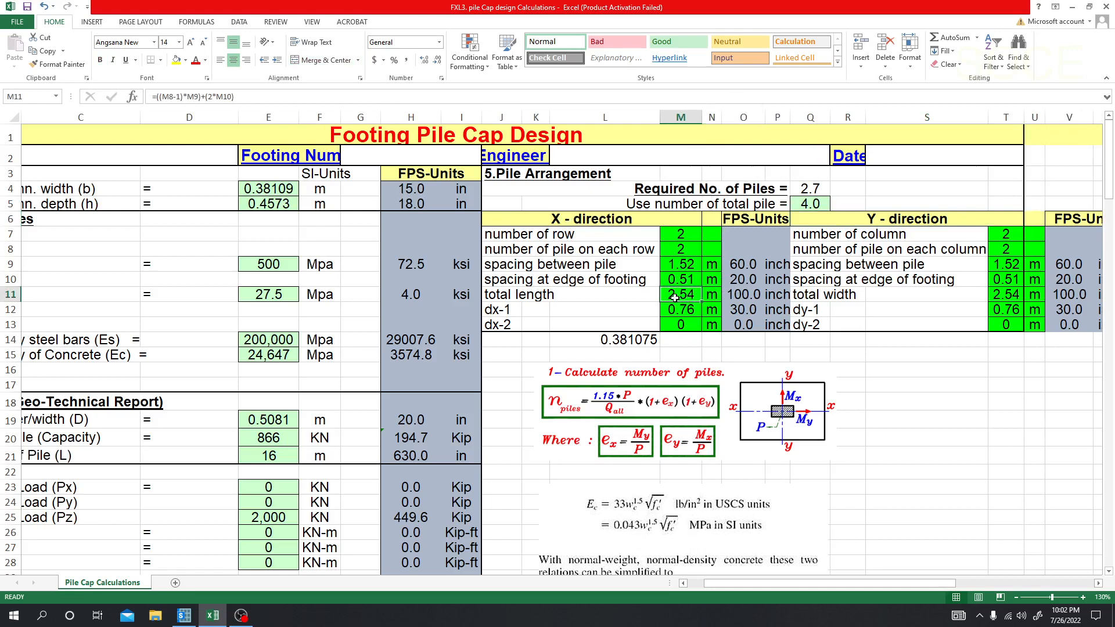
pyautogui.click(740, 300)
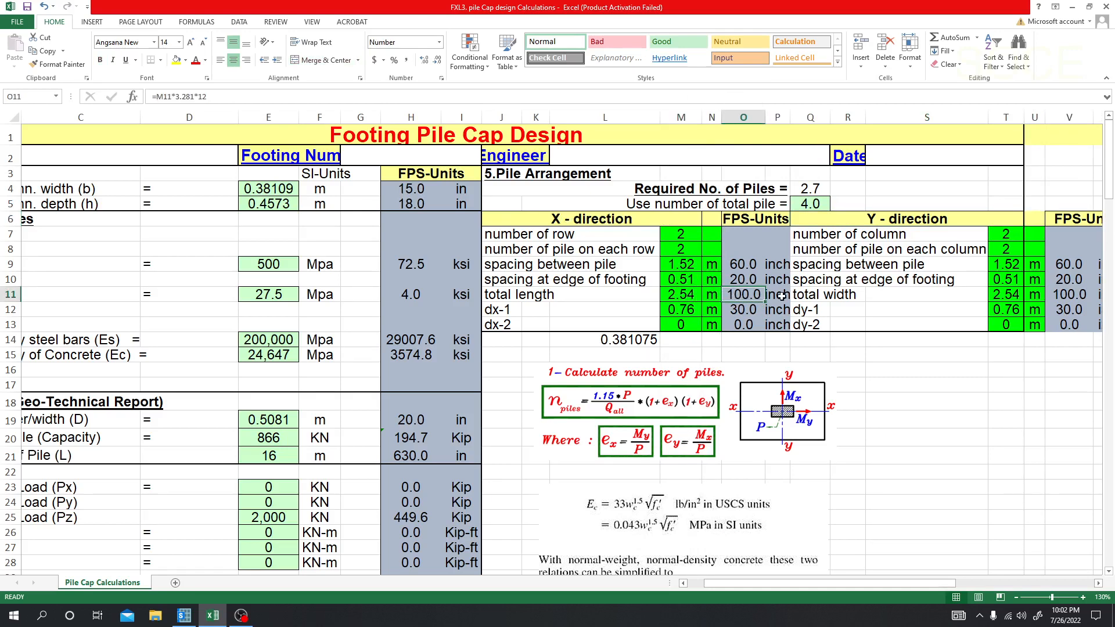
pyautogui.click(1054, 297)
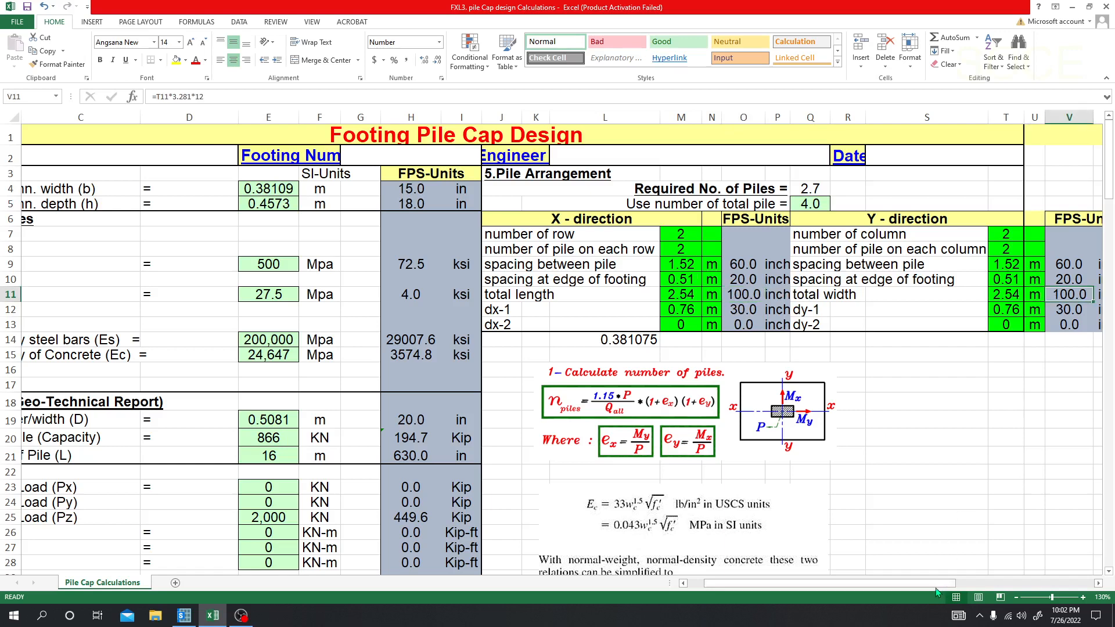
pyautogui.moveTo(936, 584); pyautogui.dragTo(943, 587)
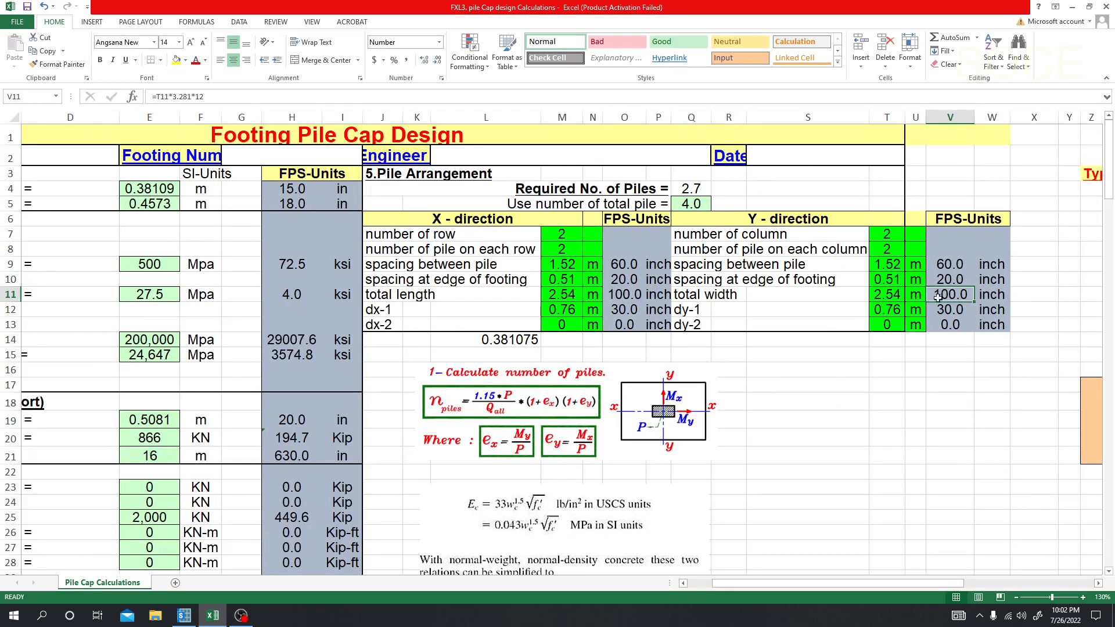
# Step: Switch to SAFE and create a grid-only model with 2 grid lines in X and Y, spaced 100/12 ft both ways
pyautogui.click(184, 615)
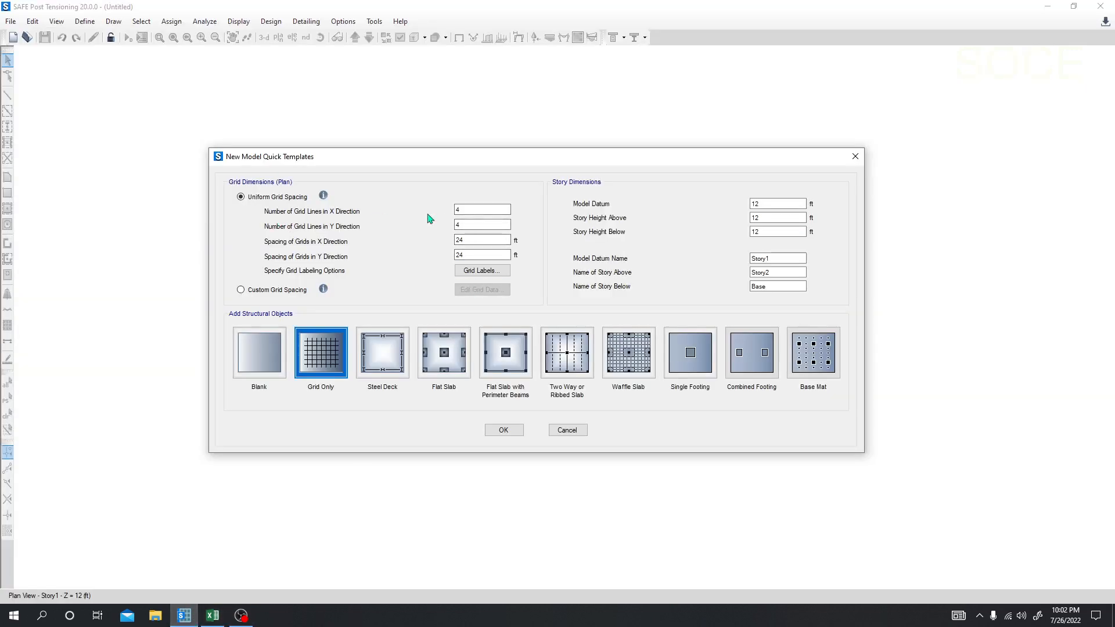
pyautogui.moveTo(470, 209); pyautogui.dragTo(380, 245)
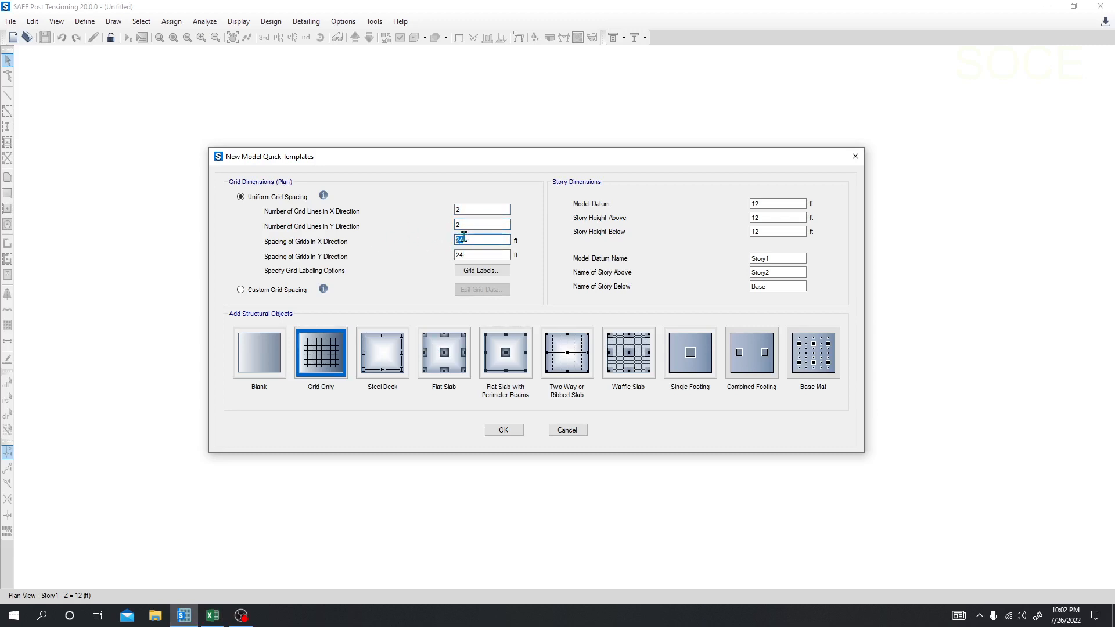
pyautogui.click(477, 239)
pyautogui.moveTo(476, 238); pyautogui.dragTo(417, 244)
pyautogui.write('1')
pyautogui.press('Return')
pyautogui.moveTo(473, 254); pyautogui.dragTo(421, 256)
pyautogui.write('100/12')
pyautogui.press('Return')
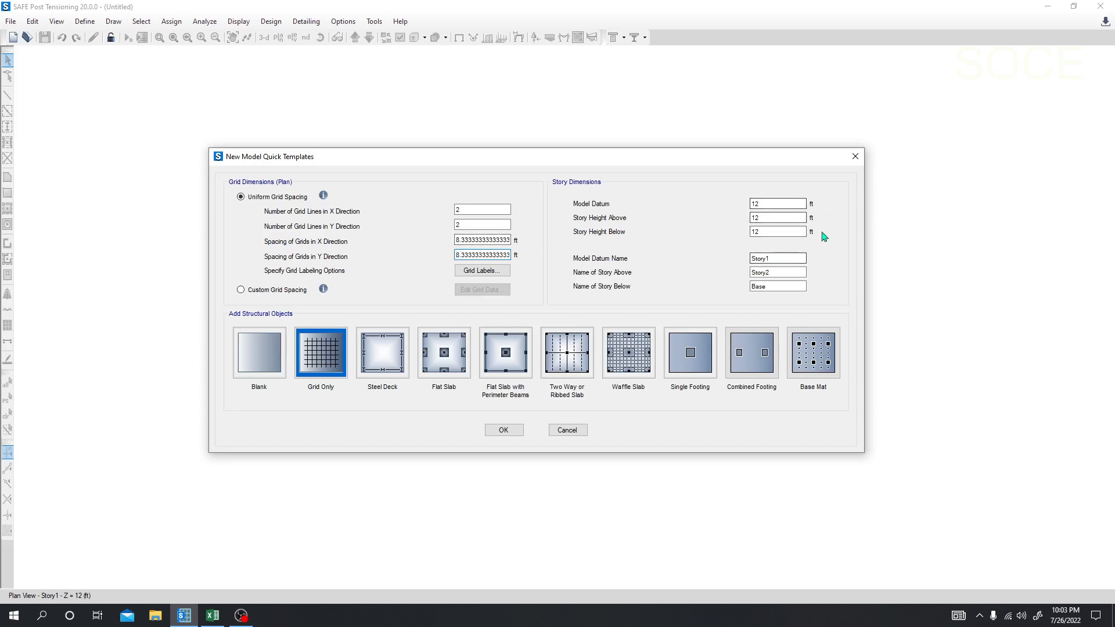
pyautogui.click(503, 429)
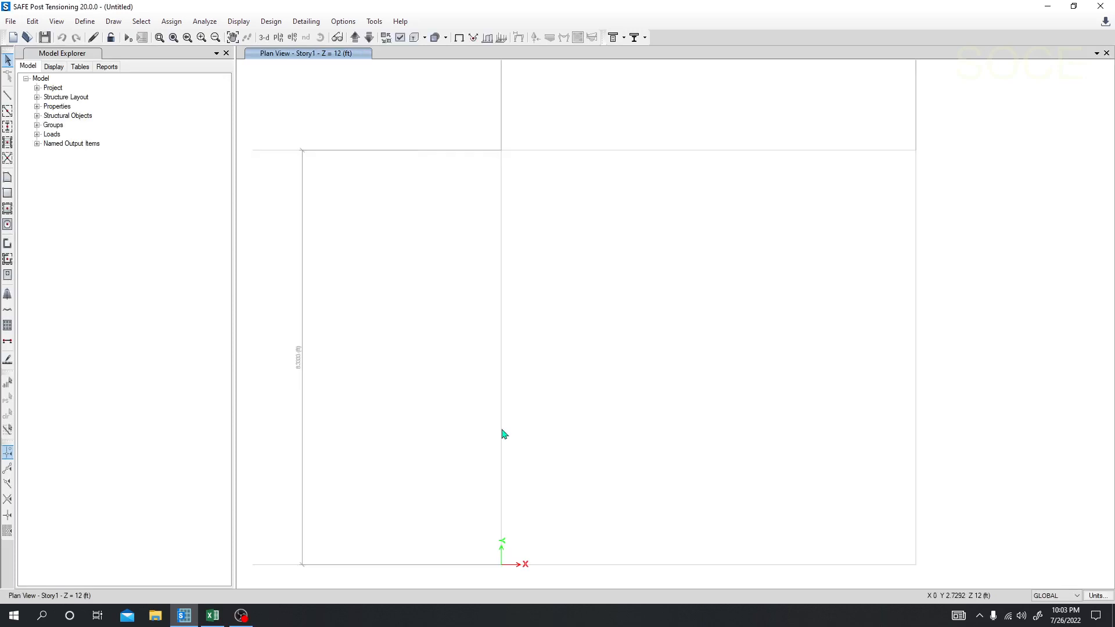
pyautogui.scroll(-5, 585, 376)
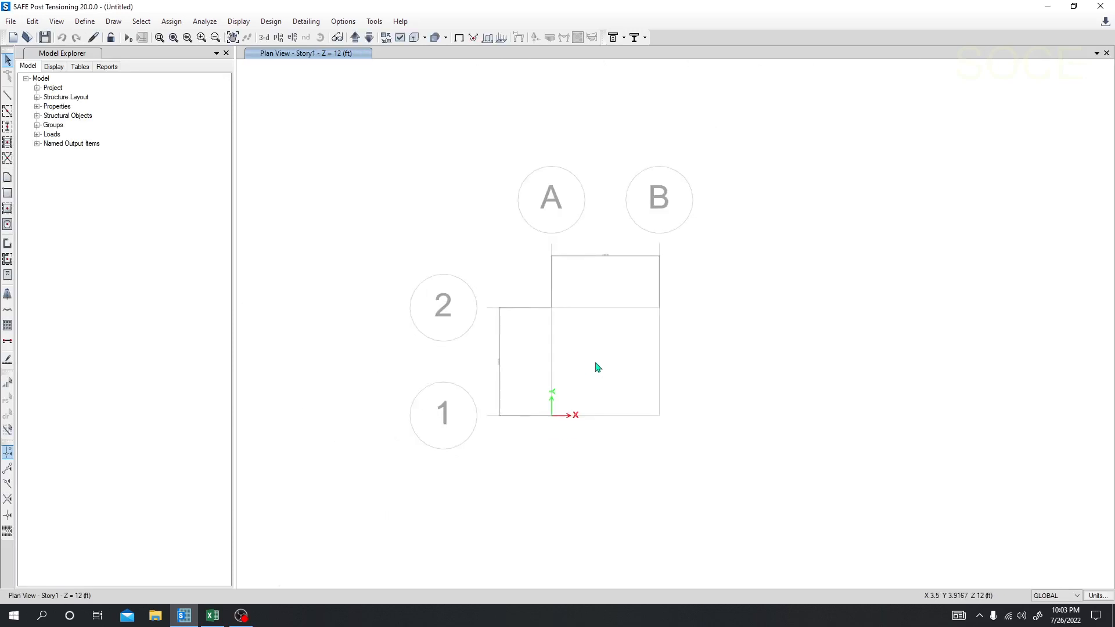
pyautogui.scroll(5, 632, 301)
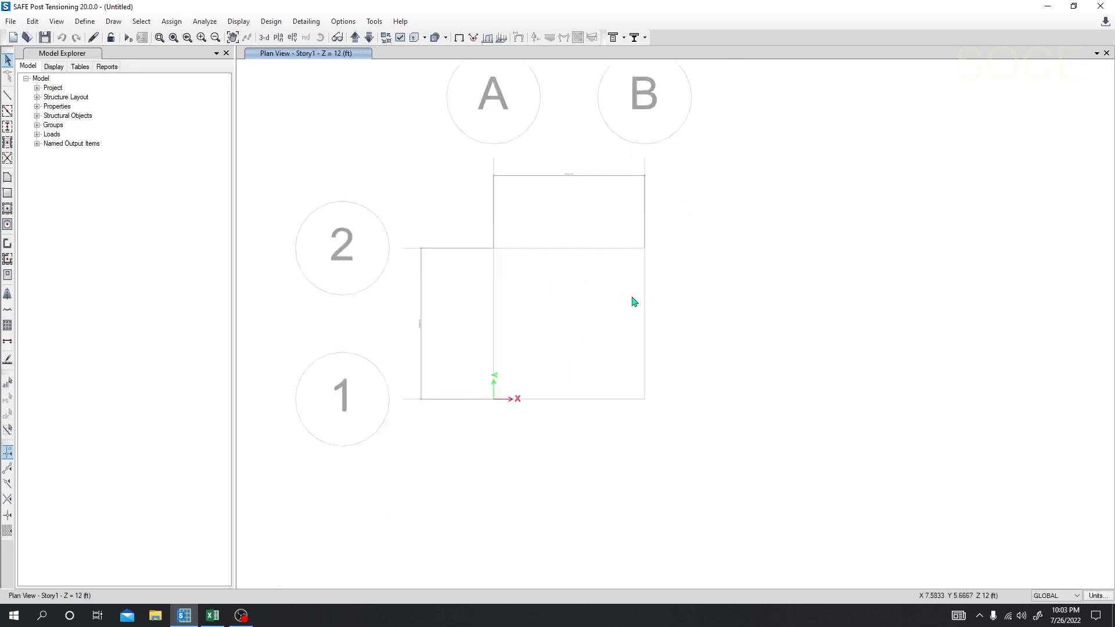
pyautogui.scroll(-3, 667, 166)
pyautogui.moveTo(612, 229); pyautogui.dragTo(648, 237, button='middle')
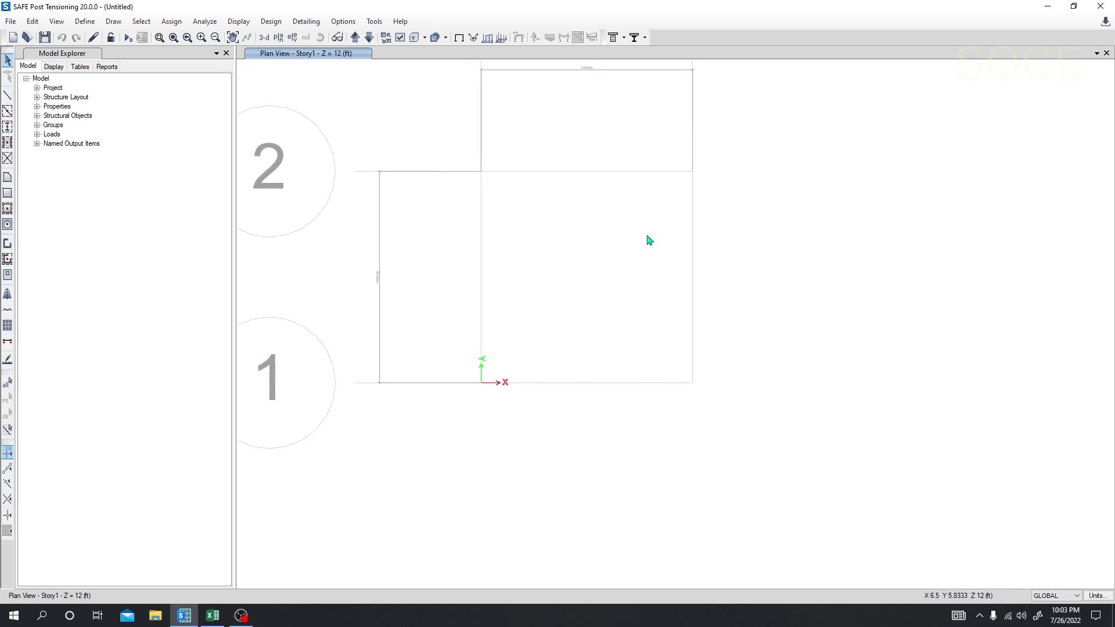
pyautogui.moveTo(547, 273); pyautogui.dragTo(564, 295, button='middle')
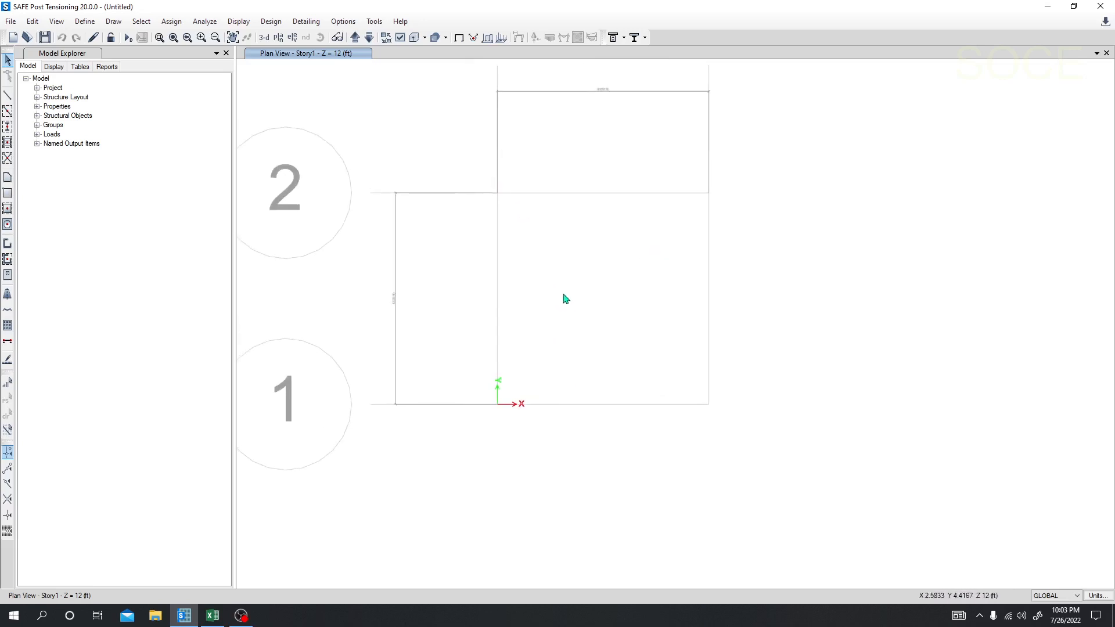
# Step: Examine the property data of the 4000Psi concrete in the material definitions without changing it
pyautogui.click(85, 23)
pyautogui.click(119, 37)
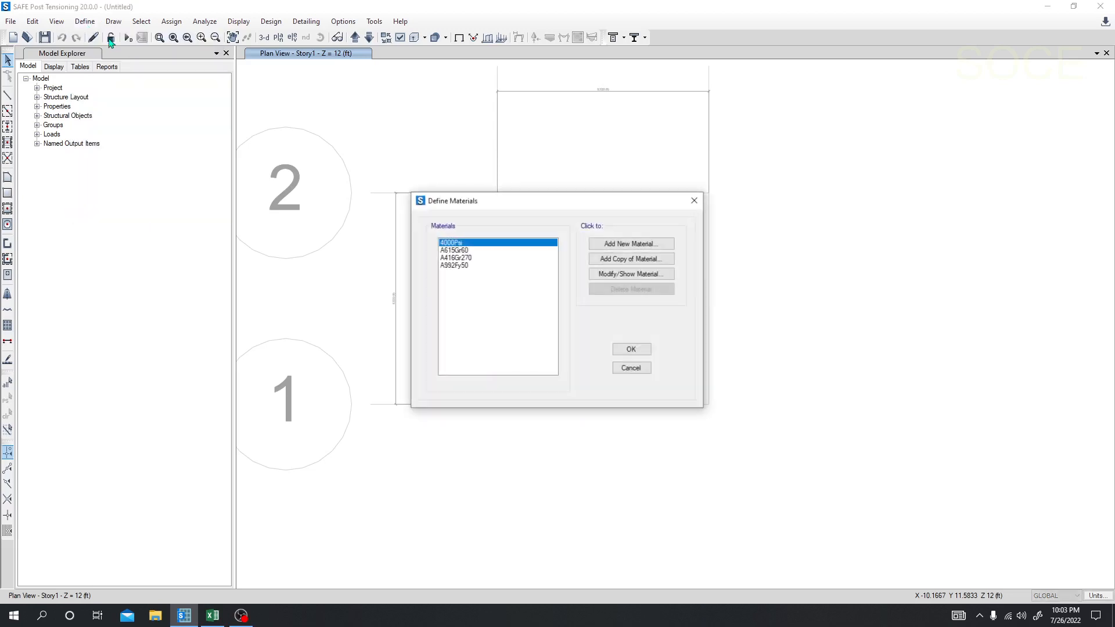
pyautogui.moveTo(492, 205); pyautogui.dragTo(431, 183)
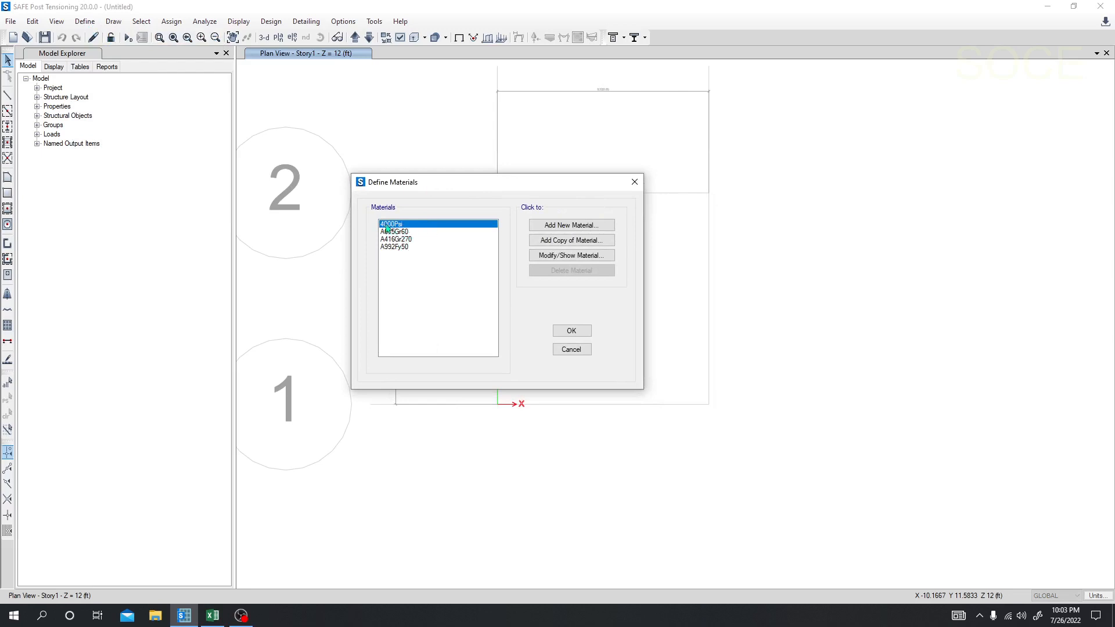
pyautogui.click(570, 257)
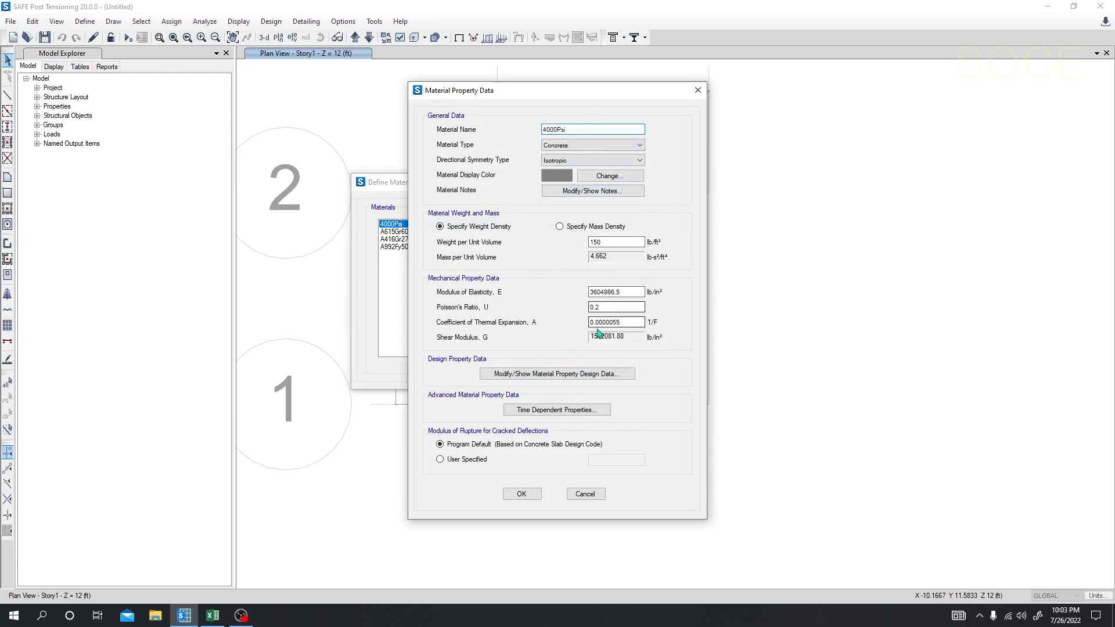
pyautogui.click(585, 494)
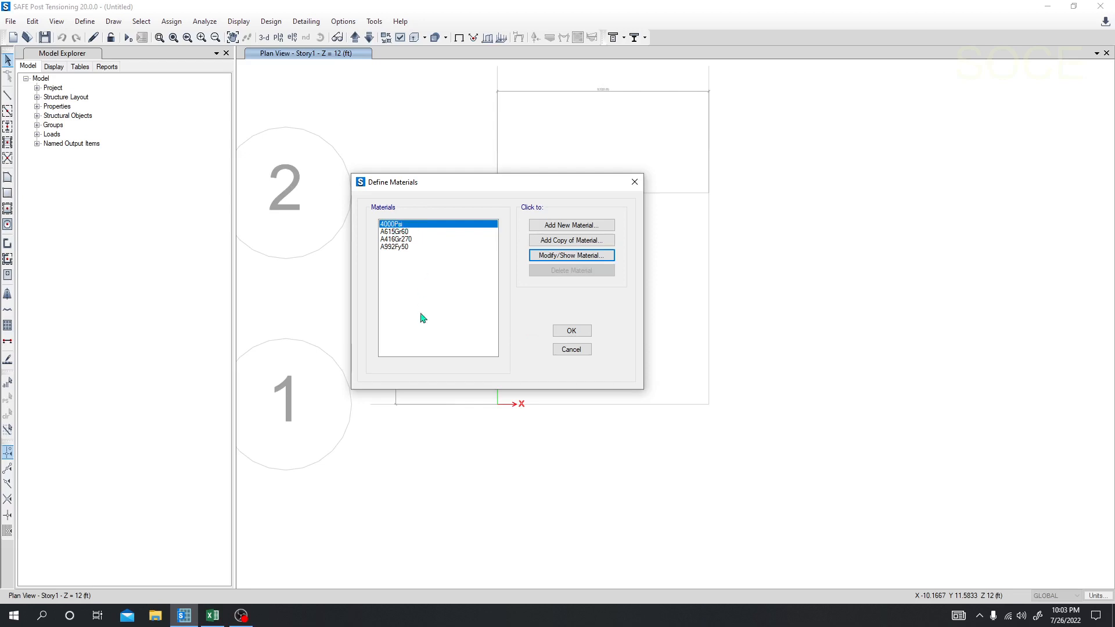
# Step: Switch to the Excel calculation sheet and set the rebar yield strength fy to 420 MPa
pyautogui.click(212, 616)
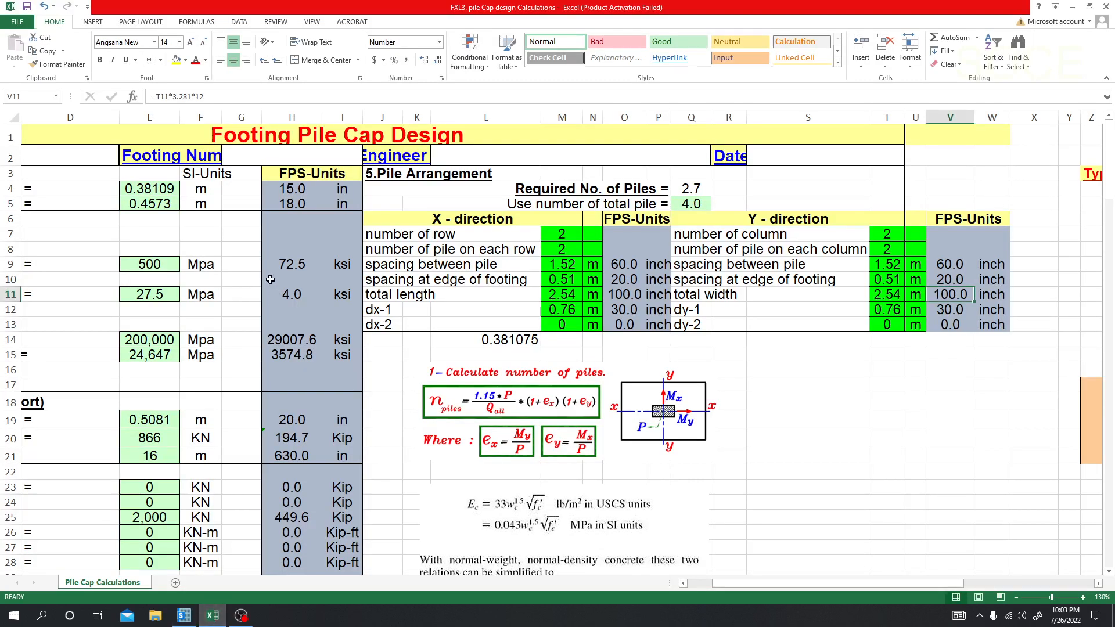
pyautogui.click(150, 268)
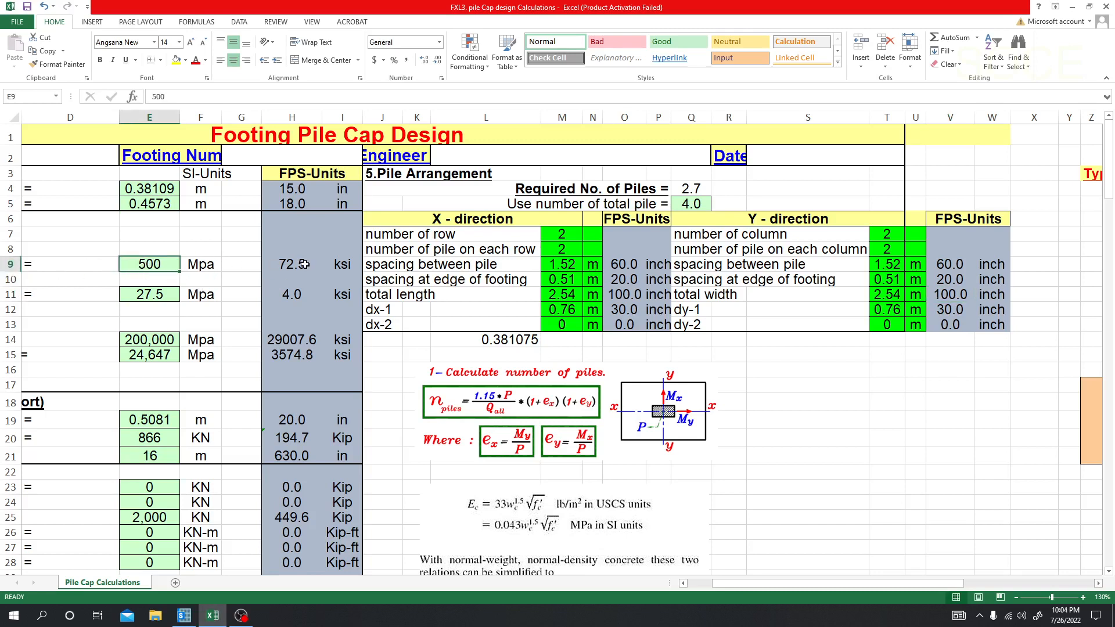
pyautogui.click(169, 278)
pyautogui.click(160, 266)
pyautogui.write('420')
pyautogui.press('Return')
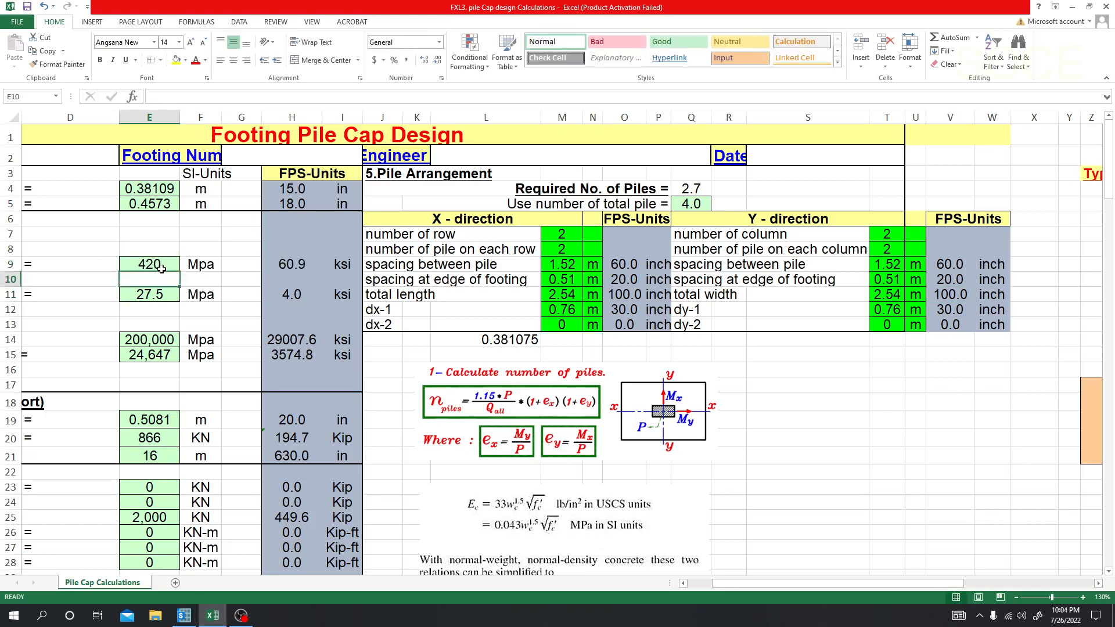
pyautogui.click(160, 265)
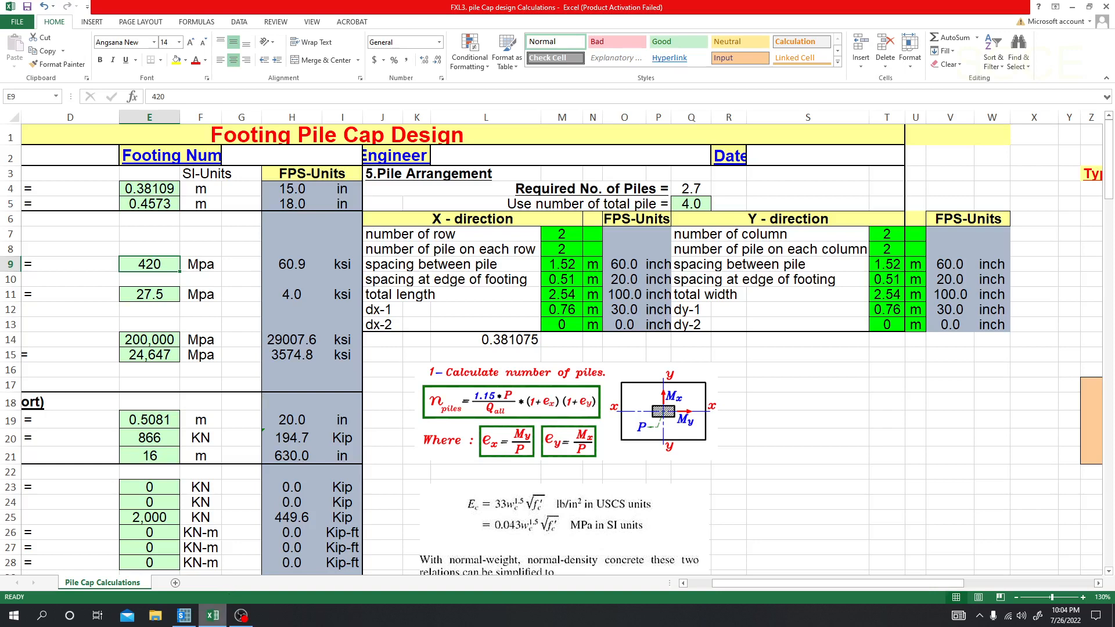
# Step: Switch back to SAFE, review the property data of the A615Gr60 rebar and close the material definitions
pyautogui.click(184, 617)
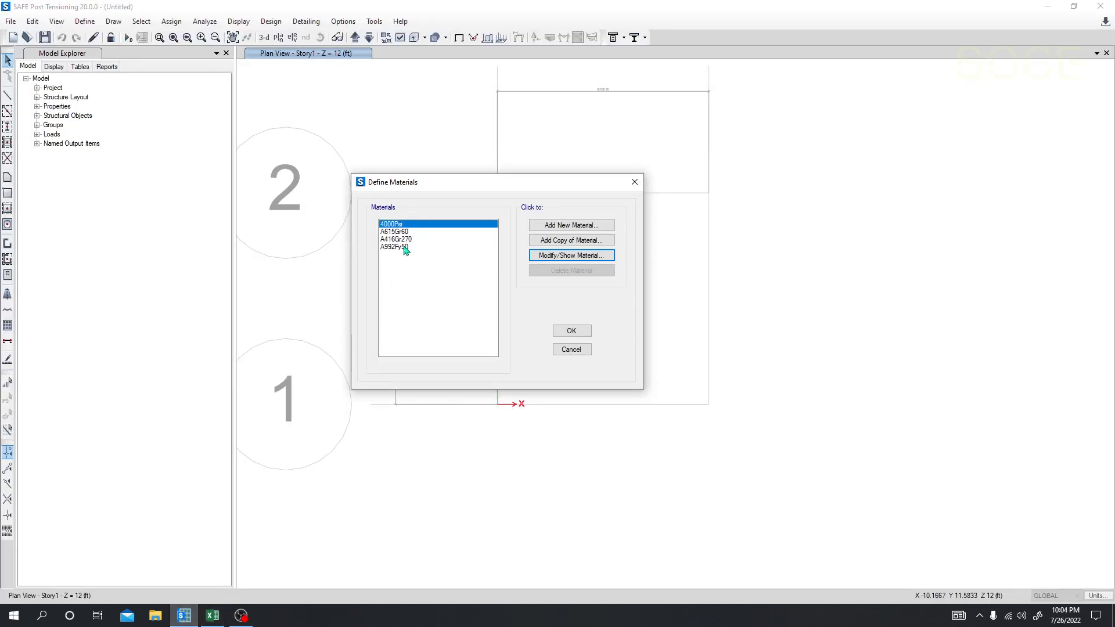
pyautogui.click(403, 233)
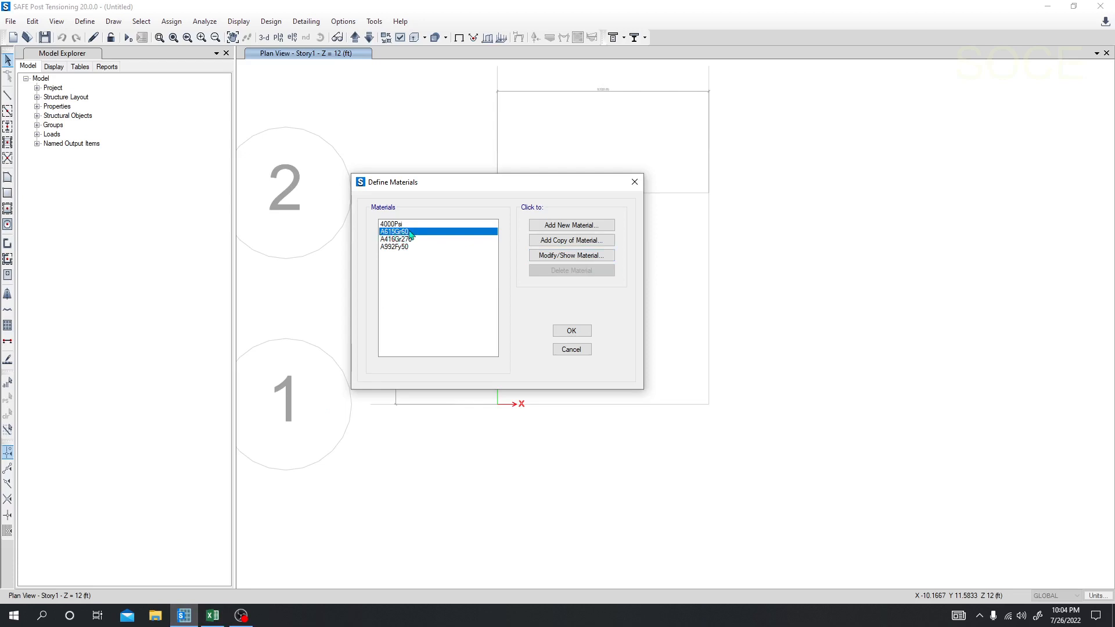
pyautogui.click(570, 258)
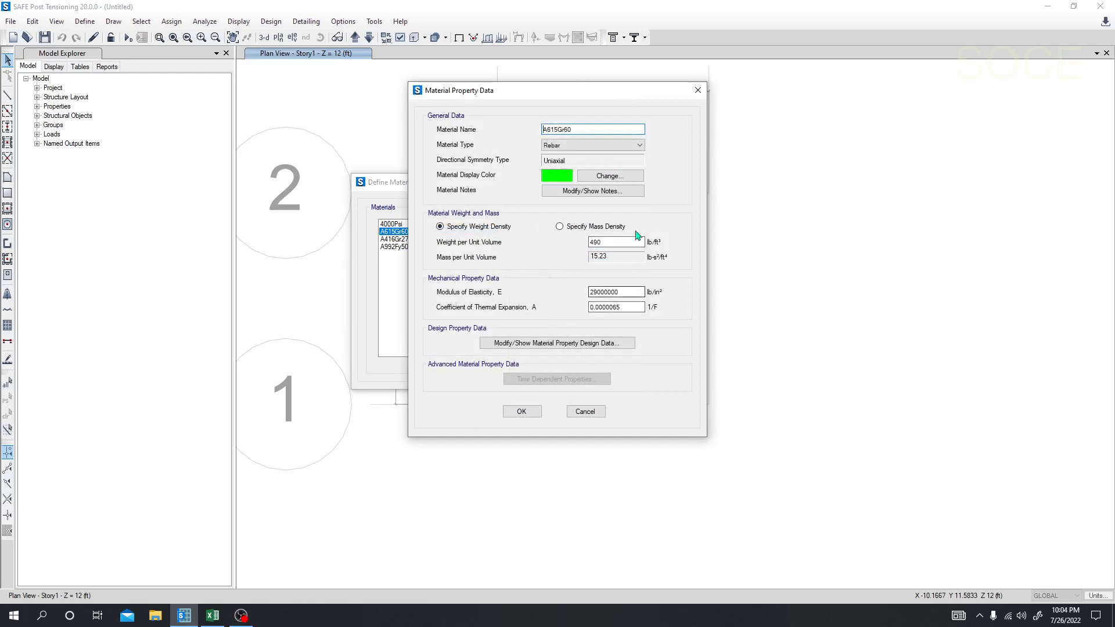
pyautogui.click(521, 412)
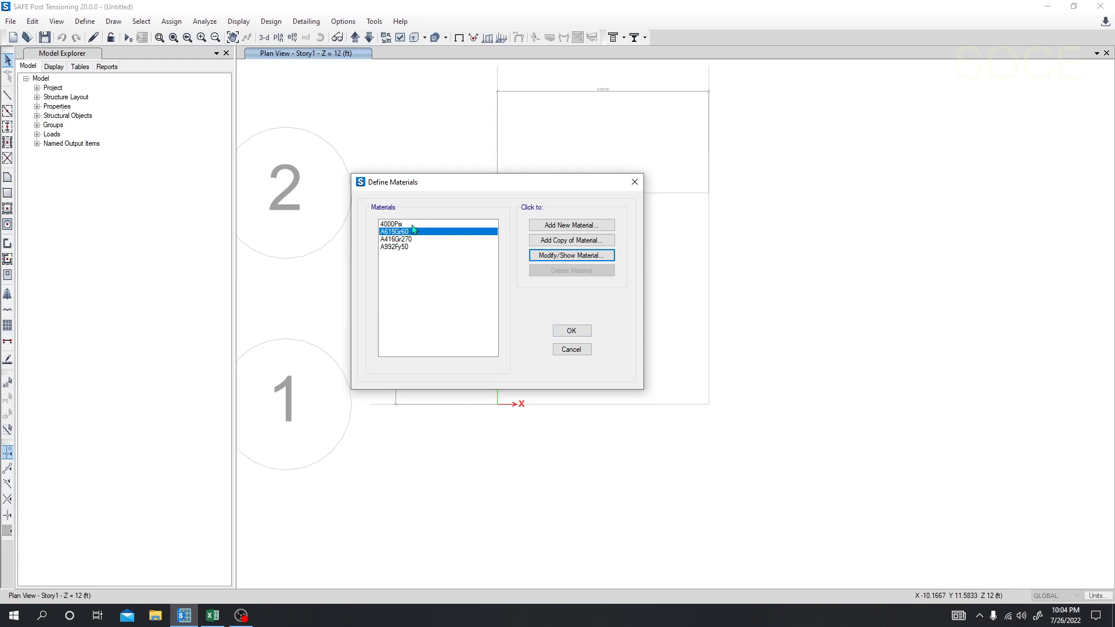
pyautogui.click(571, 330)
# Step: Open the slab section definitions and delete the Plank1 slab property
pyautogui.click(85, 21)
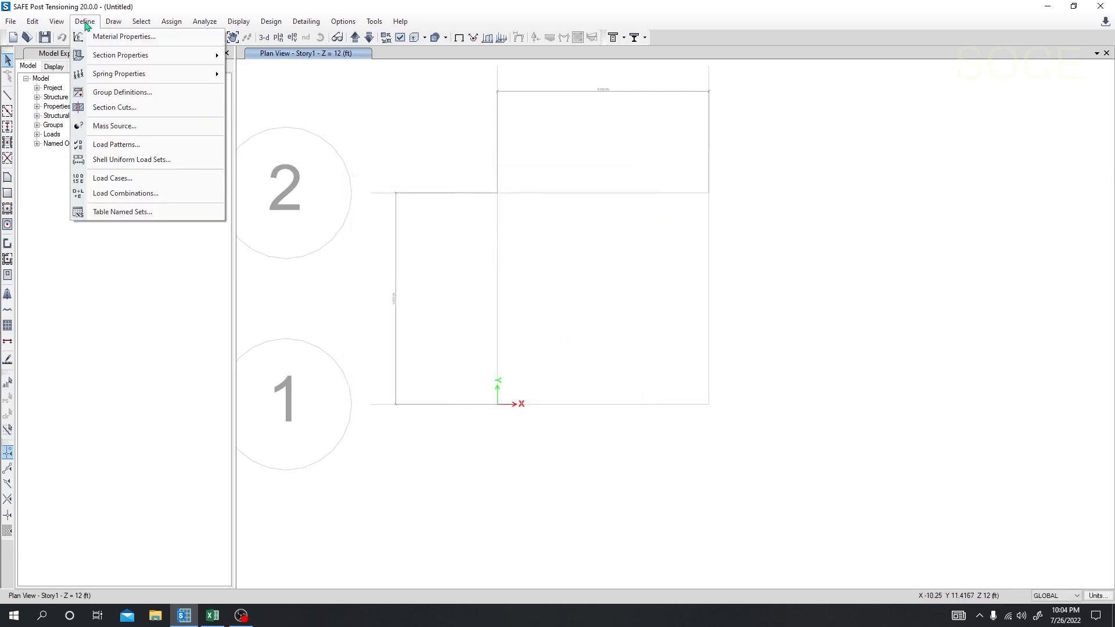
pyautogui.moveTo(114, 64)
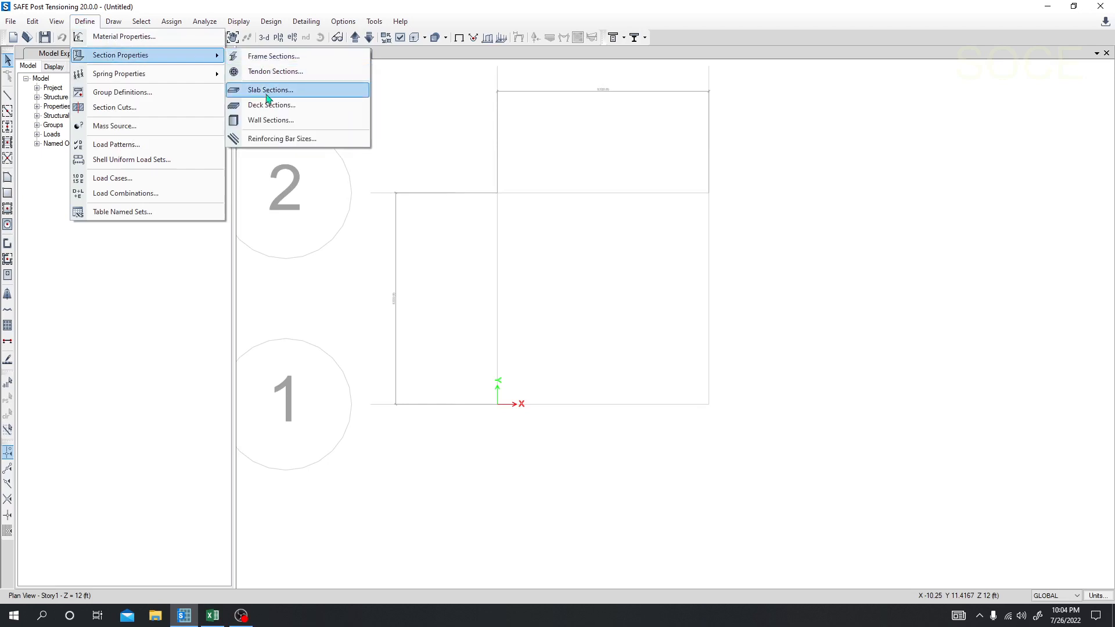
pyautogui.click(283, 95)
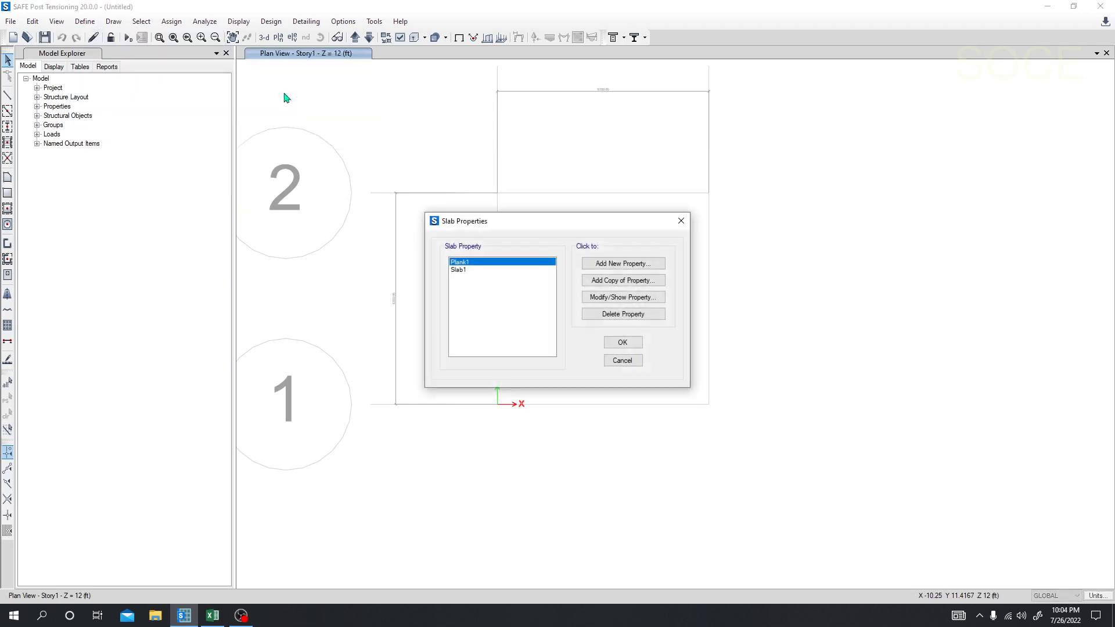
pyautogui.moveTo(515, 224); pyautogui.dragTo(468, 216)
pyautogui.click(559, 306)
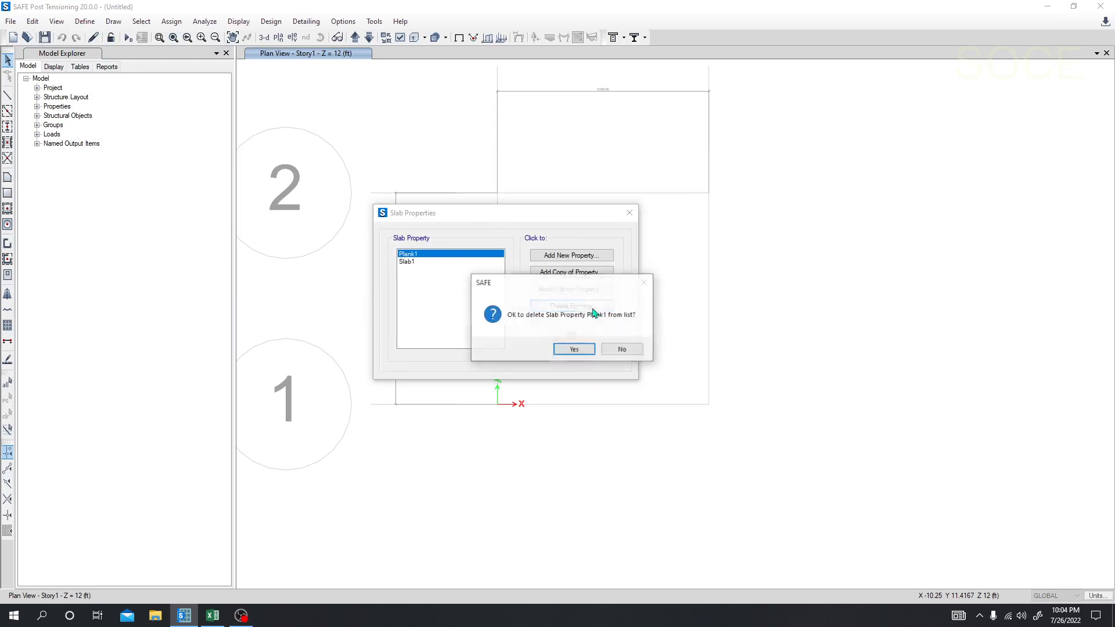
pyautogui.click(572, 349)
# Step: Add a slab property named Pile Cap with 4000Psi material, type Mat and a thickness of 15 in
pyautogui.click(574, 256)
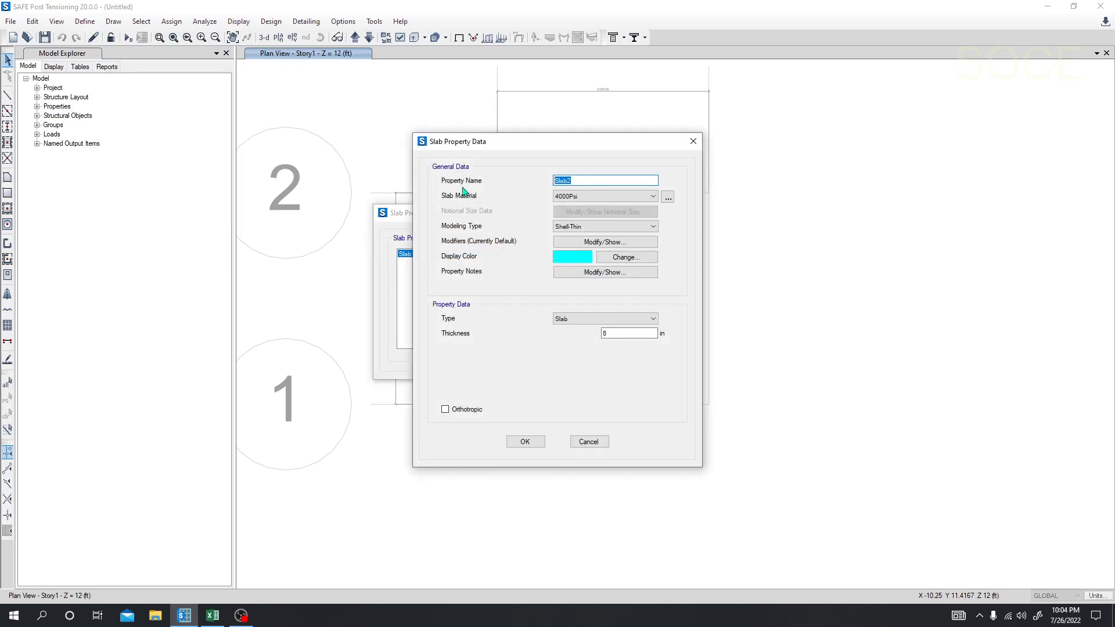
pyautogui.write('PC')
pyautogui.moveTo(573, 180); pyautogui.dragTo(527, 179)
pyautogui.write('P')
pyautogui.click(583, 197)
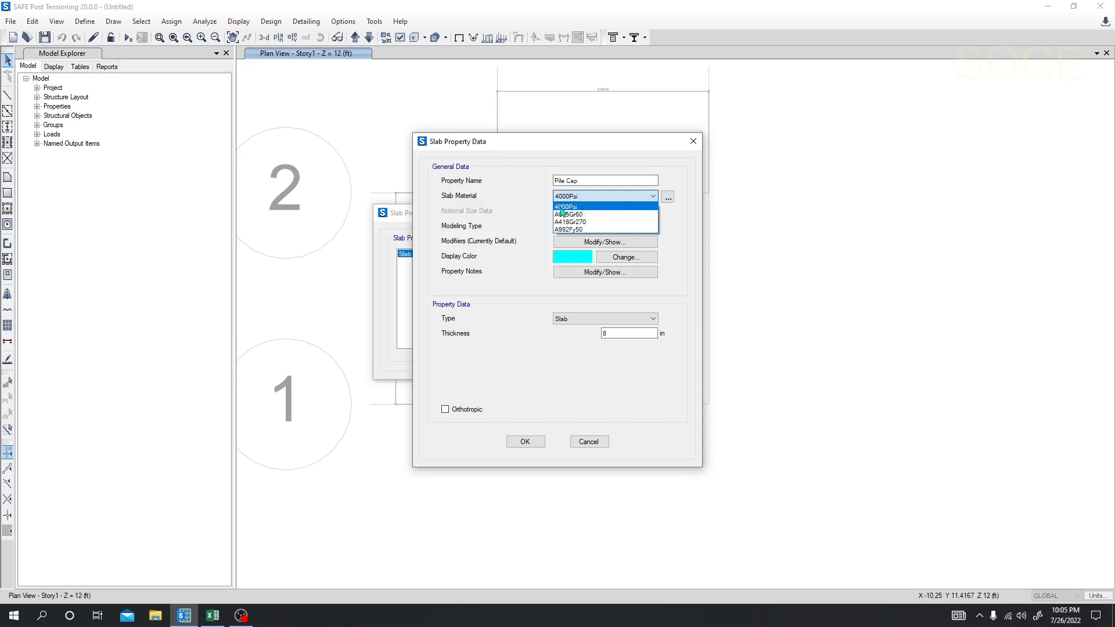
pyautogui.click(589, 208)
pyautogui.click(580, 319)
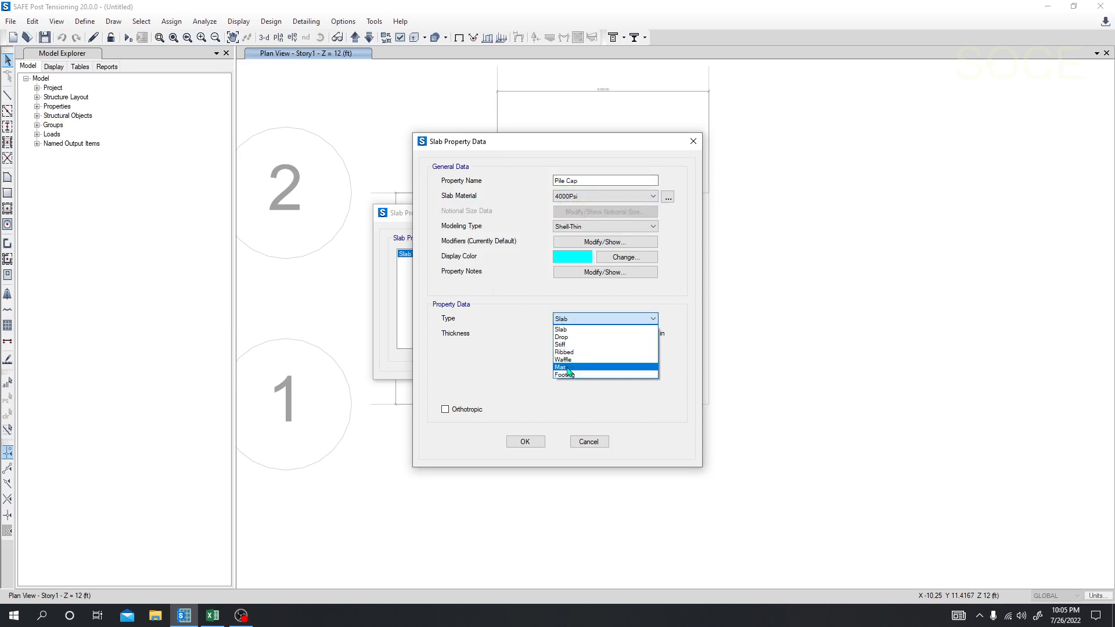
pyautogui.click(566, 367)
pyautogui.press('Tab')
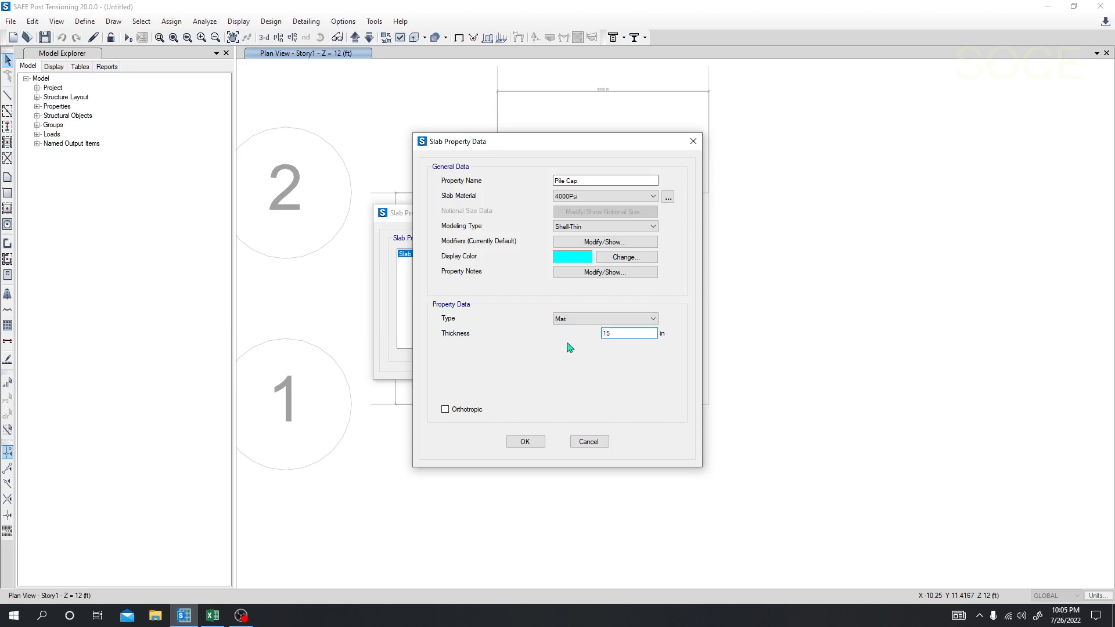
pyautogui.click(524, 443)
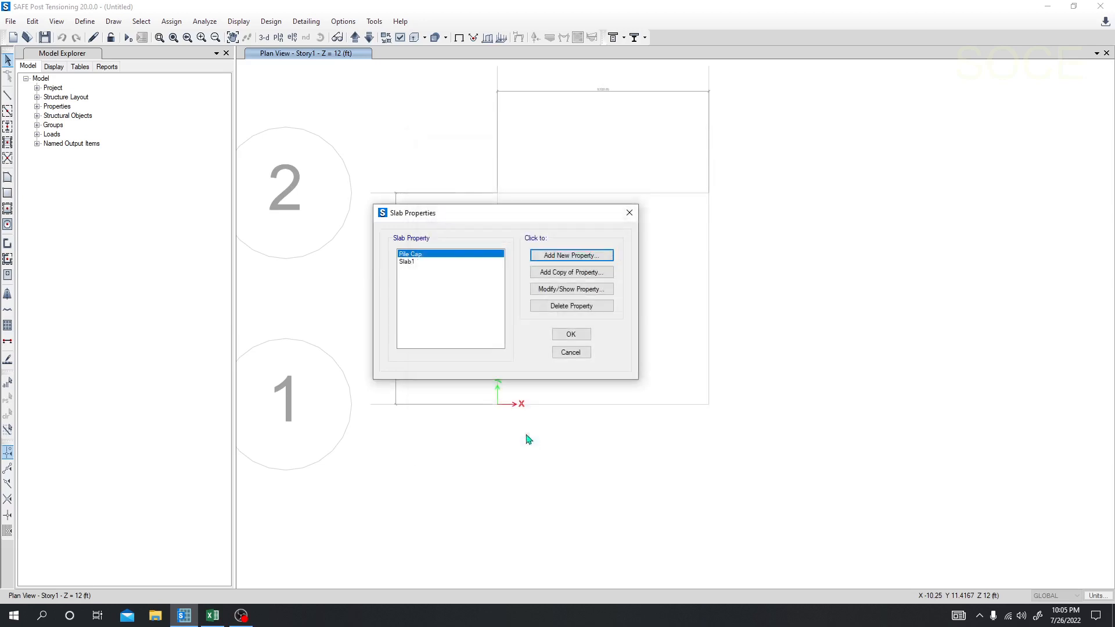
# Step: Delete the Slab1 slab property from the list
pyautogui.click(408, 262)
pyautogui.click(571, 305)
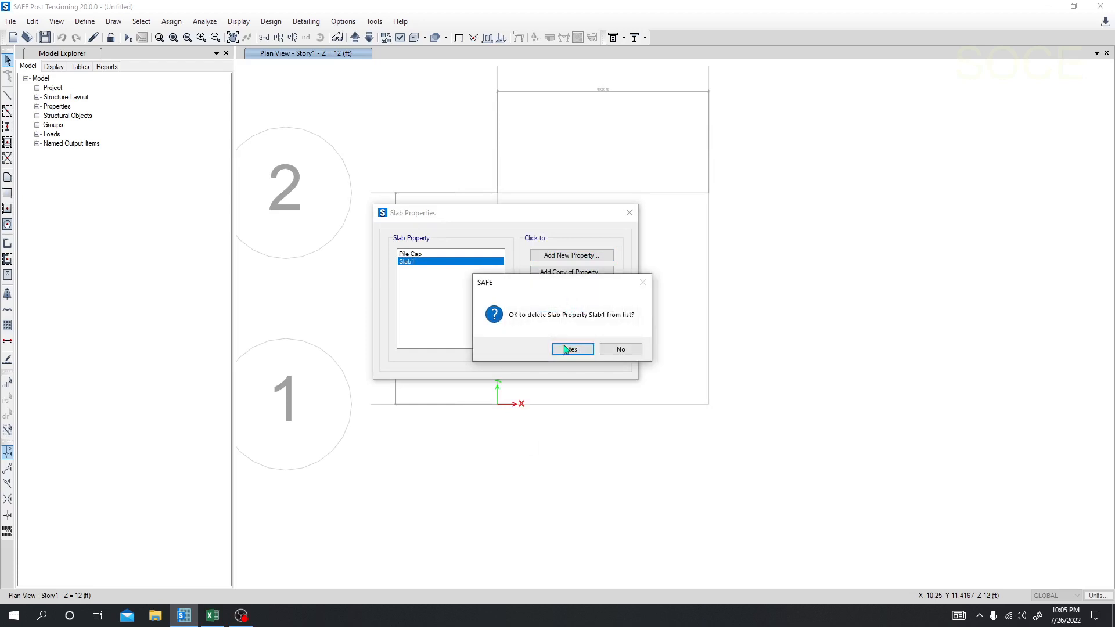
pyautogui.click(569, 349)
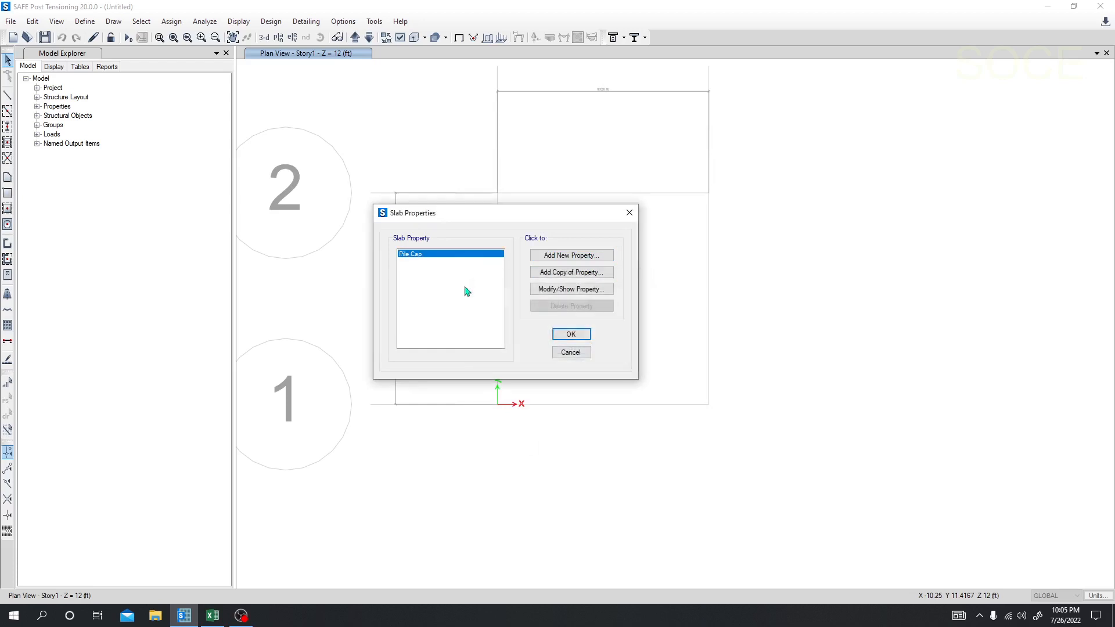
# Step: Copy the Pile Cap property as a new slab property named Pile, keeping type Mat and 15 in thickness
pyautogui.click(549, 273)
pyautogui.moveTo(583, 182); pyautogui.dragTo(517, 189)
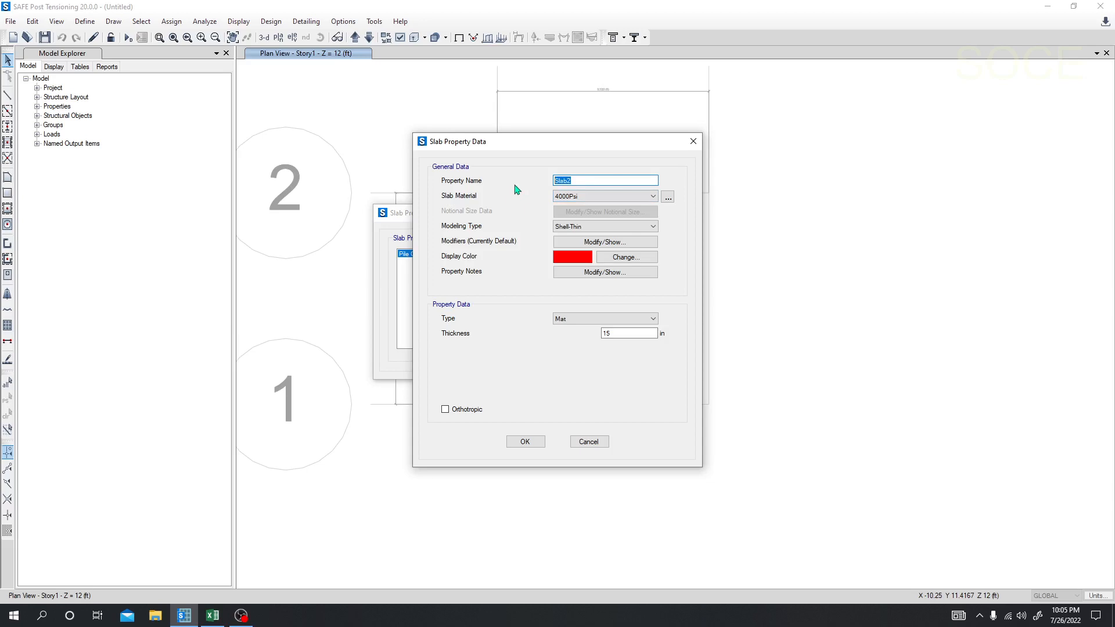
pyautogui.write('Pile')
pyautogui.click(615, 334)
pyautogui.moveTo(546, 152); pyautogui.dragTo(574, 146)
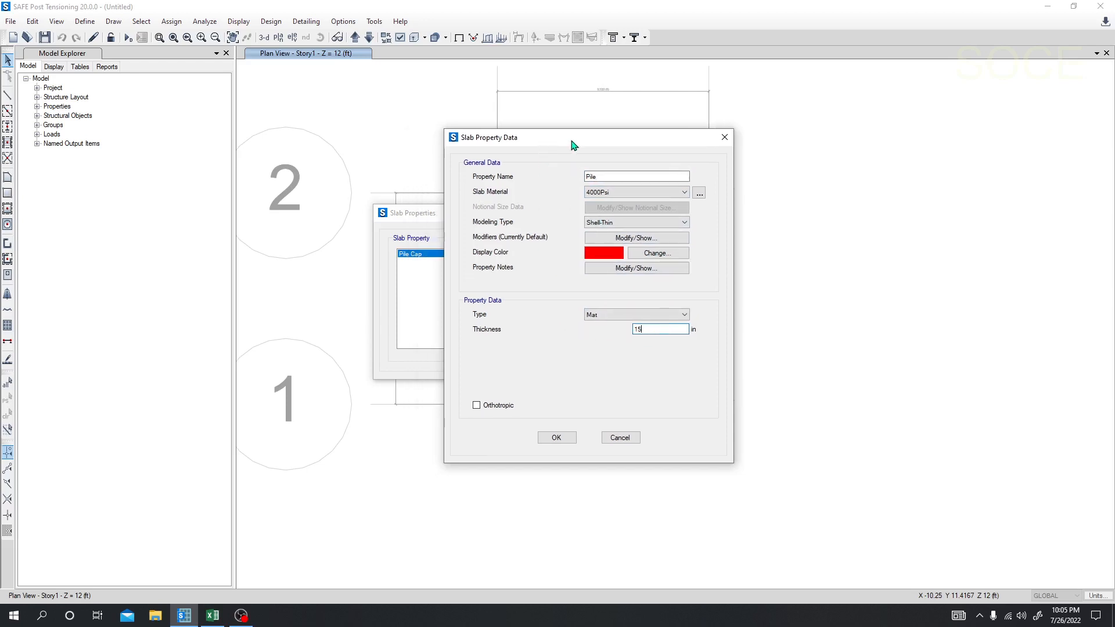
pyautogui.click(563, 439)
# Step: Copy the Pile property as Column Stiff with type Stiff and 15 in thickness, and save the slab definitions
pyautogui.click(414, 263)
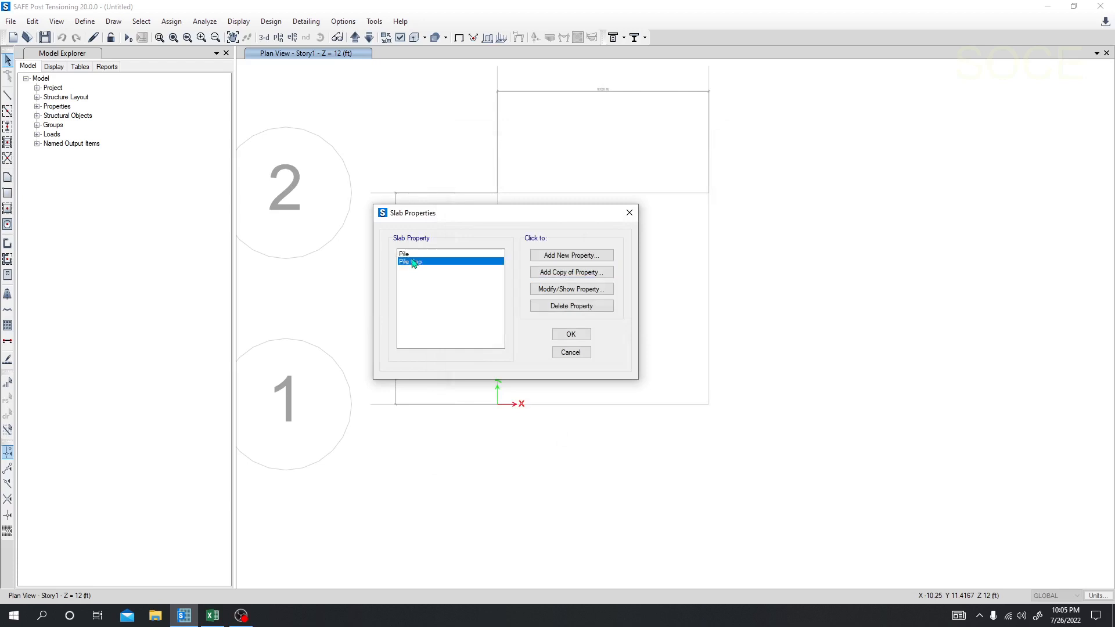
pyautogui.click(411, 254)
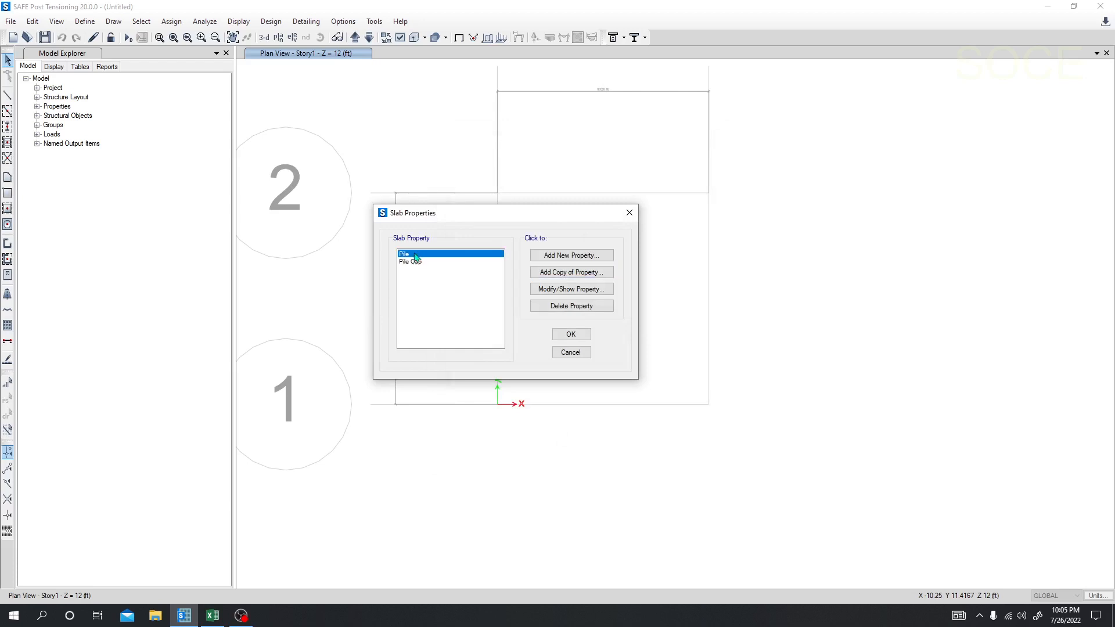
pyautogui.click(577, 279)
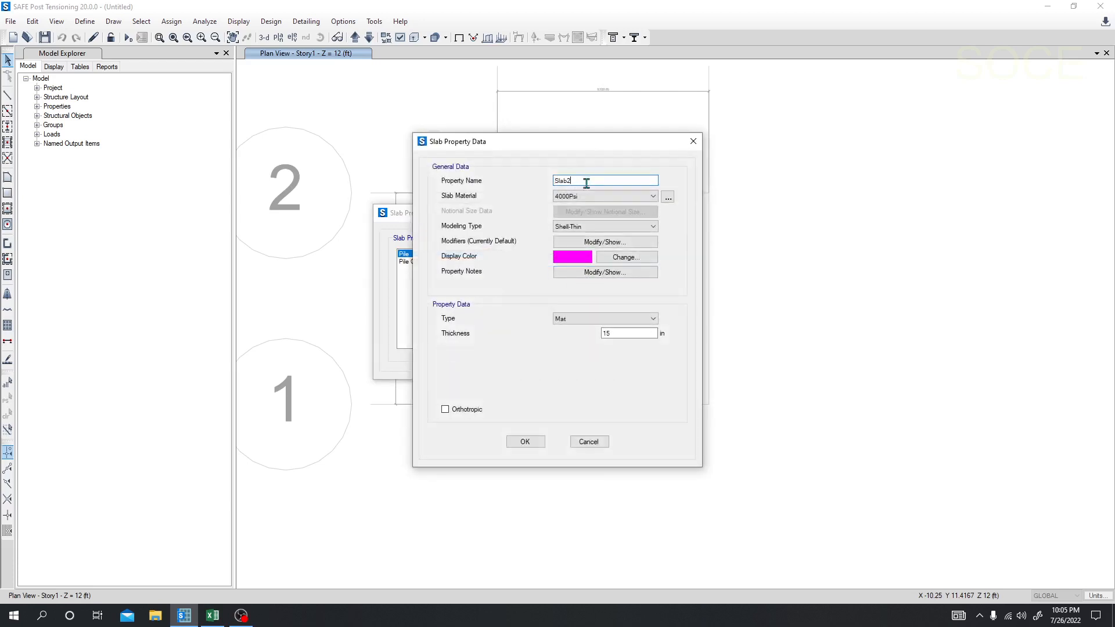
pyautogui.moveTo(584, 181); pyautogui.dragTo(521, 190)
pyautogui.write('Column Stiff')
pyautogui.click(607, 318)
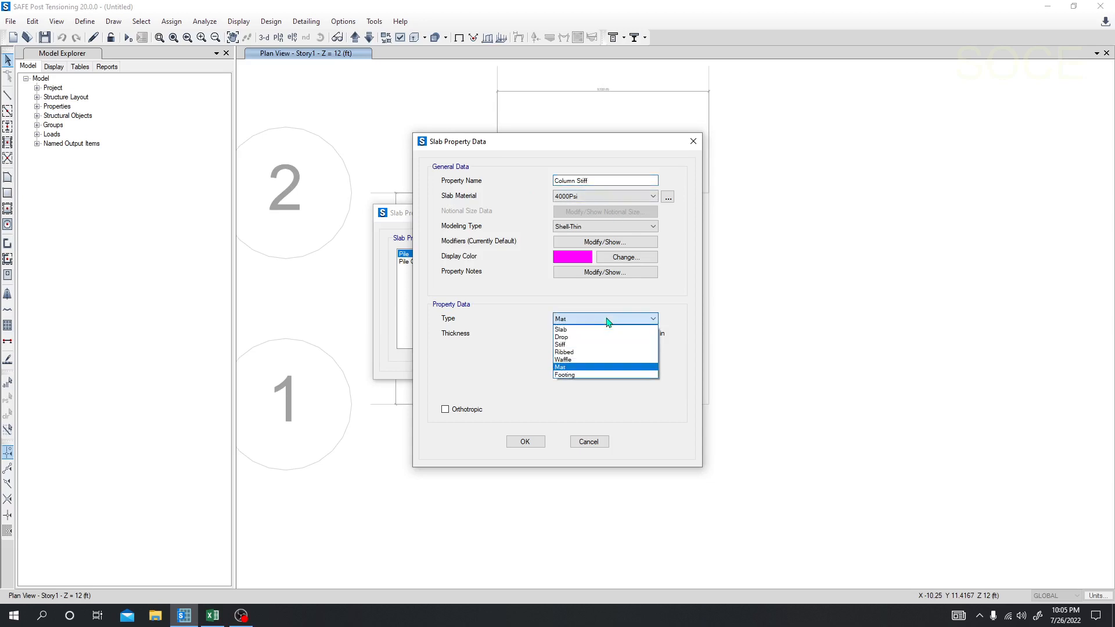
pyautogui.click(575, 346)
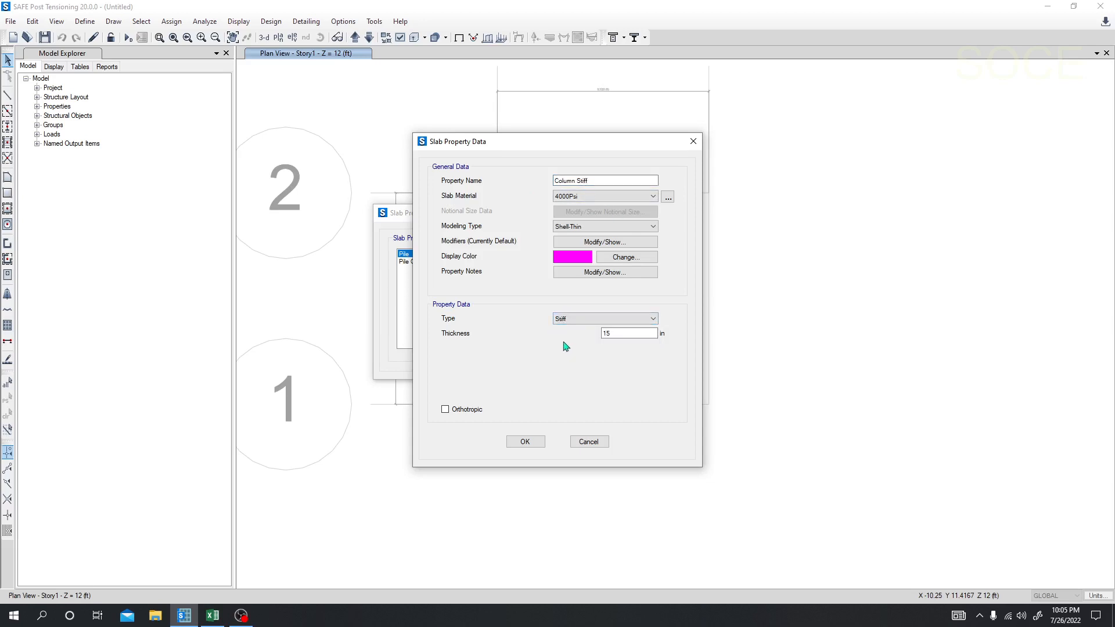
pyautogui.doubleClick(634, 332)
pyautogui.write('15')
pyautogui.click(525, 442)
pyautogui.click(569, 336)
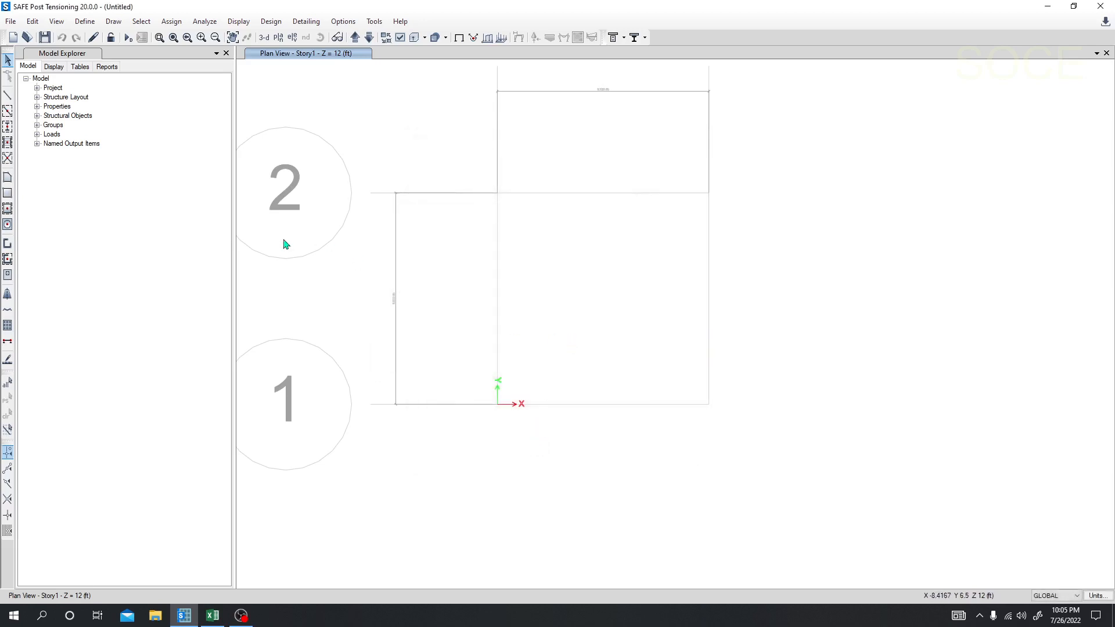
# Step: Add a point spring property named PSpr with the Compression Only nonlinear option and clear its Z translation stiffness
pyautogui.click(85, 22)
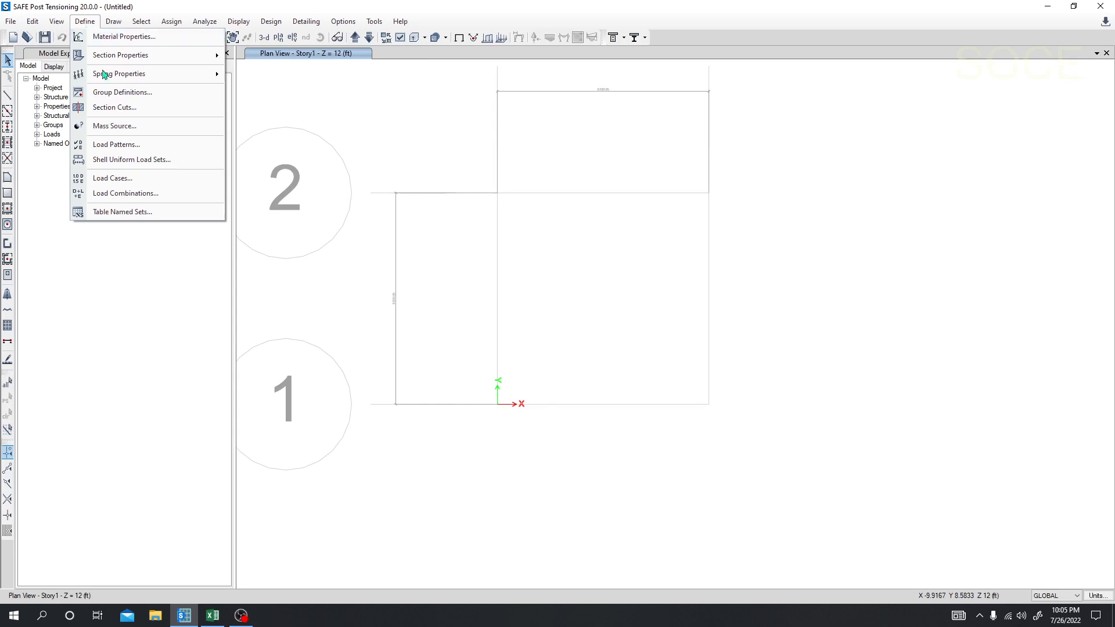
pyautogui.moveTo(115, 81)
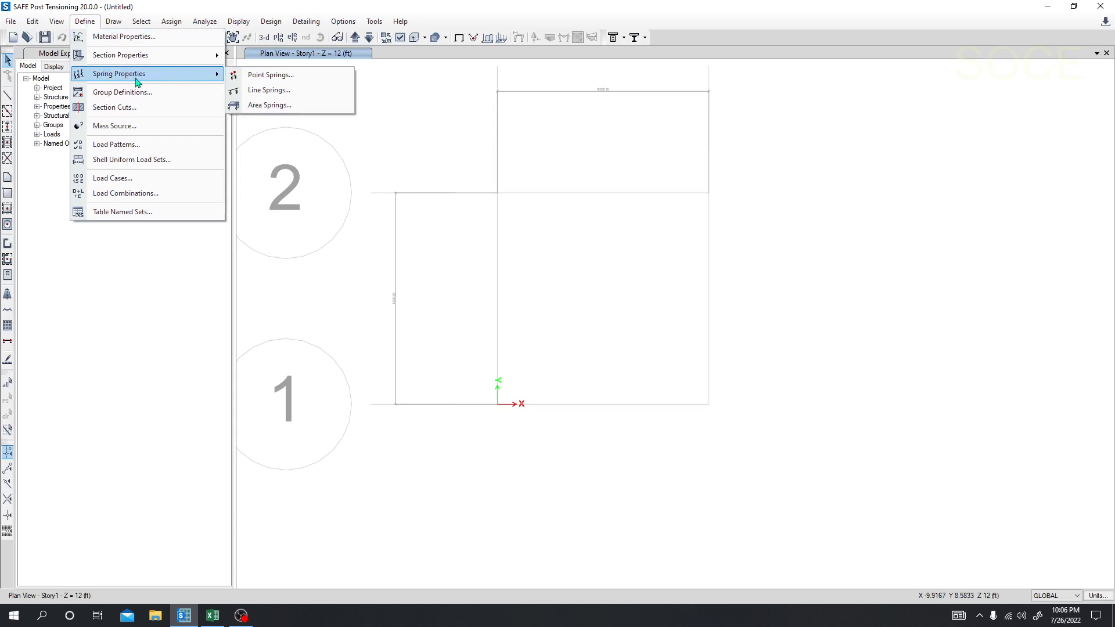
pyautogui.click(268, 79)
pyautogui.click(599, 262)
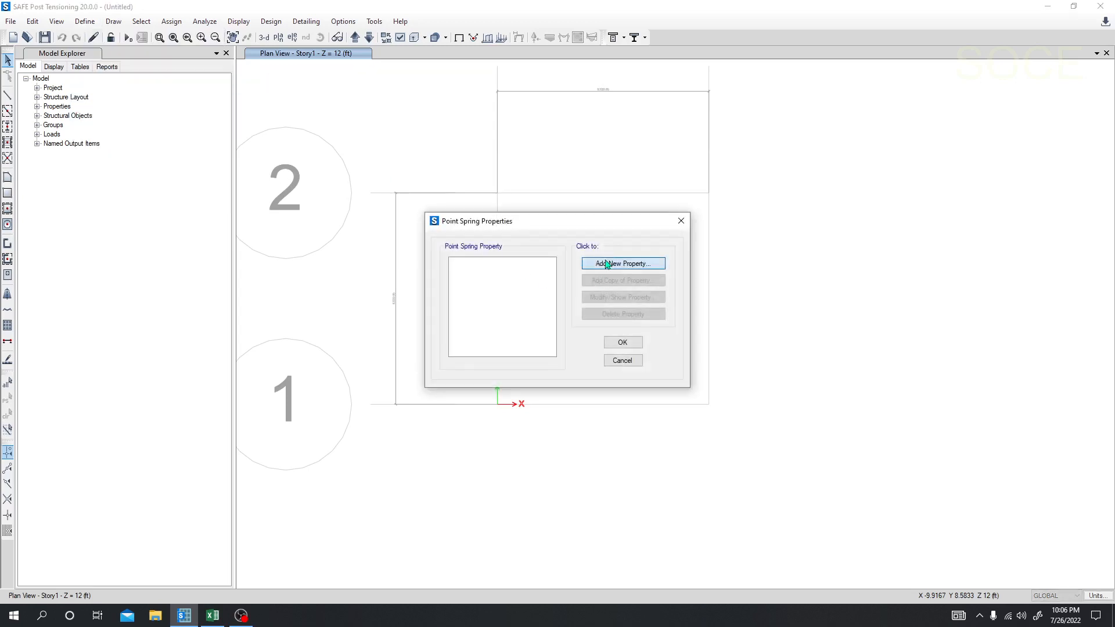
pyautogui.moveTo(580, 113); pyautogui.dragTo(553, 109)
pyautogui.click(539, 153)
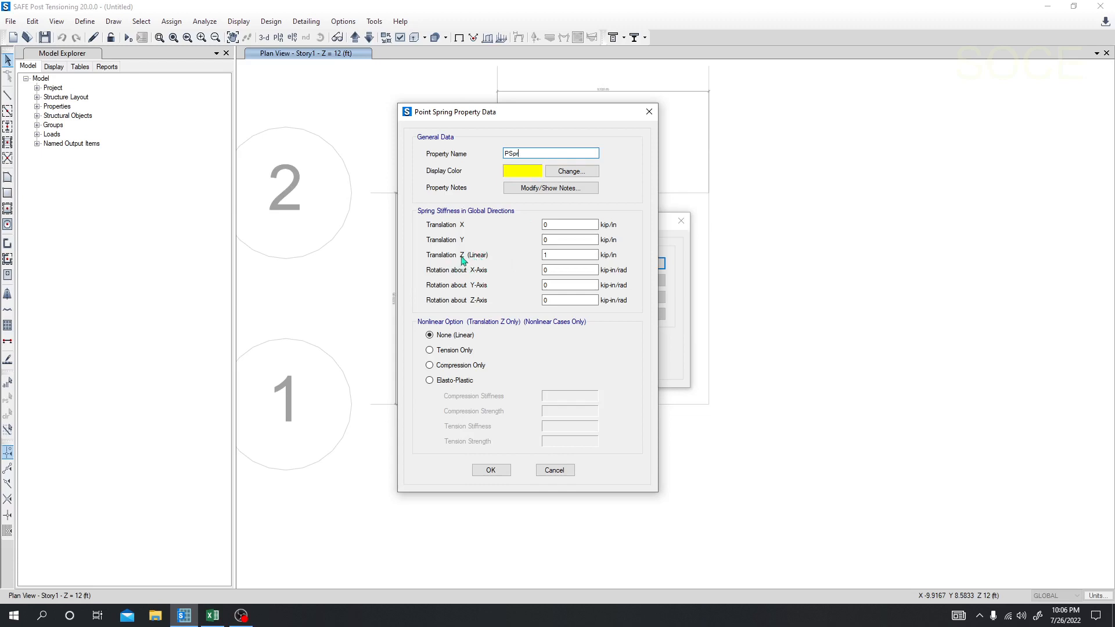
pyautogui.click(441, 367)
pyautogui.doubleClick(552, 255)
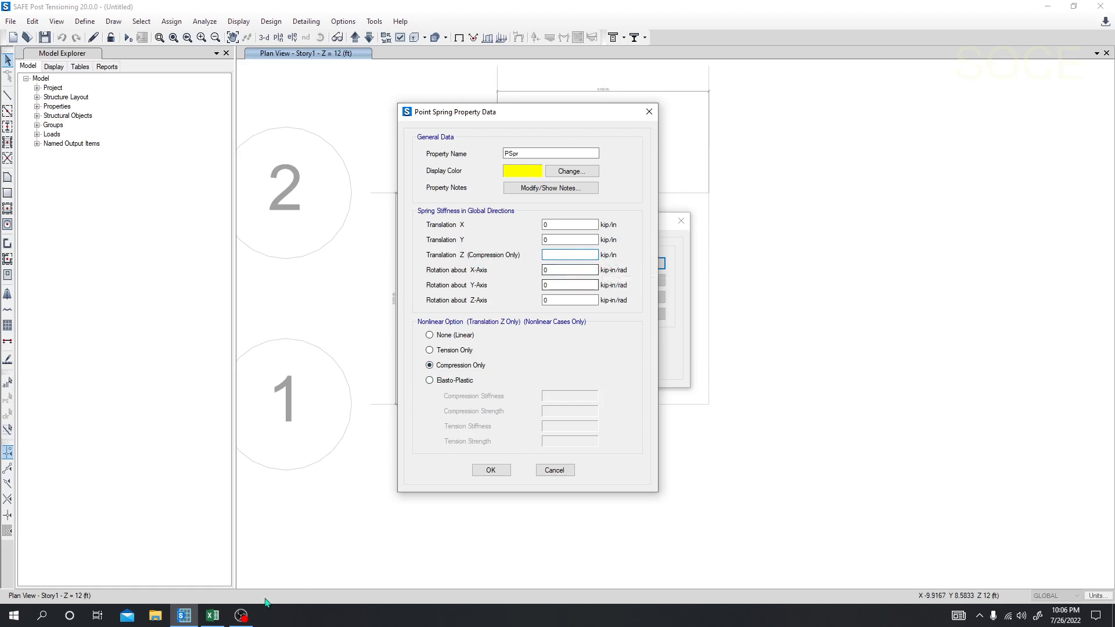
# Step: Switch to the Excel calculation sheet and look up the pile spring constant K in kip/in
pyautogui.click(213, 616)
pyautogui.scroll(-6, 257, 466)
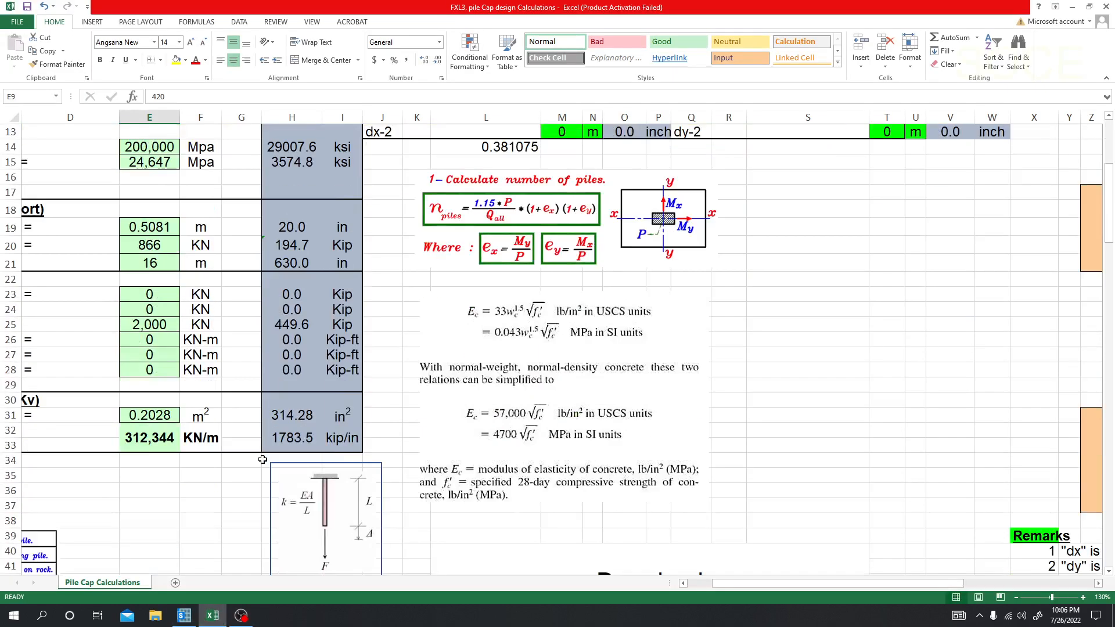
pyautogui.moveTo(785, 588); pyautogui.dragTo(677, 590)
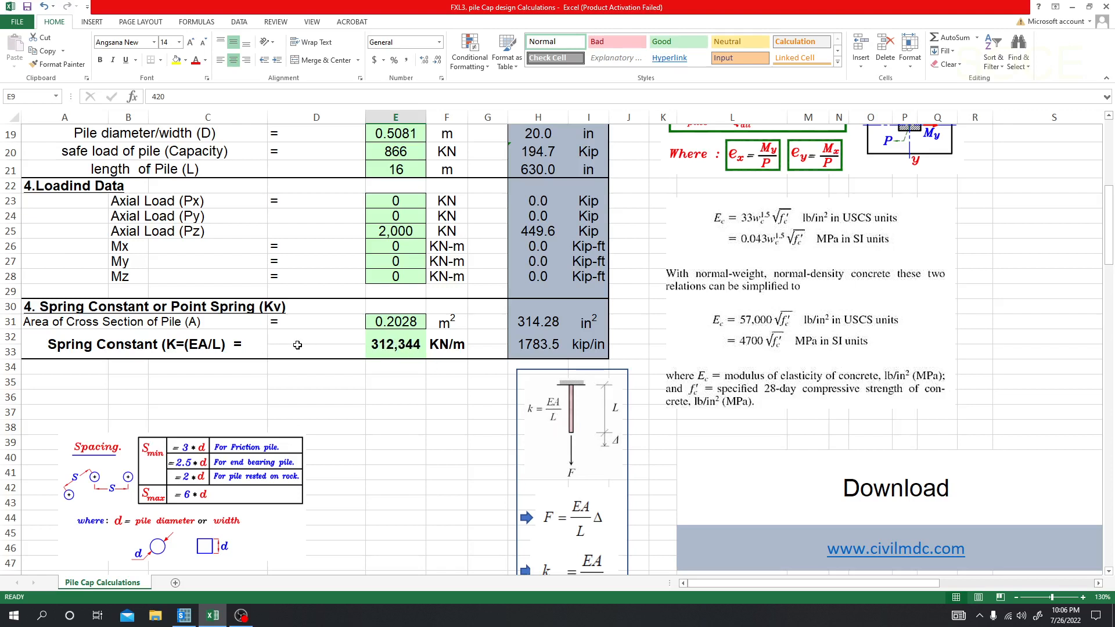
pyautogui.click(527, 349)
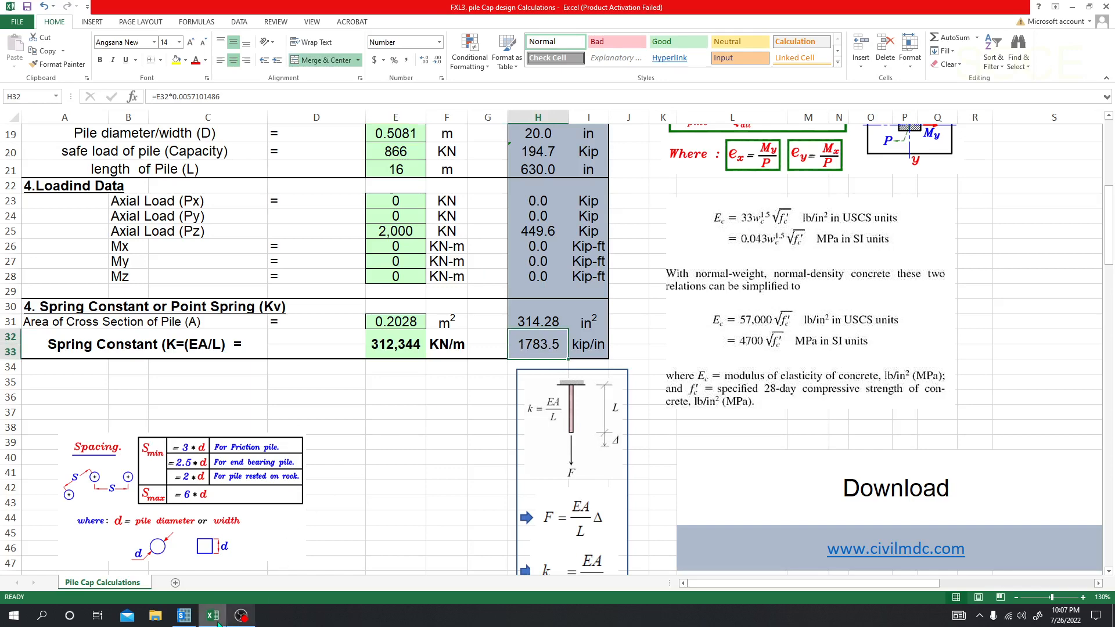
# Step: Switch back to SAFE, set the point spring's Z translation stiffness to 1783.5 kip/in and save the spring definitions
pyautogui.click(184, 616)
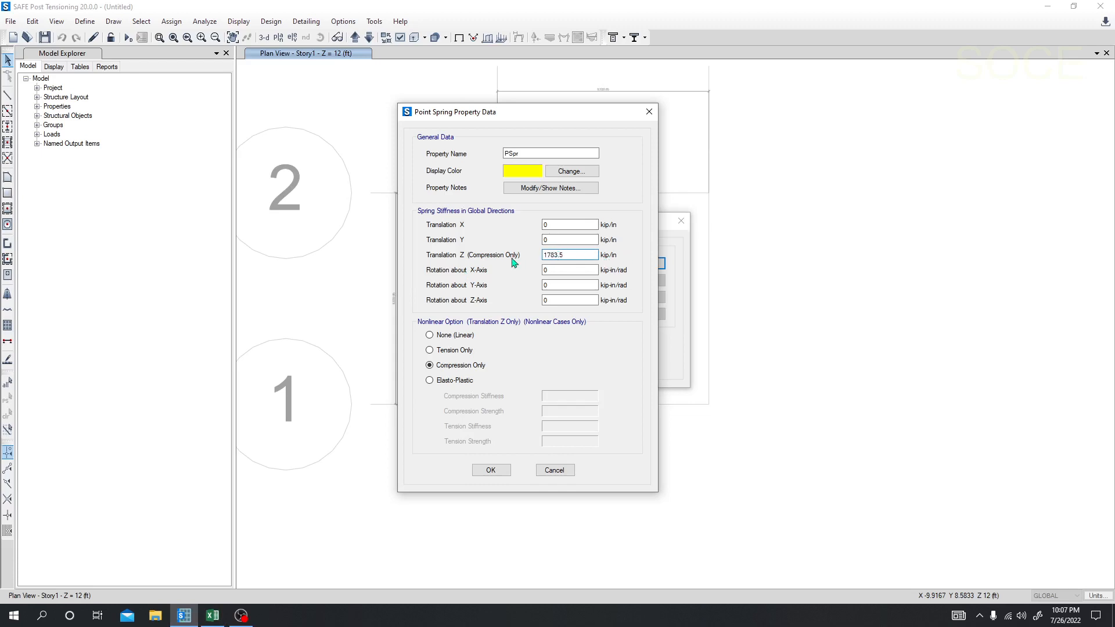
pyautogui.click(489, 470)
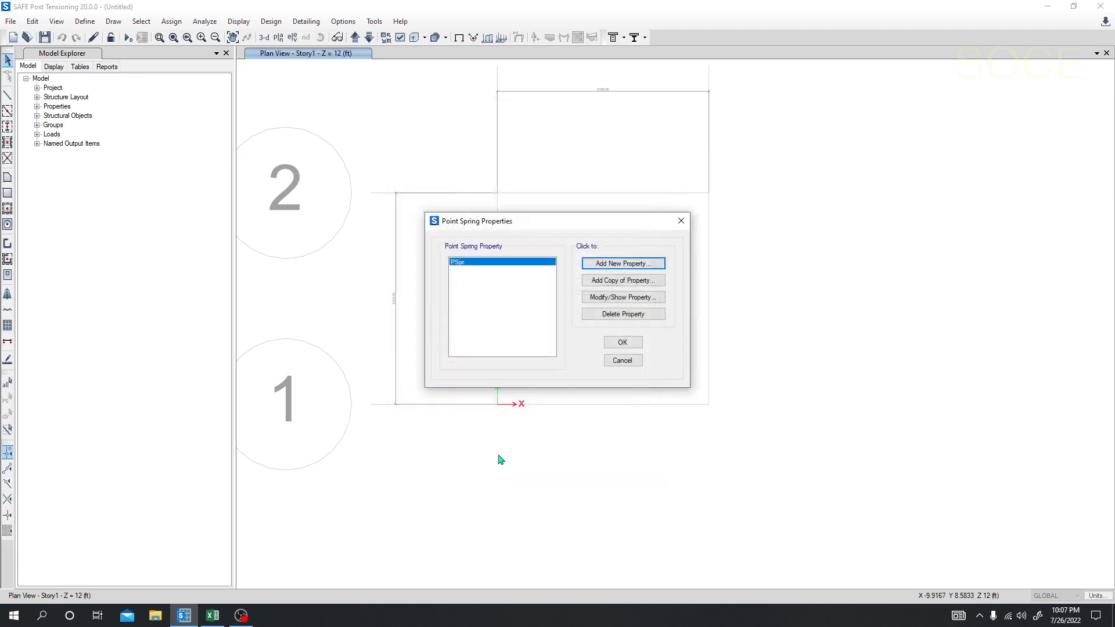
pyautogui.click(622, 344)
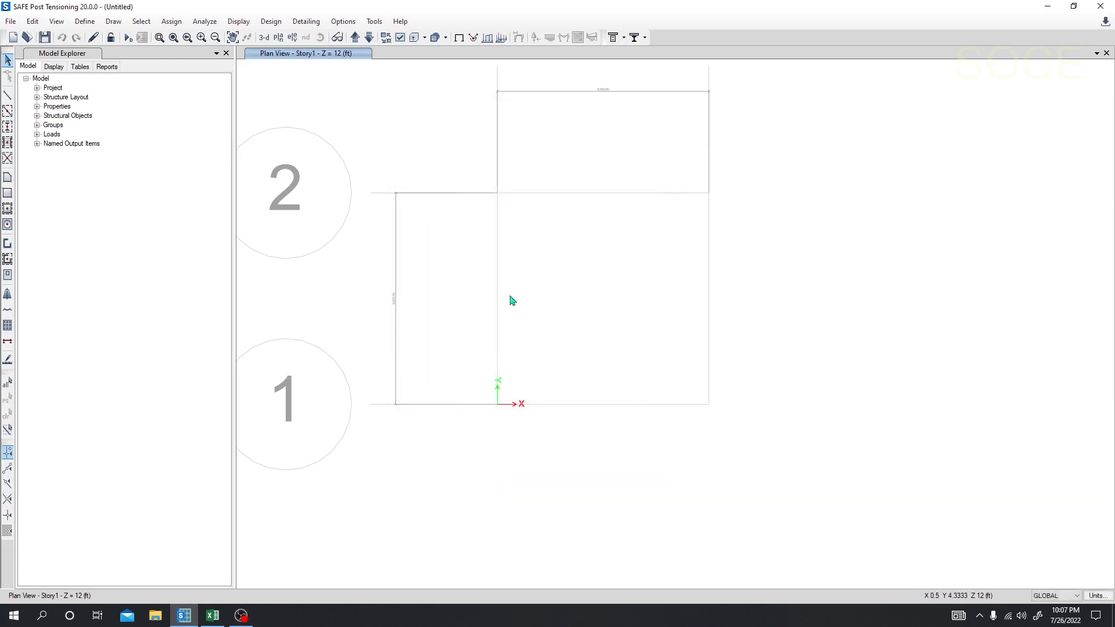
# Step: Review the Dead and Live load patterns with their types and self-weight multipliers
pyautogui.click(85, 23)
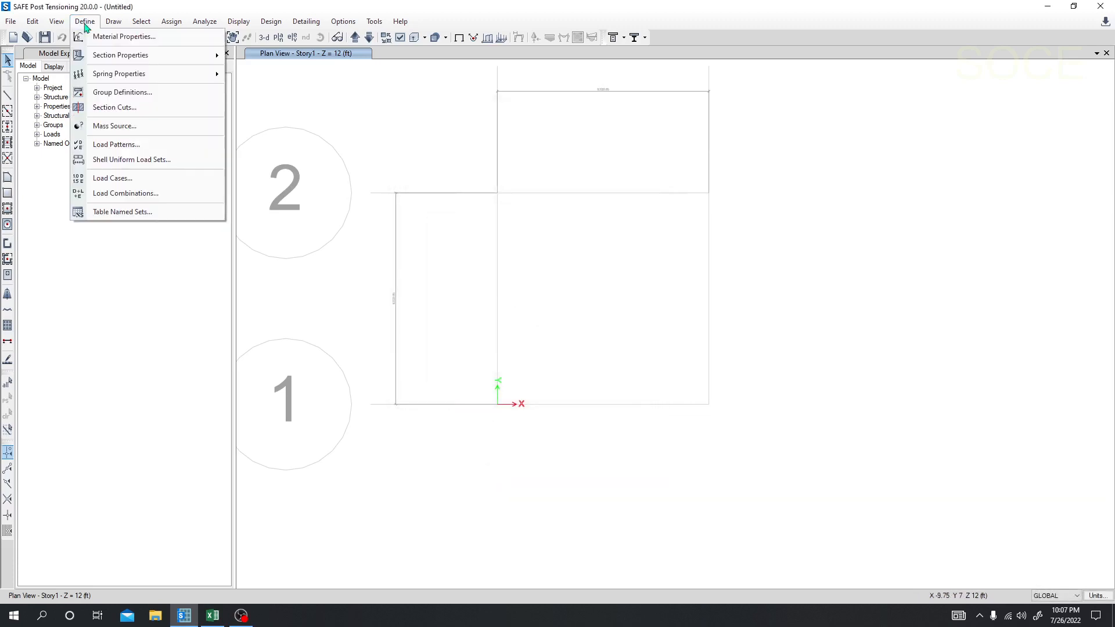
pyautogui.click(115, 145)
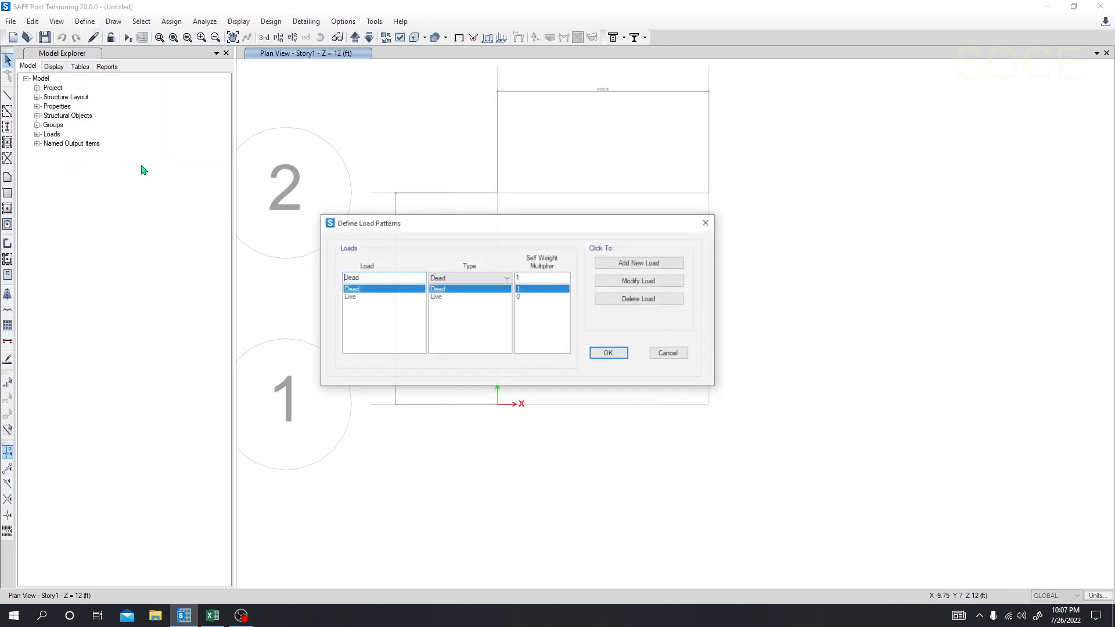
pyautogui.click(360, 297)
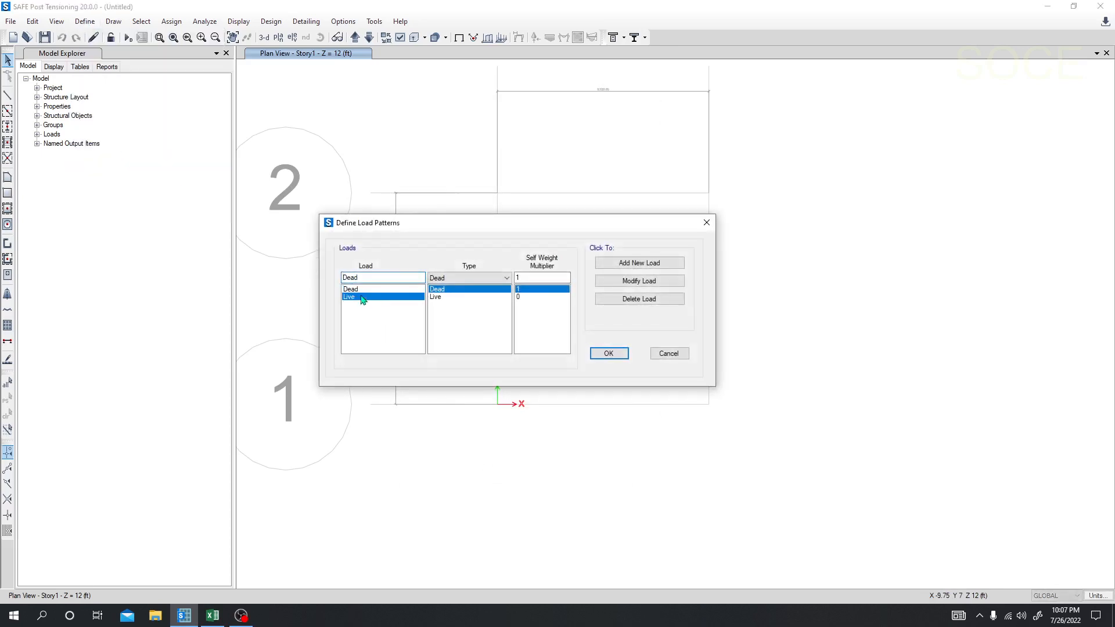
pyautogui.click(361, 289)
pyautogui.click(361, 298)
pyautogui.click(361, 289)
pyautogui.click(361, 296)
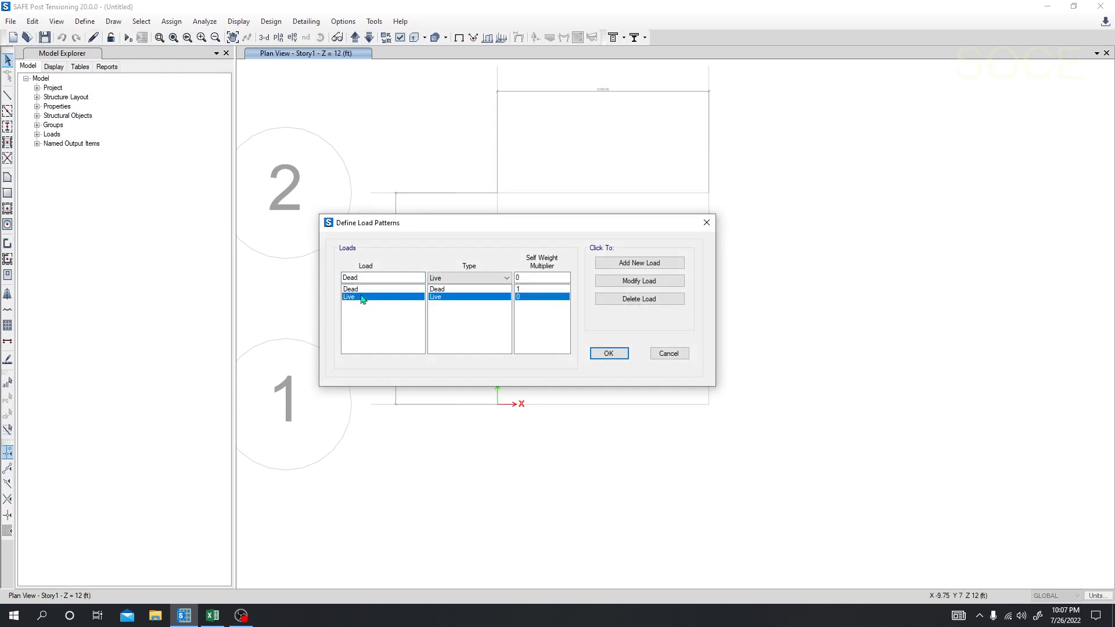
pyautogui.click(361, 289)
pyautogui.click(362, 297)
pyautogui.click(362, 290)
pyautogui.click(361, 297)
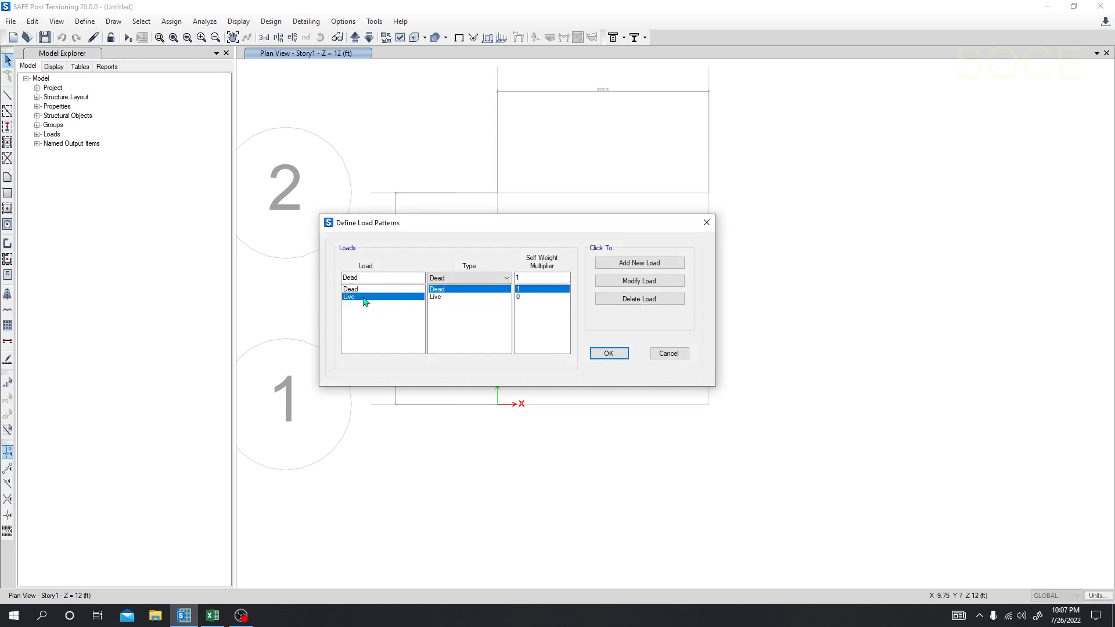
pyautogui.moveTo(436, 220); pyautogui.dragTo(395, 221)
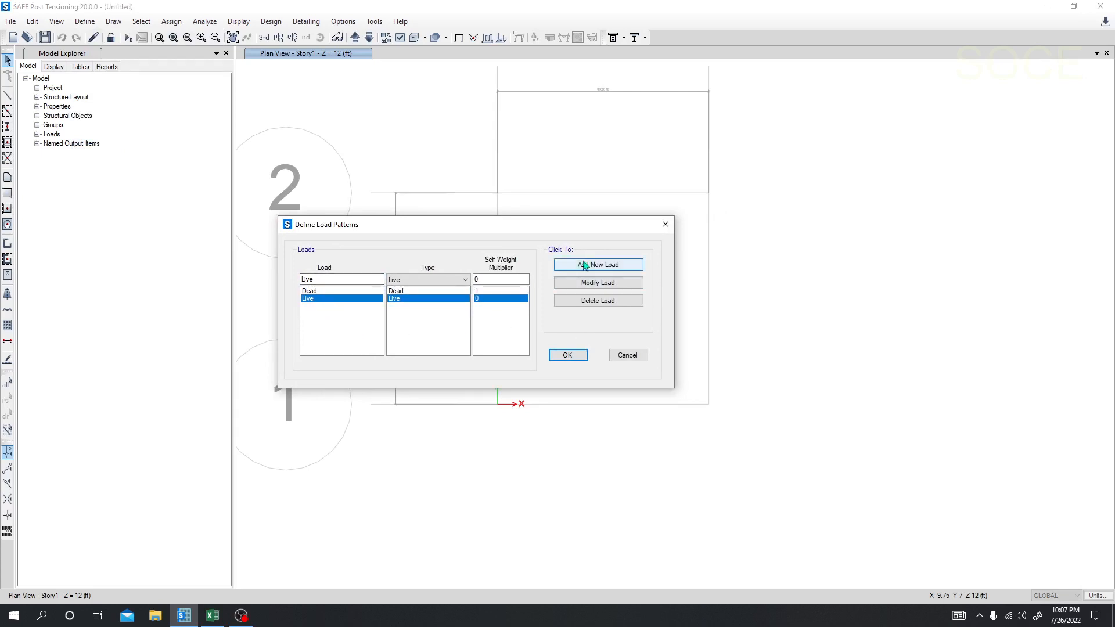
pyautogui.click(562, 355)
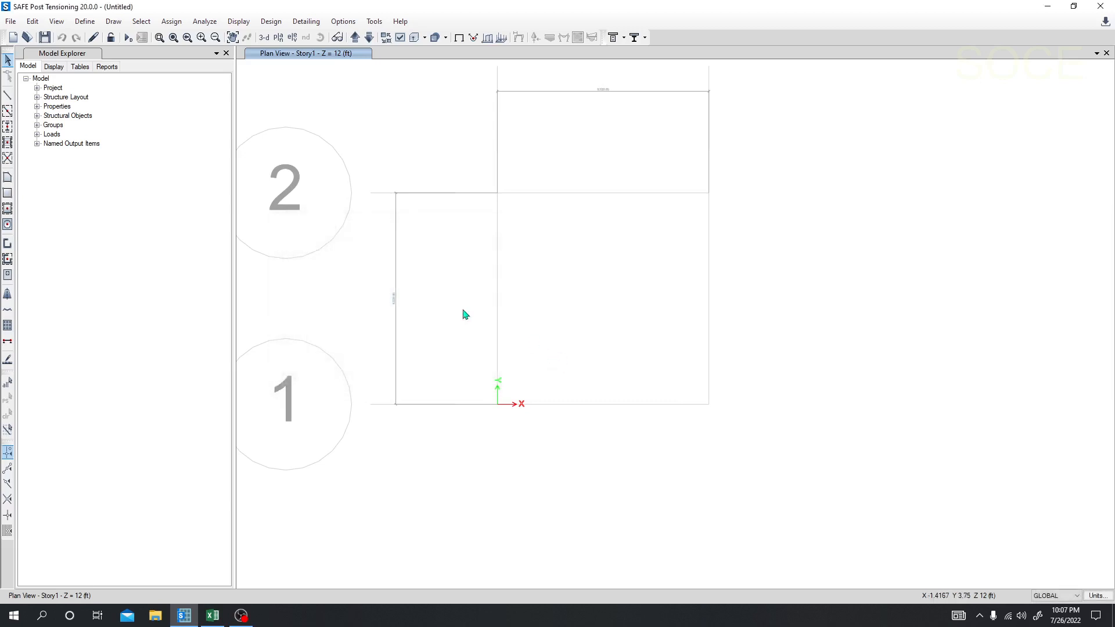
# Step: Add a Linear Add load combination named Comb1 with Dead and Live at scale factor 1, and save the combinations
pyautogui.click(85, 21)
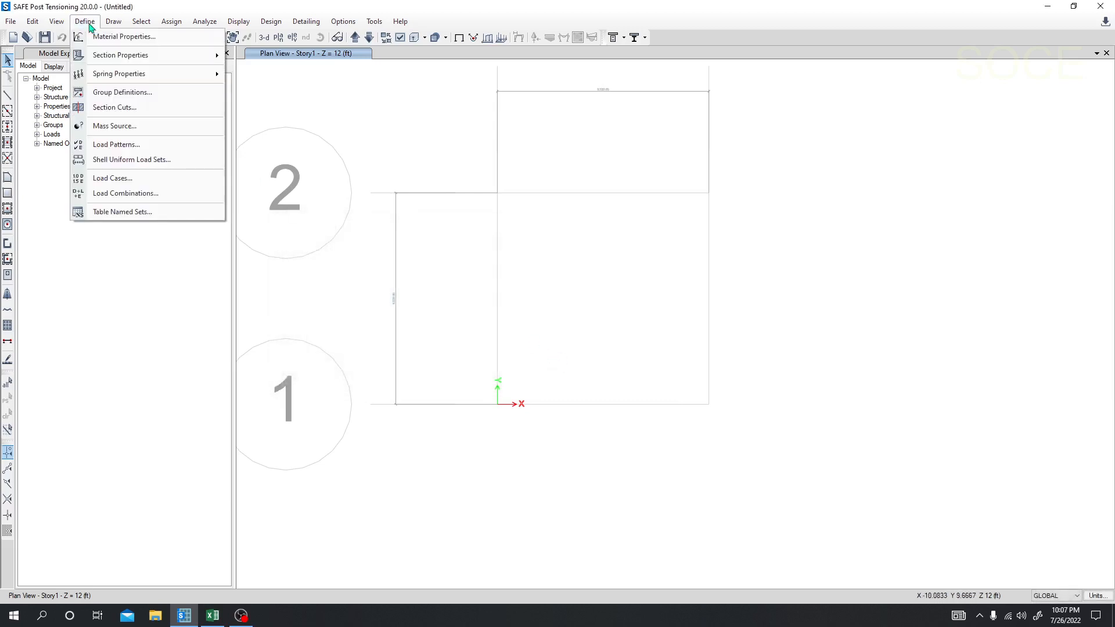
pyautogui.click(122, 193)
pyautogui.click(615, 257)
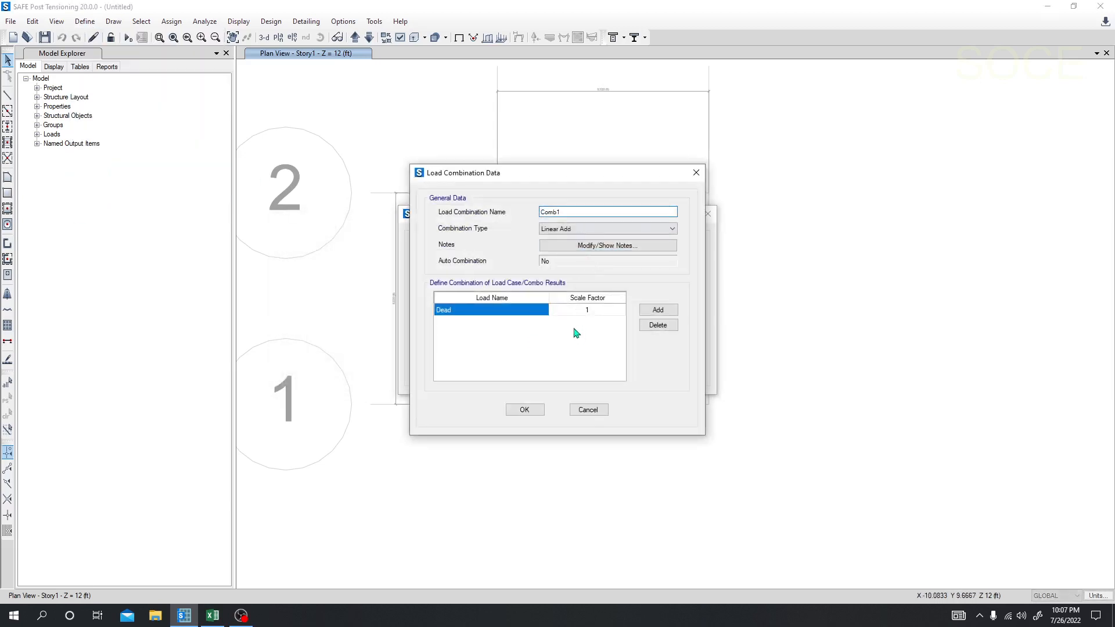
pyautogui.click(658, 310)
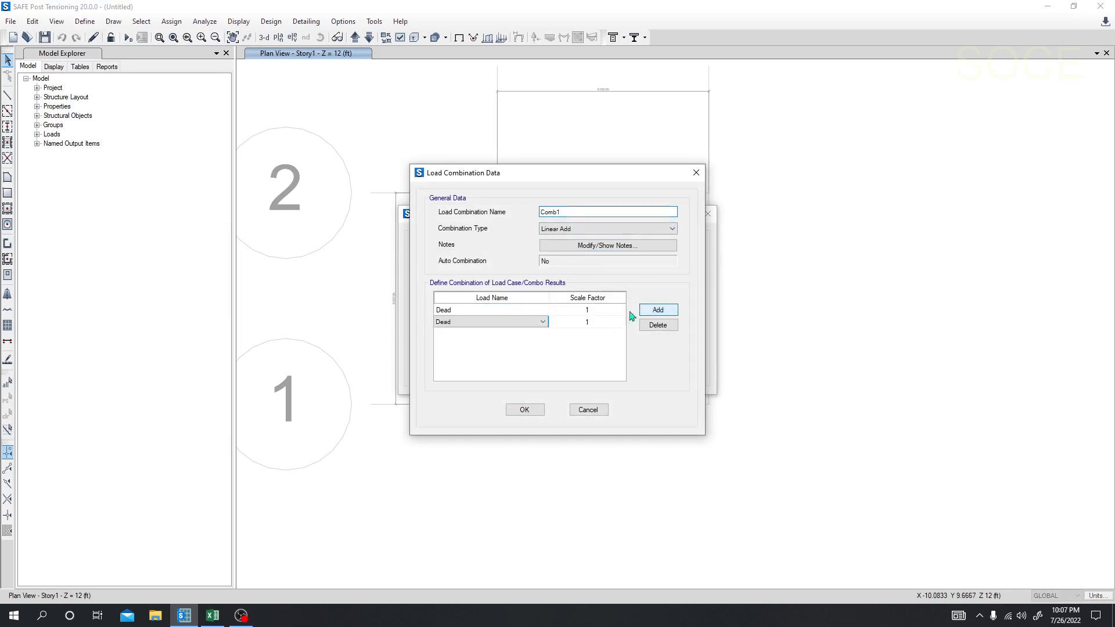
pyautogui.click(530, 323)
pyautogui.click(478, 342)
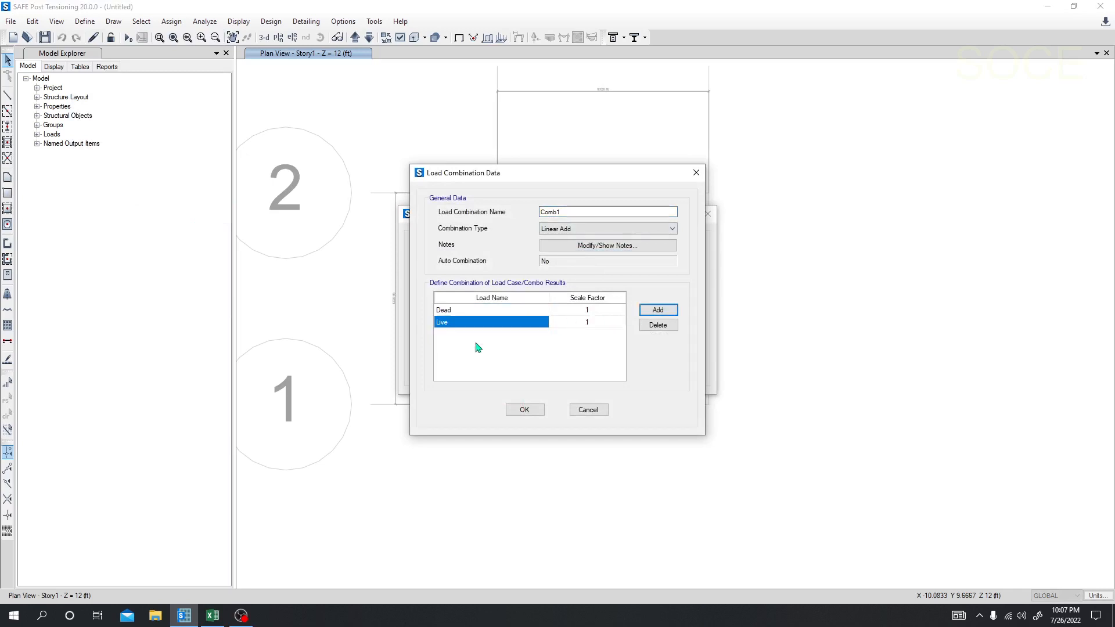
pyautogui.click(524, 410)
pyautogui.click(602, 373)
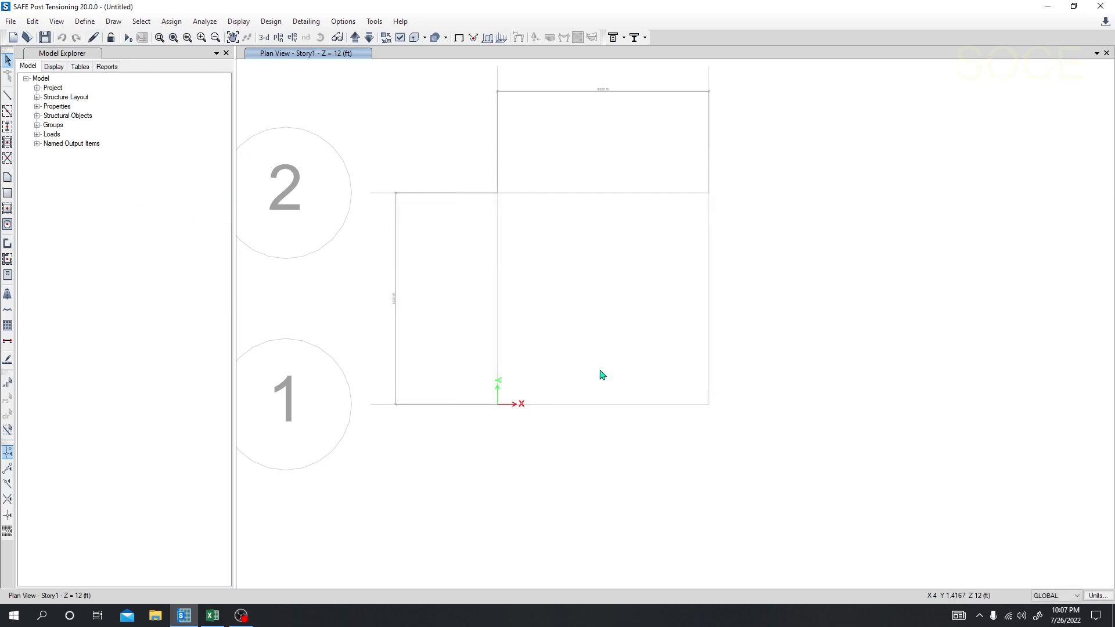
pyautogui.click(85, 23)
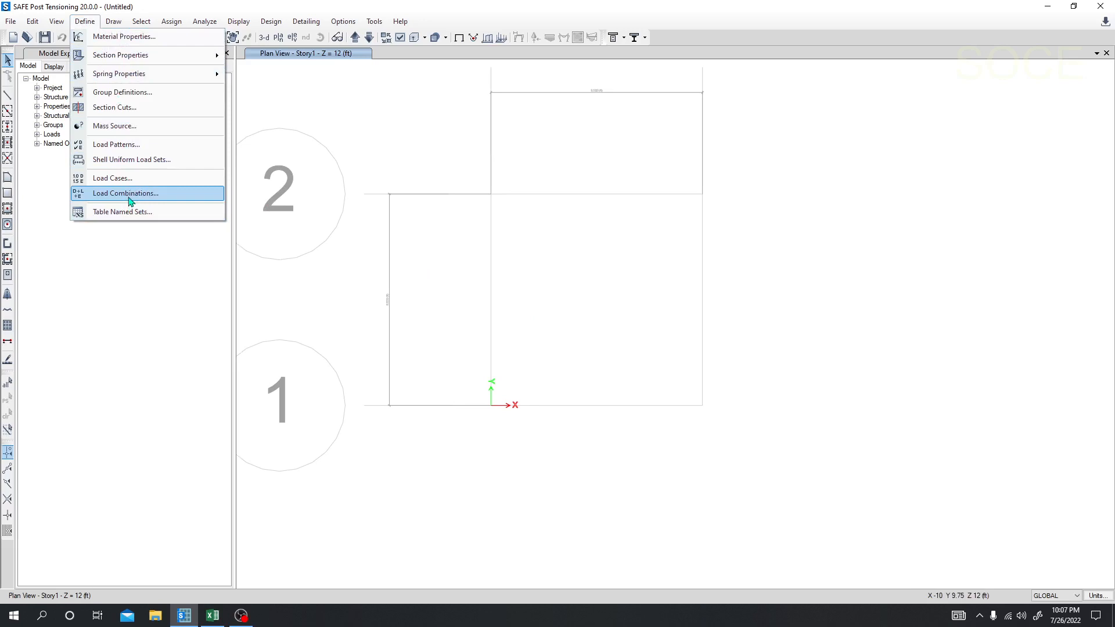
pyautogui.click(270, 7)
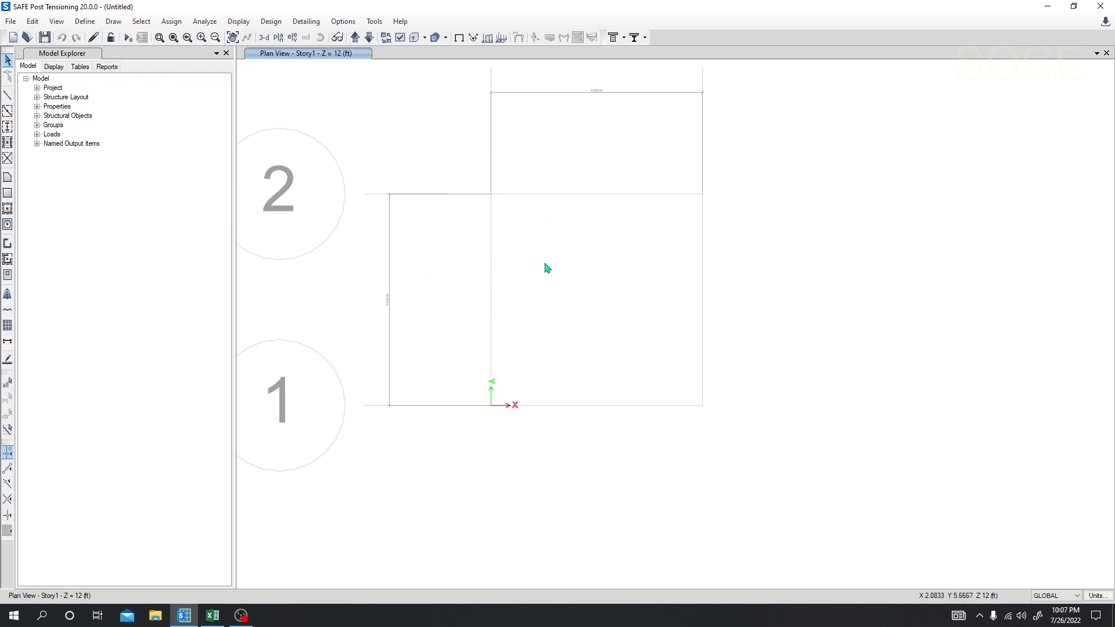
pyautogui.moveTo(545, 264); pyautogui.dragTo(534, 264, button='middle')
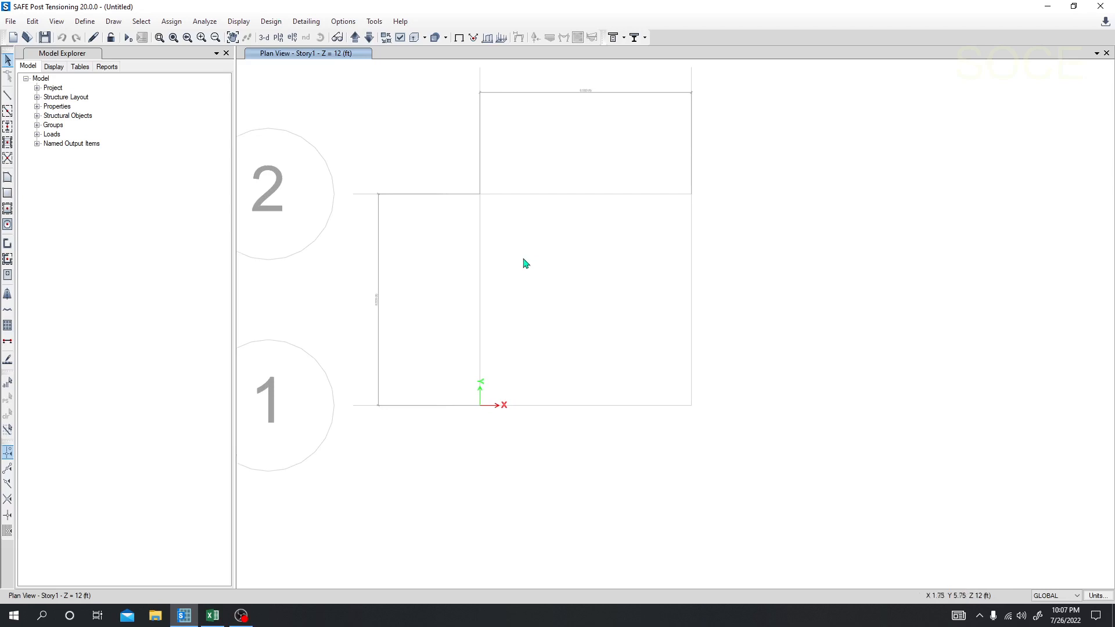
# Step: Draw a rectangular slab with the Pile Cap property over the full grid bay between its opposite corners
pyautogui.click(7, 194)
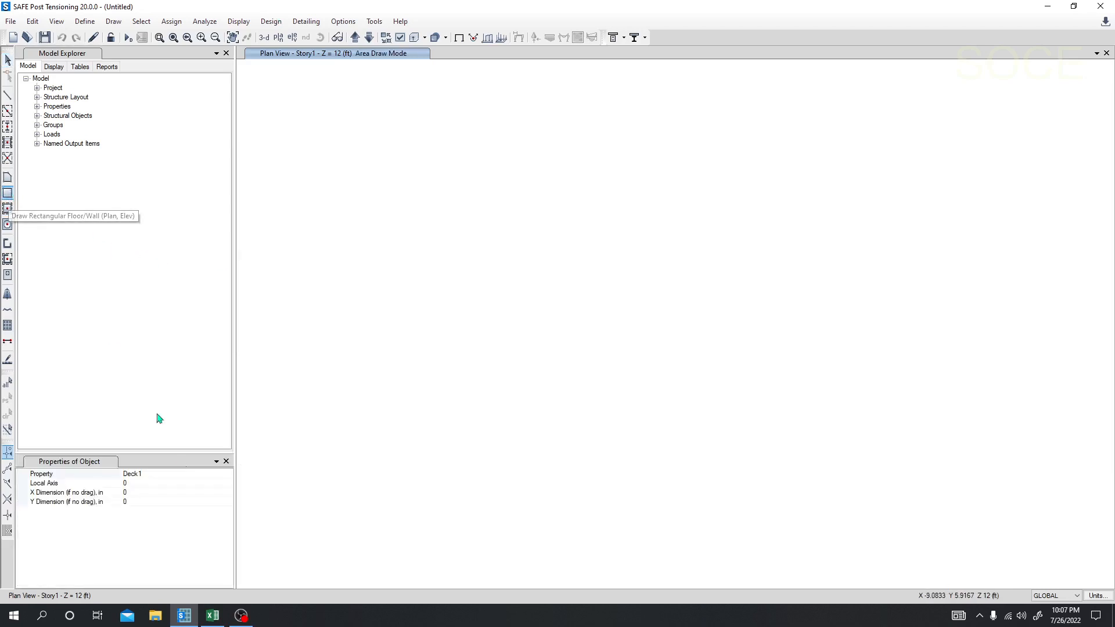
pyautogui.click(227, 475)
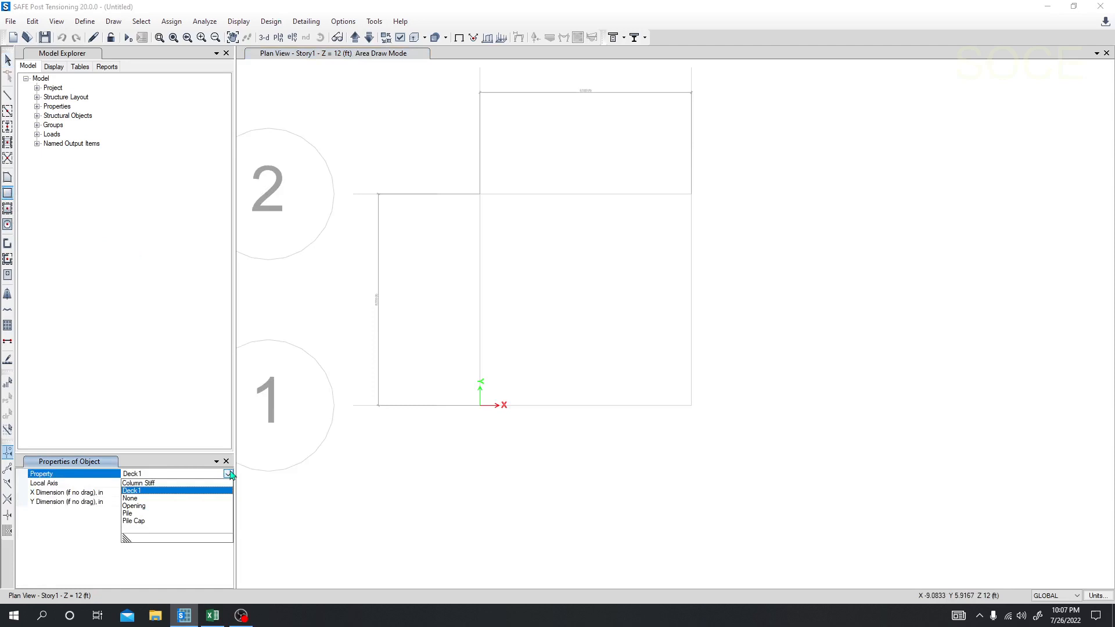
pyautogui.click(155, 523)
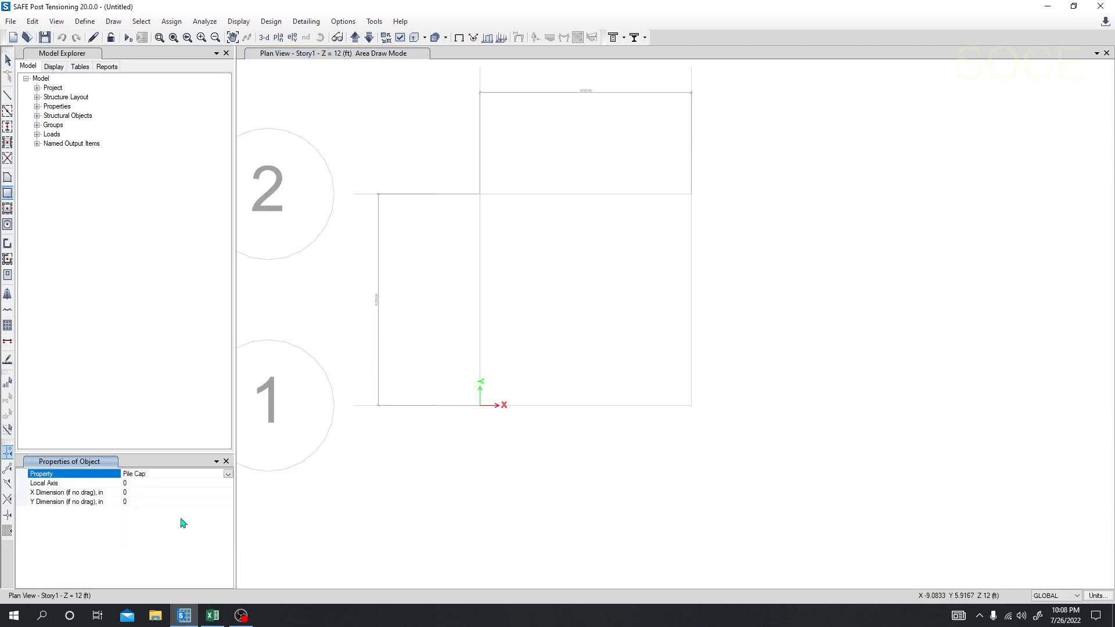
pyautogui.moveTo(480, 196); pyautogui.dragTo(692, 407)
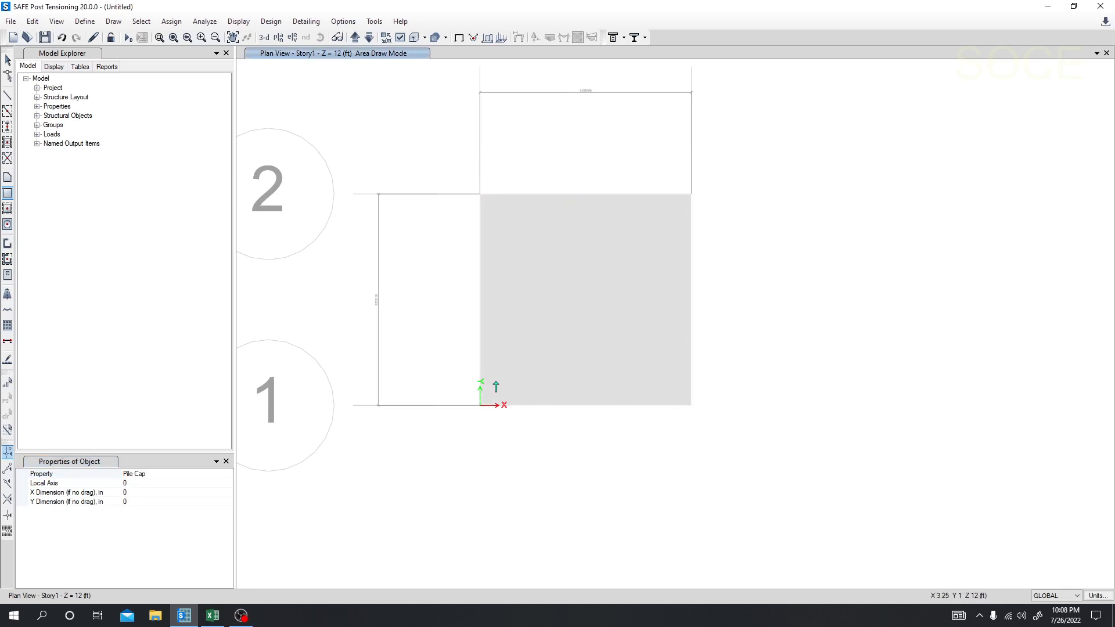
pyautogui.moveTo(396, 363); pyautogui.dragTo(398, 377, button='middle')
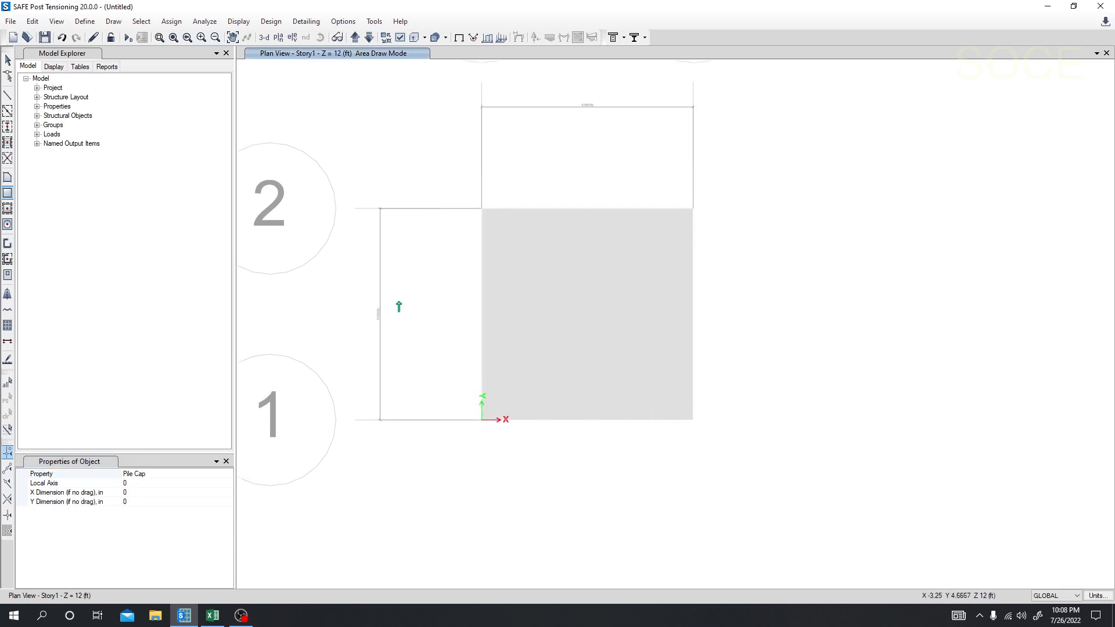
pyautogui.press('Escape')
# Step: Switch to the Excel calculation sheet and look up the pile spacing and edge spacing in the Pile Arrangement section
pyautogui.click(212, 622)
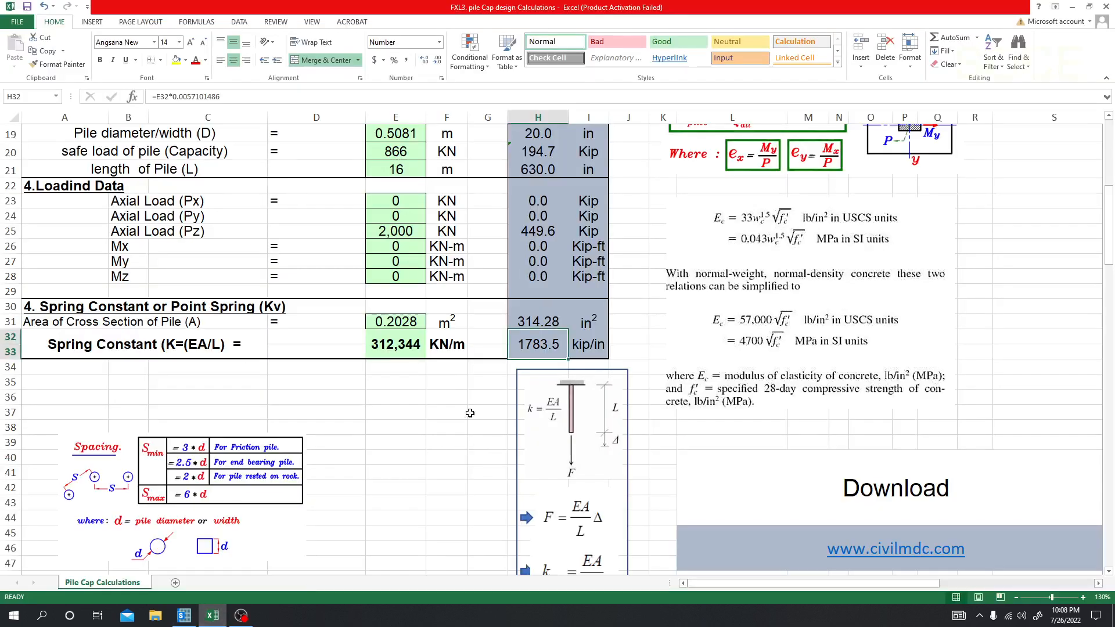
pyautogui.scroll(5, 541, 373)
pyautogui.scroll(1, 802, 368)
pyautogui.hscroll(3, 935, 566)
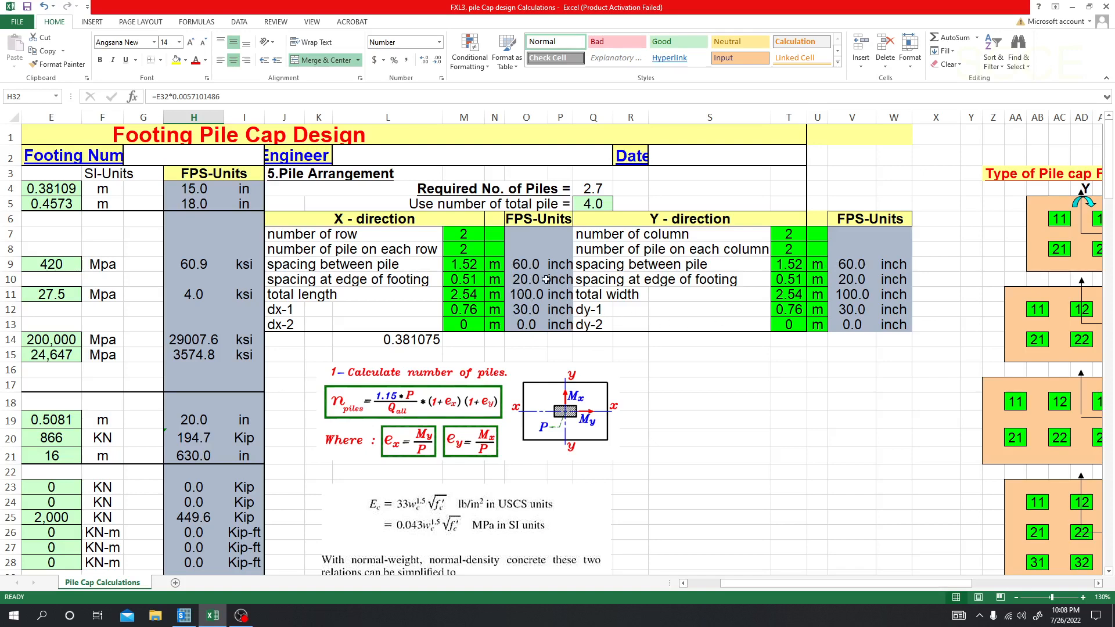
# Step: Switch back to SAFE and draw a joint offset 20 in in X and 20 in in Y from grid point A 1
pyautogui.click(184, 616)
pyautogui.click(114, 21)
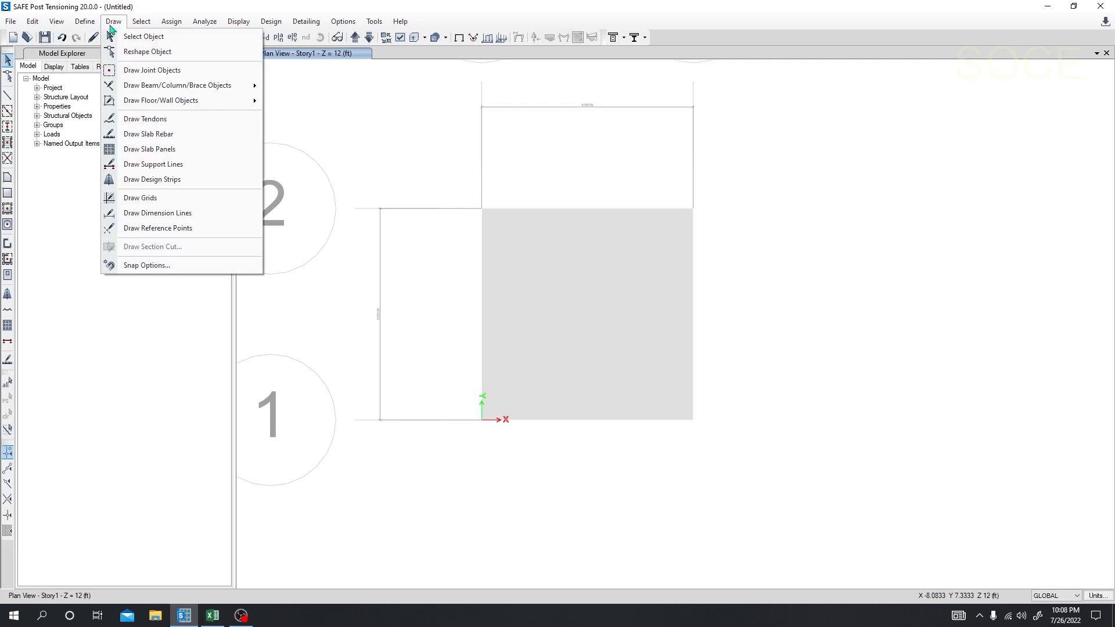
pyautogui.click(146, 72)
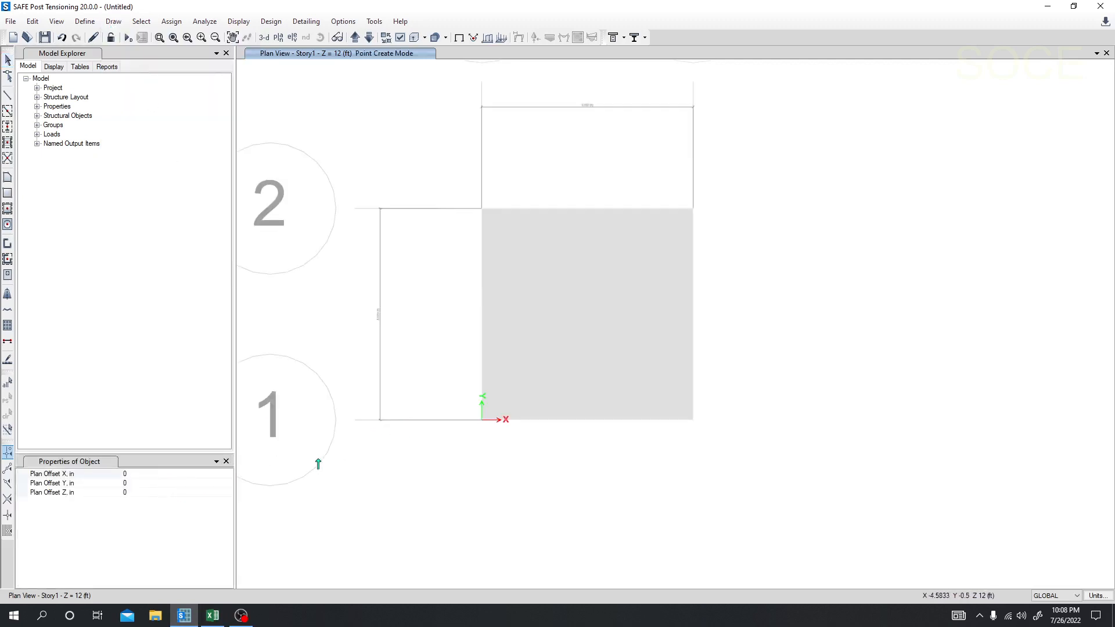
pyautogui.click(149, 474)
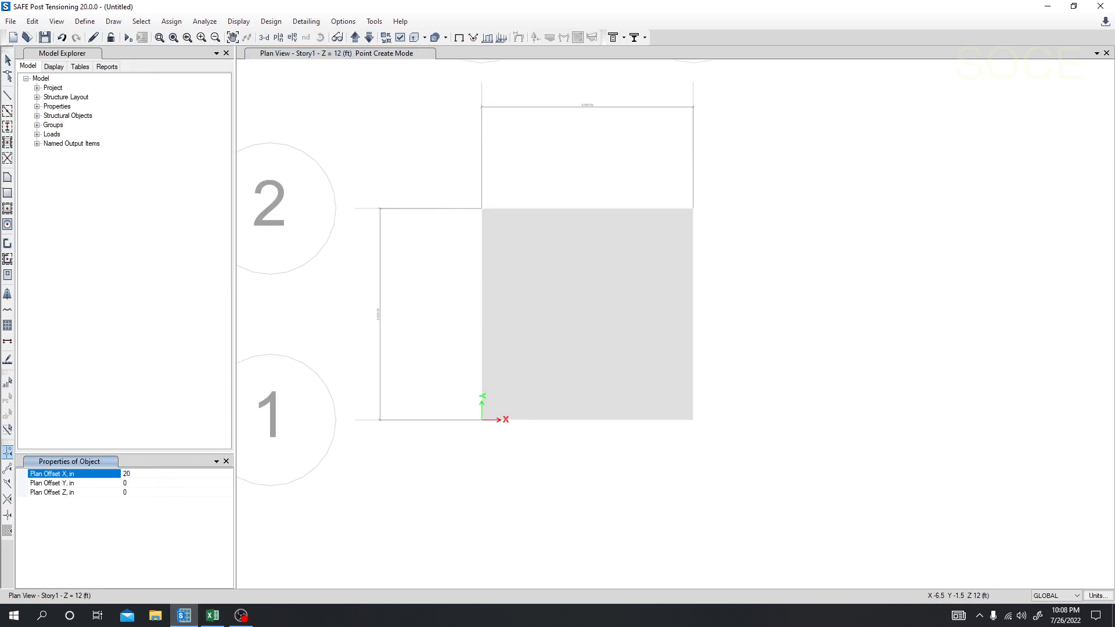
pyautogui.click(133, 482)
pyautogui.write('20')
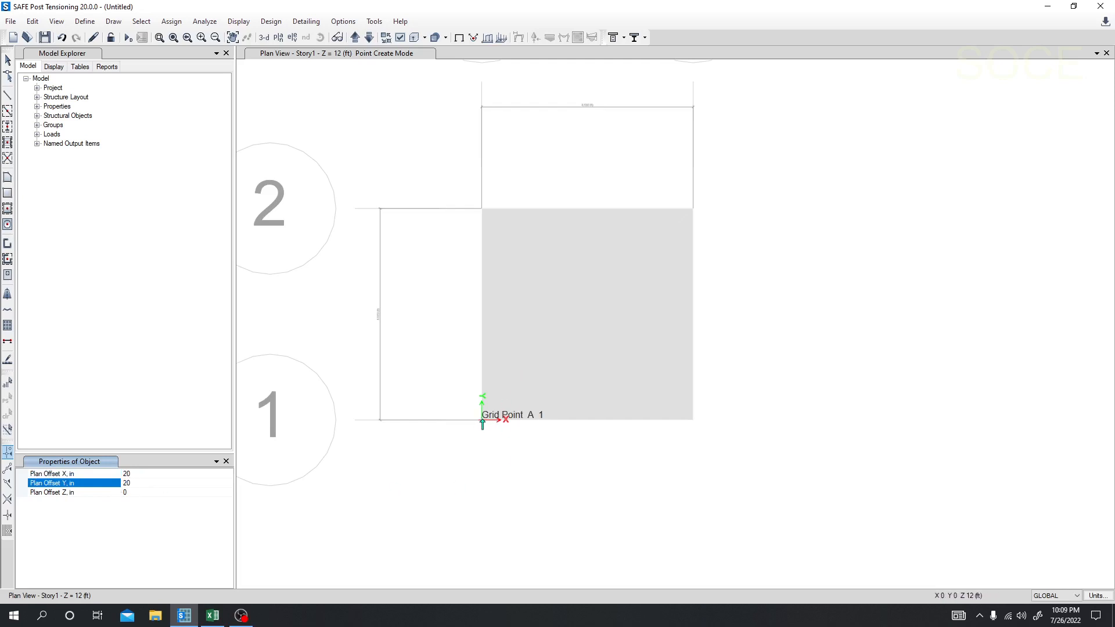
pyautogui.click(482, 422)
# Step: Draw joints from the pile cap's lower-right and upper-right corners with X, Y offsets of -20, 20 in and -20, -20 in
pyautogui.click(133, 474)
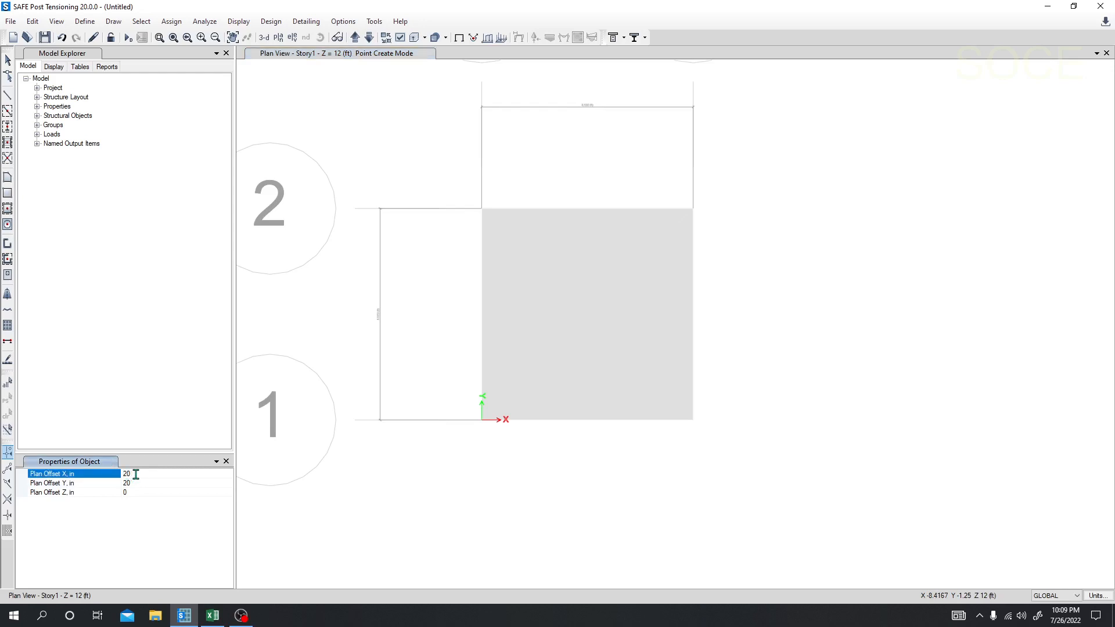
pyautogui.write('-')
pyautogui.click(692, 421)
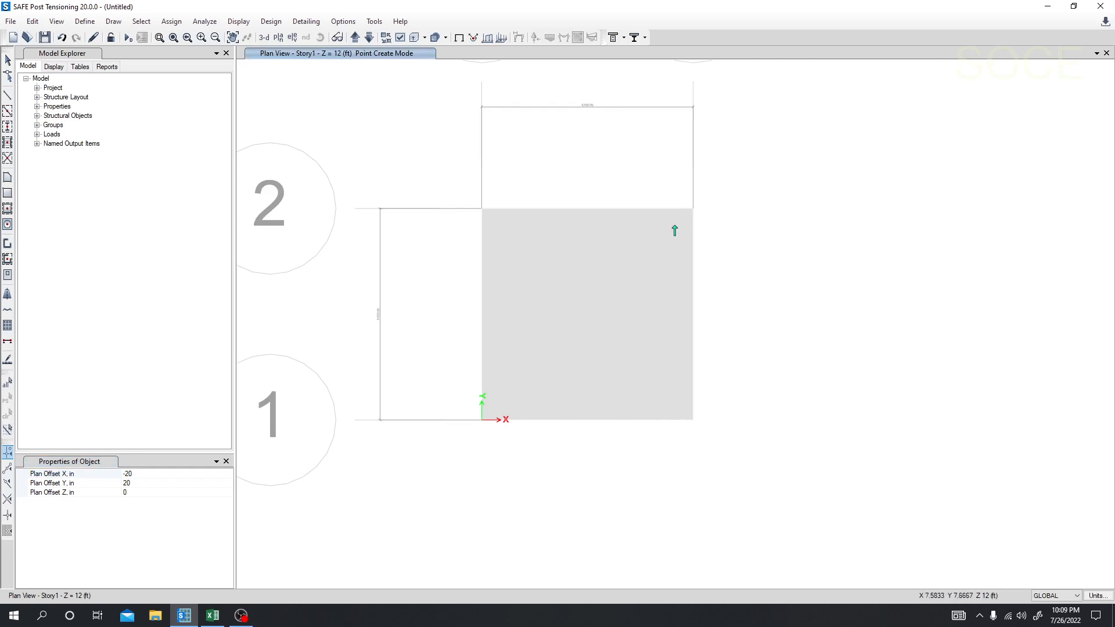
pyautogui.click(123, 484)
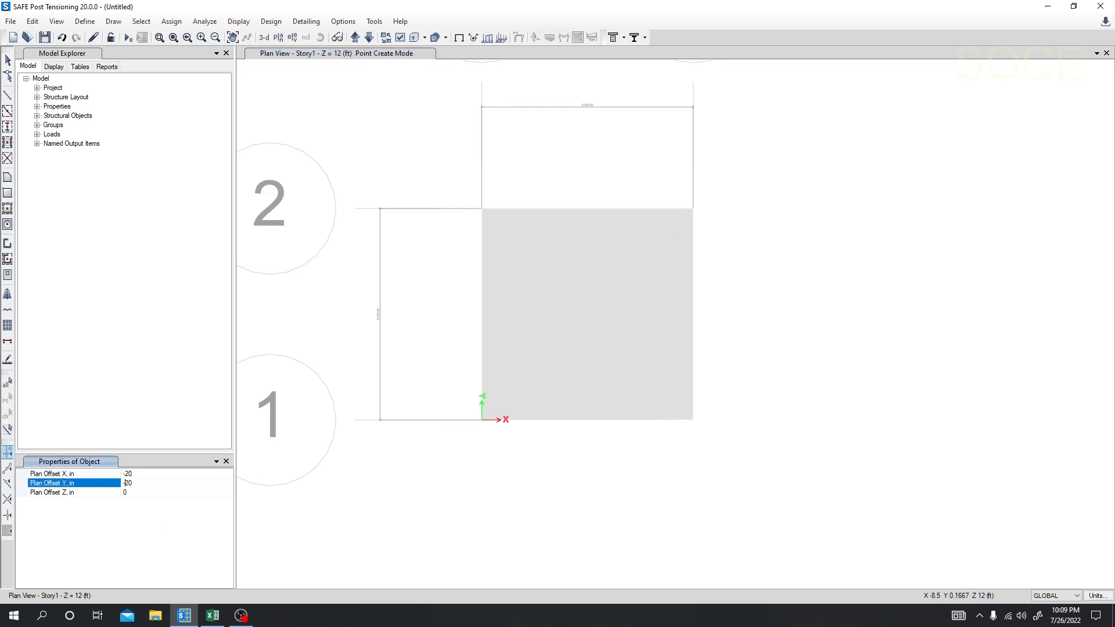
pyautogui.click(693, 209)
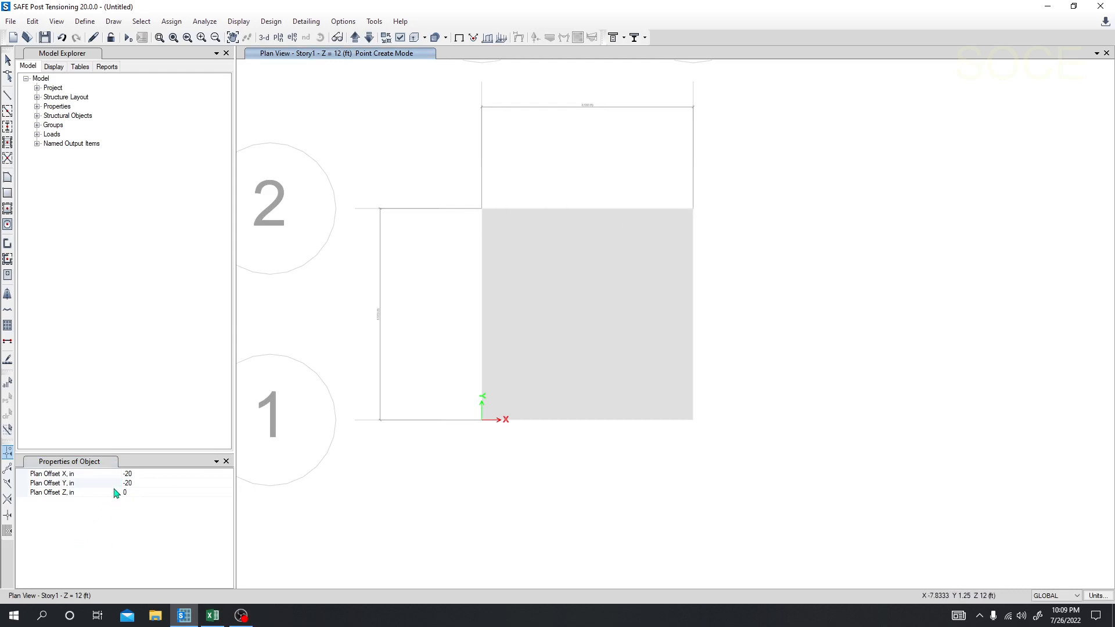
# Step: Draw a joint offset 20 in in X and -20 in in Y from the pile cap's upper-left corner and refresh the window
pyautogui.click(127, 474)
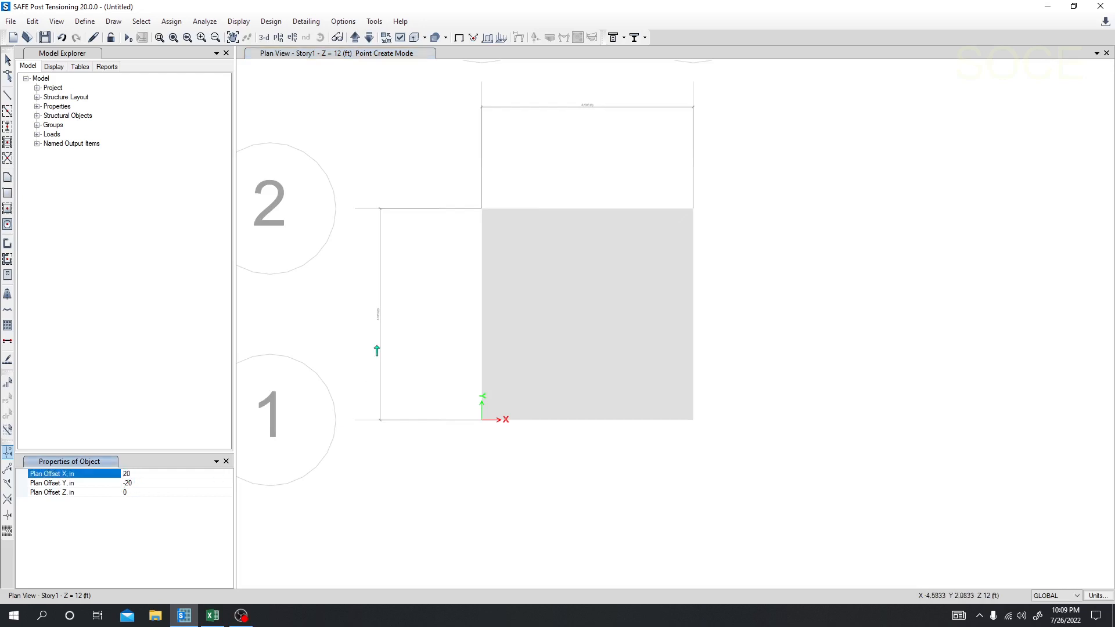
pyautogui.click(482, 213)
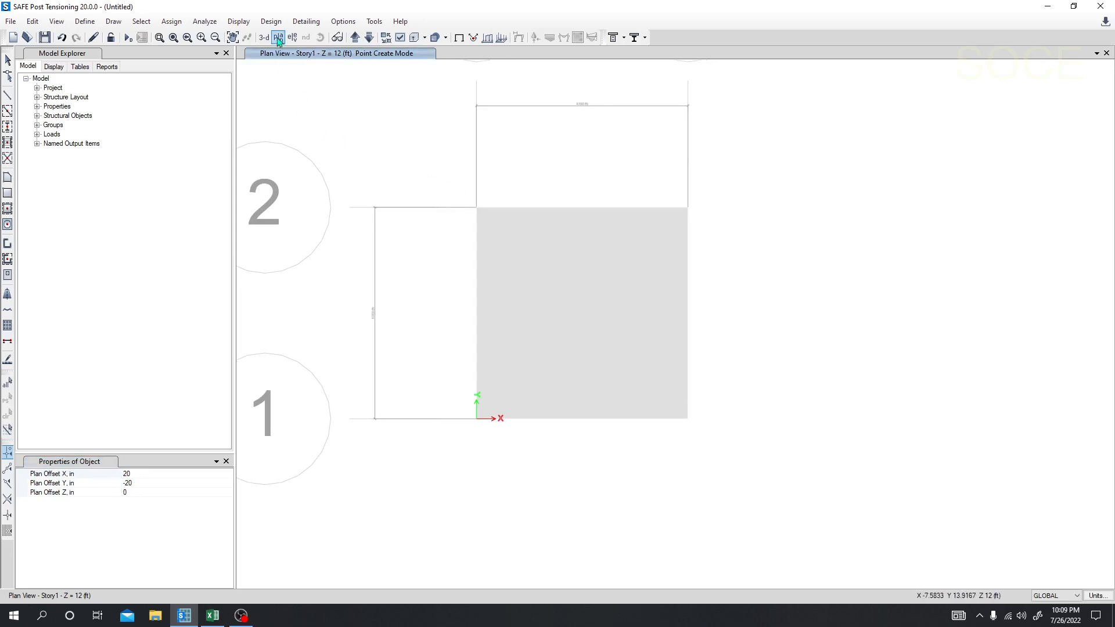
pyautogui.click(56, 22)
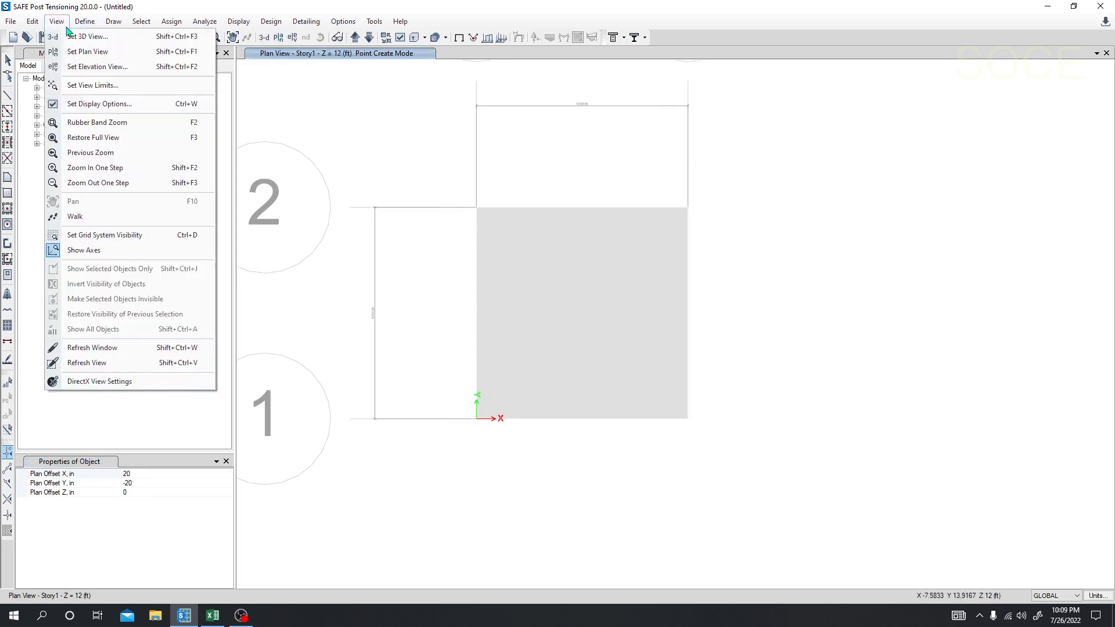
pyautogui.click(91, 350)
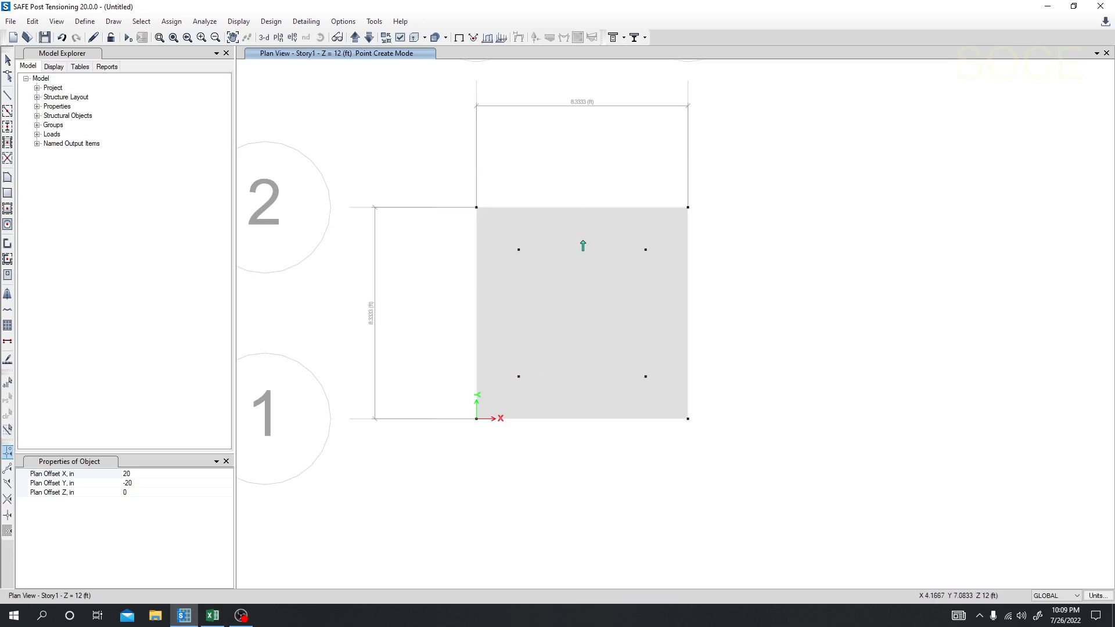
# Step: Reset the joint's plan offsets in X and Y to 0 in
pyautogui.click(158, 483)
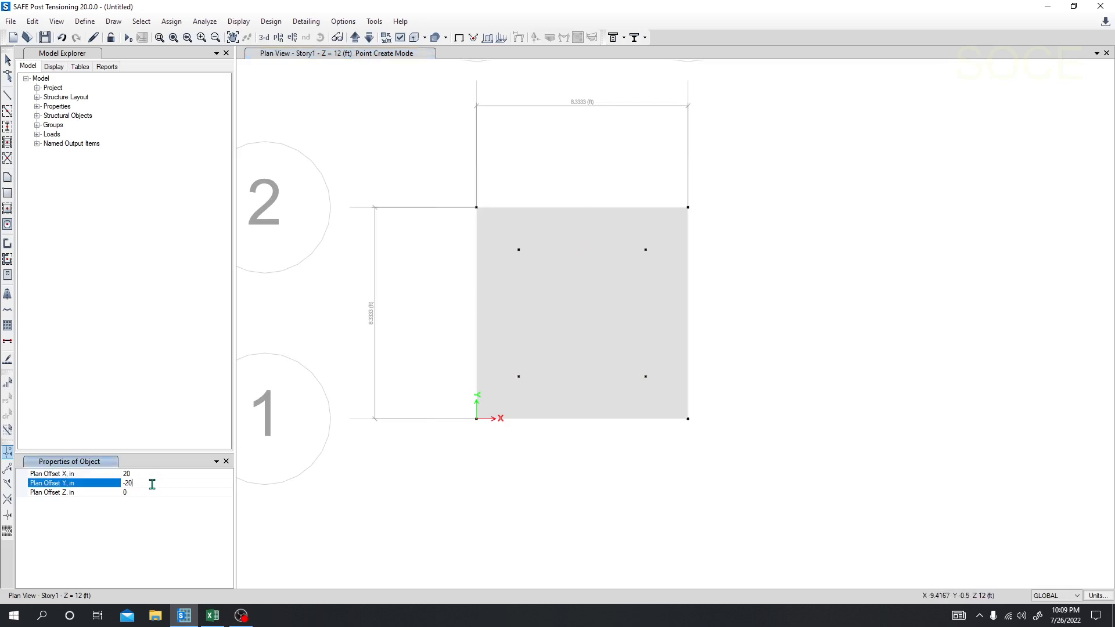
pyautogui.click(120, 484)
pyautogui.click(141, 474)
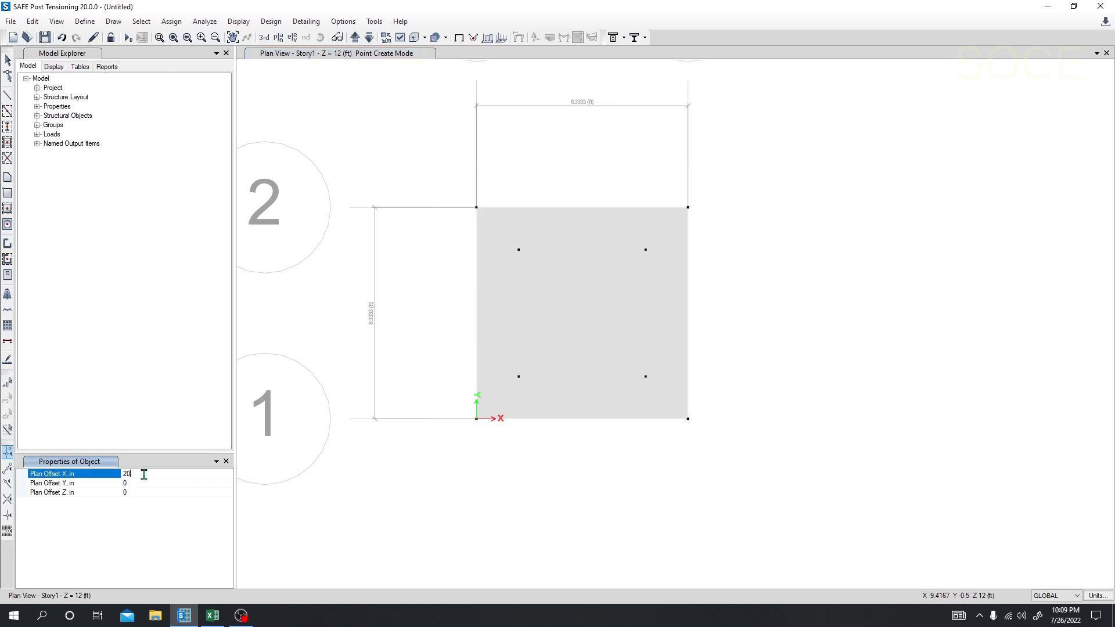
pyautogui.moveTo(150, 474); pyautogui.dragTo(127, 475)
pyautogui.press('BackSpace')
pyautogui.click(137, 490)
pyautogui.click(137, 483)
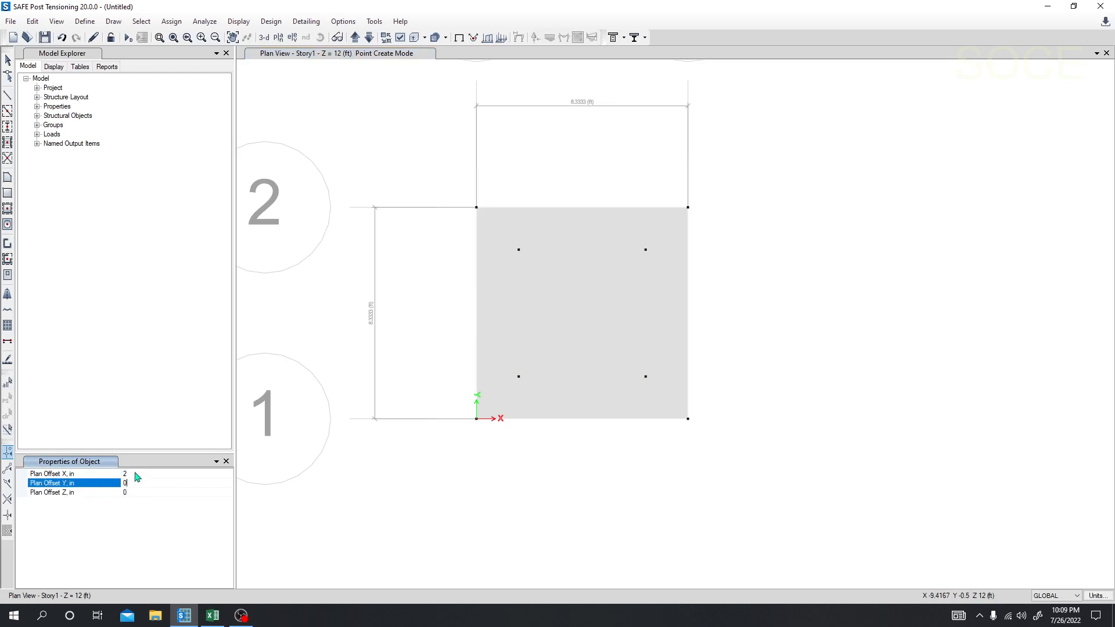
pyautogui.click(135, 473)
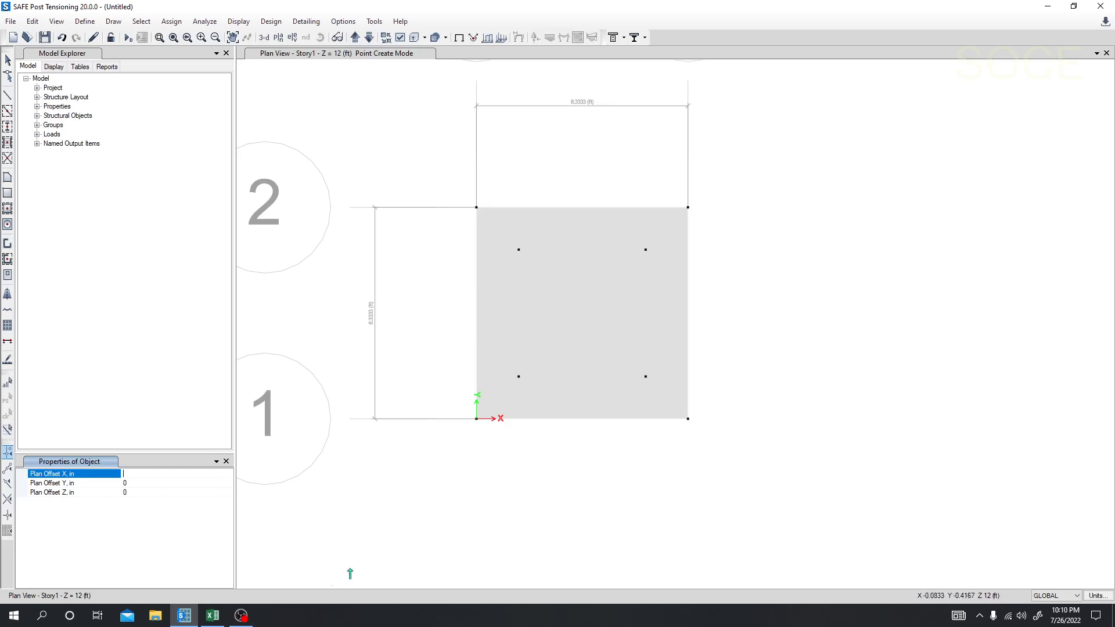
# Step: Look up dx-1 and dy-1 in the Excel sheet, return to SAFE and draw a joint offset 30, 30 in from the lower-left pile joint
pyautogui.click(213, 616)
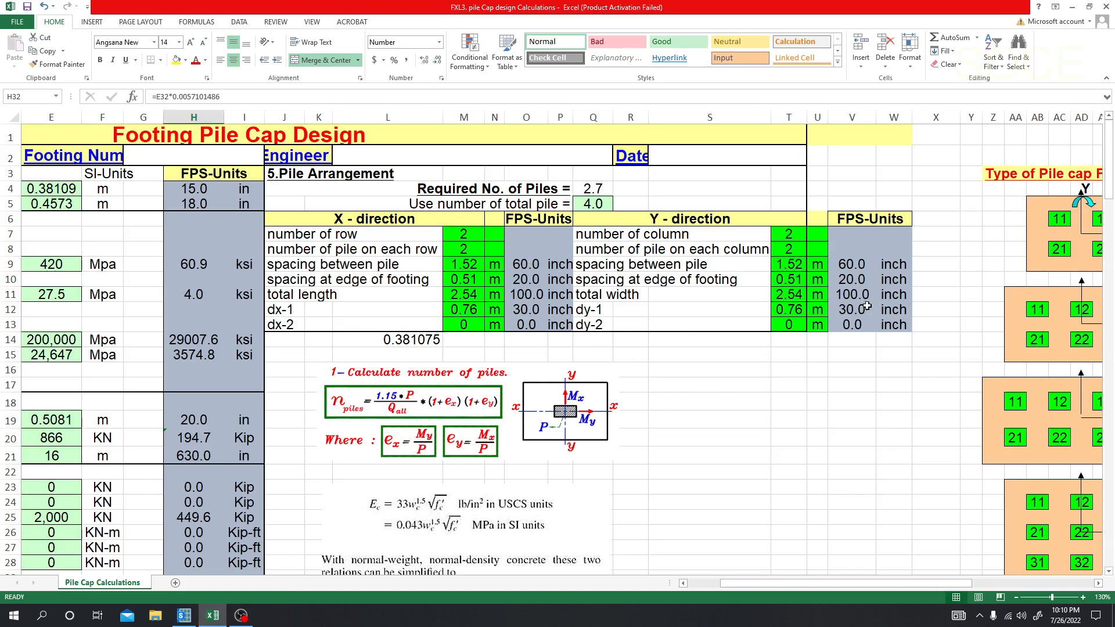
pyautogui.click(184, 616)
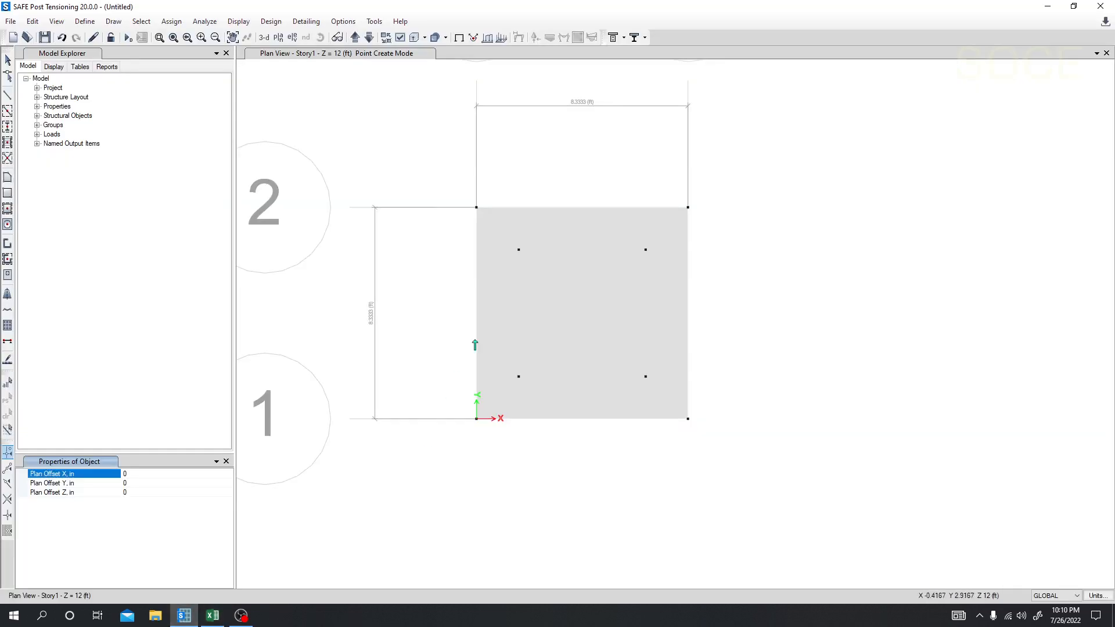
pyautogui.click(142, 473)
pyautogui.click(133, 486)
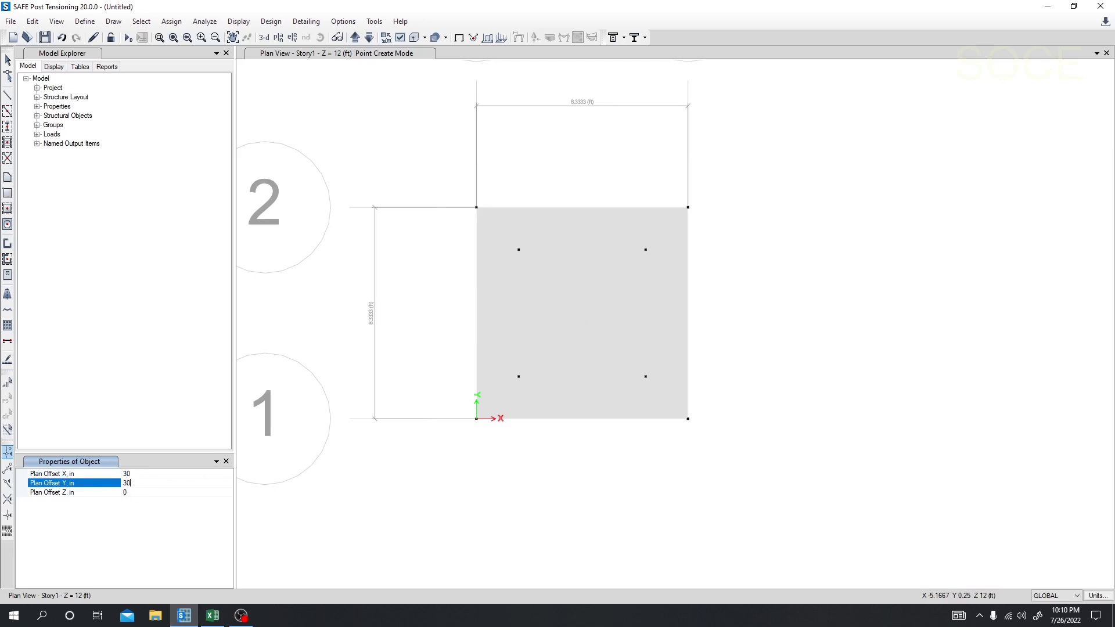
pyautogui.click(516, 377)
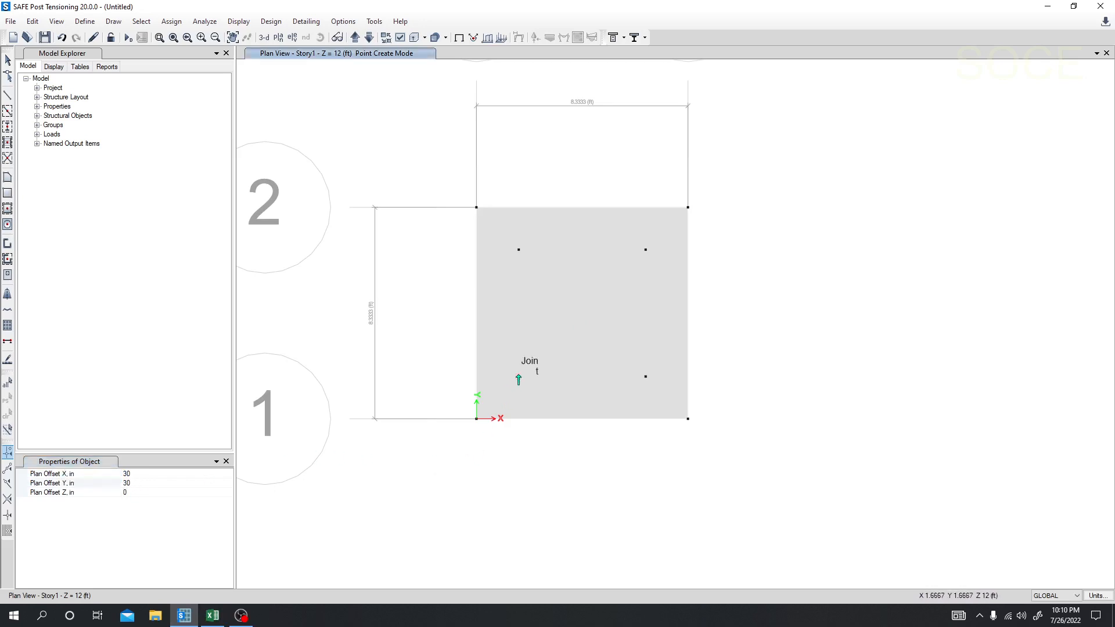
pyautogui.click(278, 38)
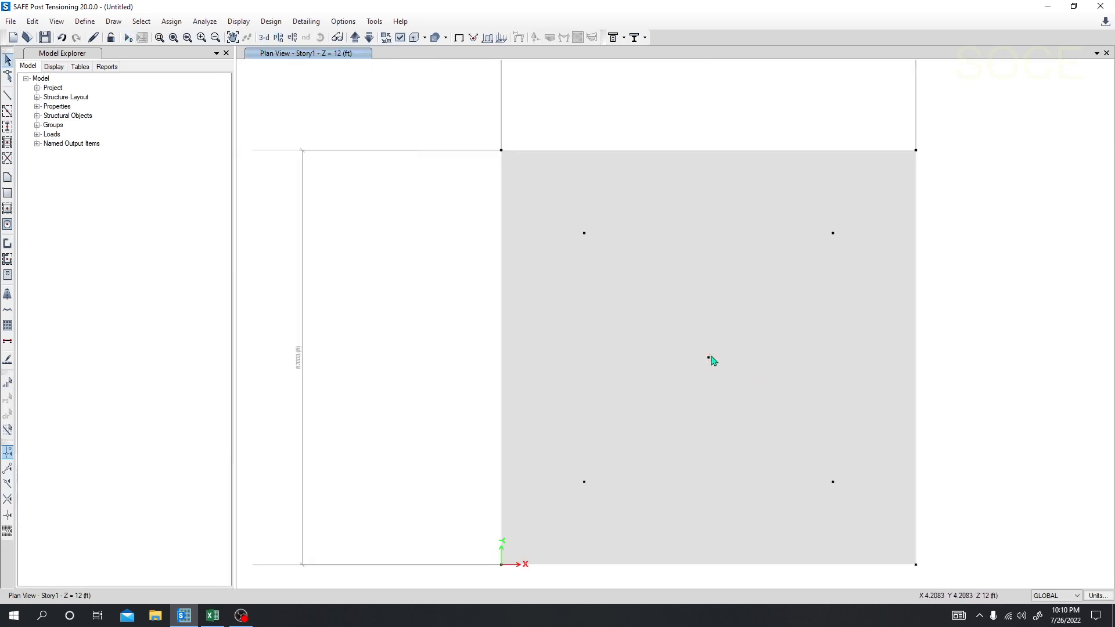
# Step: Quick-draw circular areas with the Pile property and a 20 in diameter around the four pile joints
pyautogui.scroll(-1, 708, 357)
pyautogui.scroll(-3, 688, 357)
pyautogui.moveTo(467, 354); pyautogui.dragTo(325, 335, button='middle')
pyautogui.scroll(2, 551, 359)
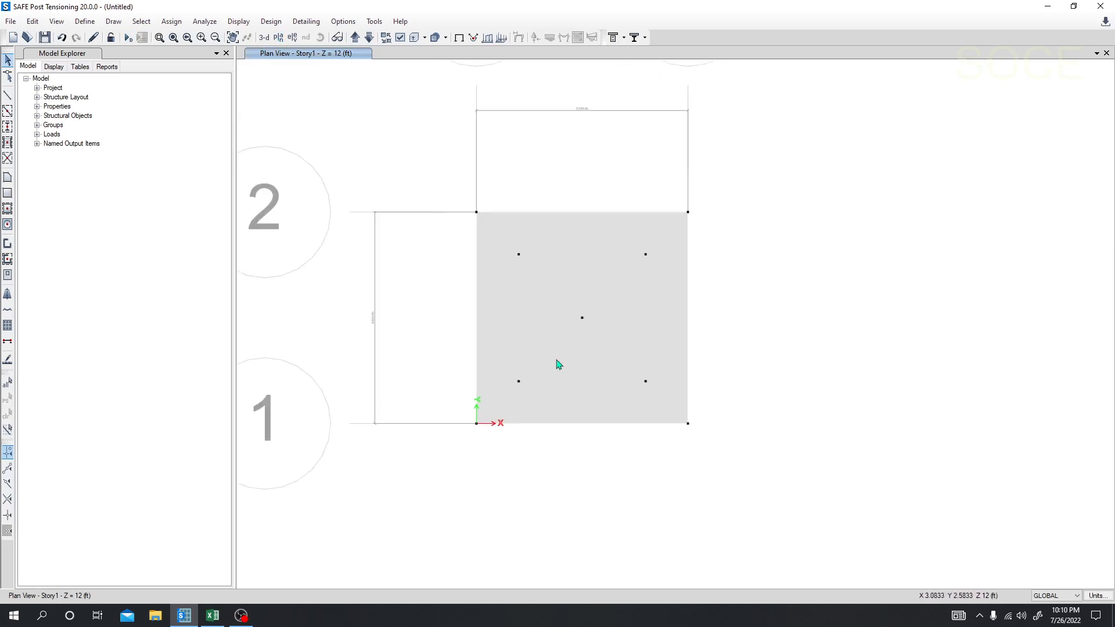
pyautogui.moveTo(431, 363); pyautogui.dragTo(394, 362, button='middle')
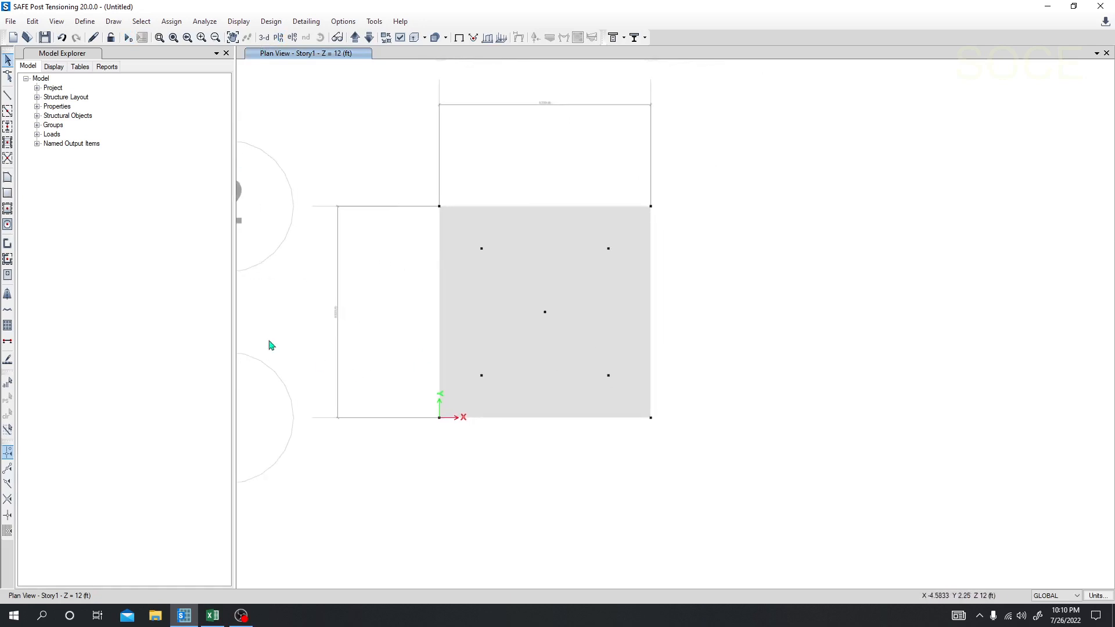
pyautogui.click(8, 224)
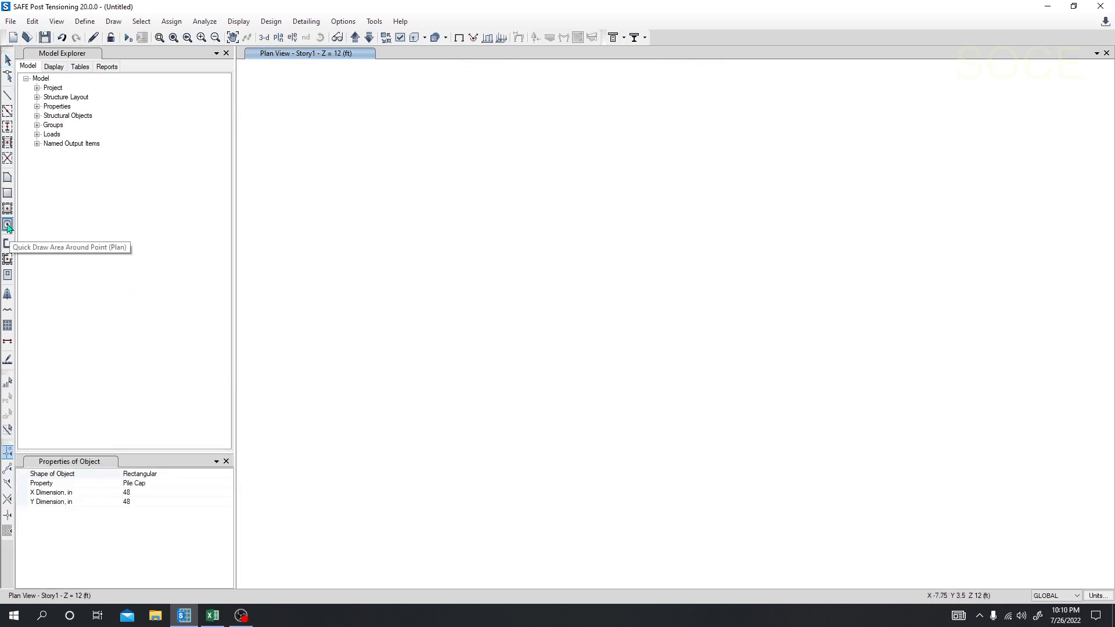
pyautogui.click(227, 483)
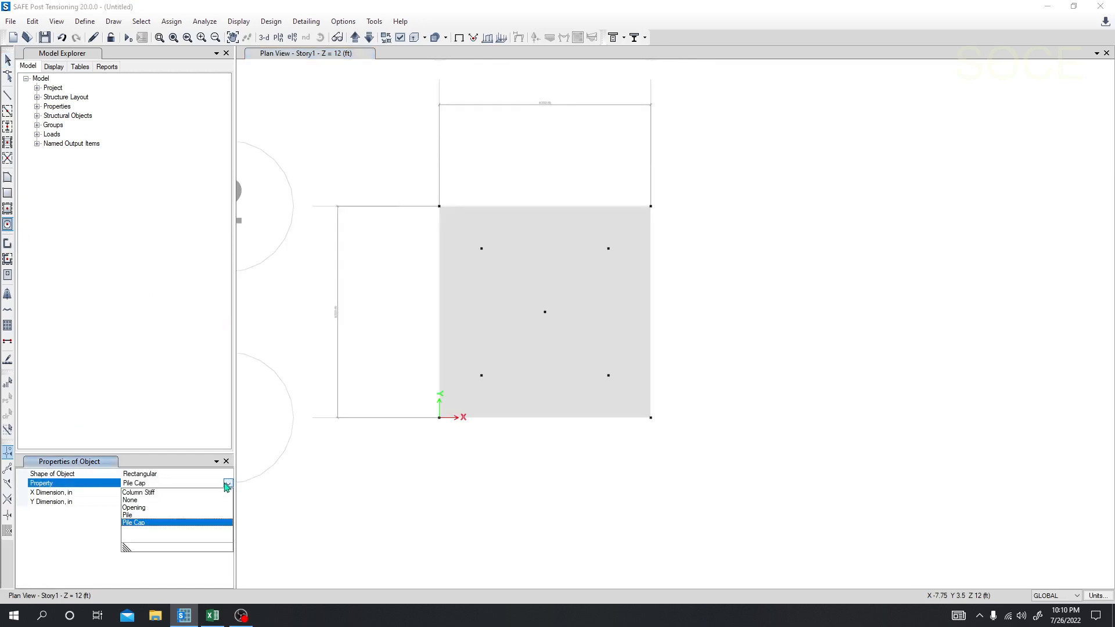
pyautogui.click(142, 516)
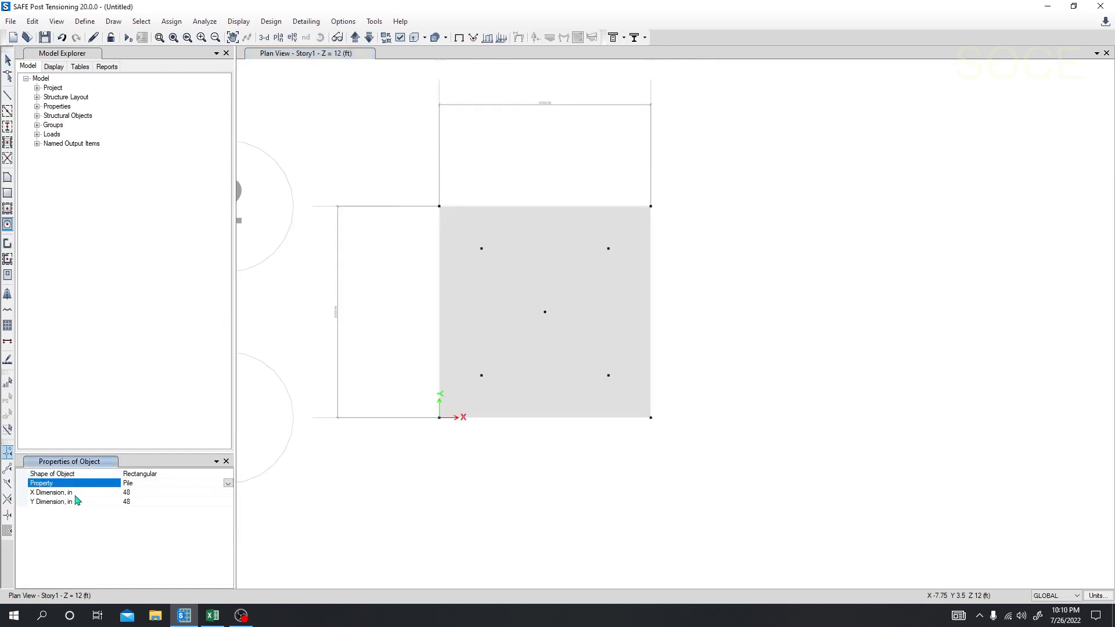
pyautogui.click(179, 476)
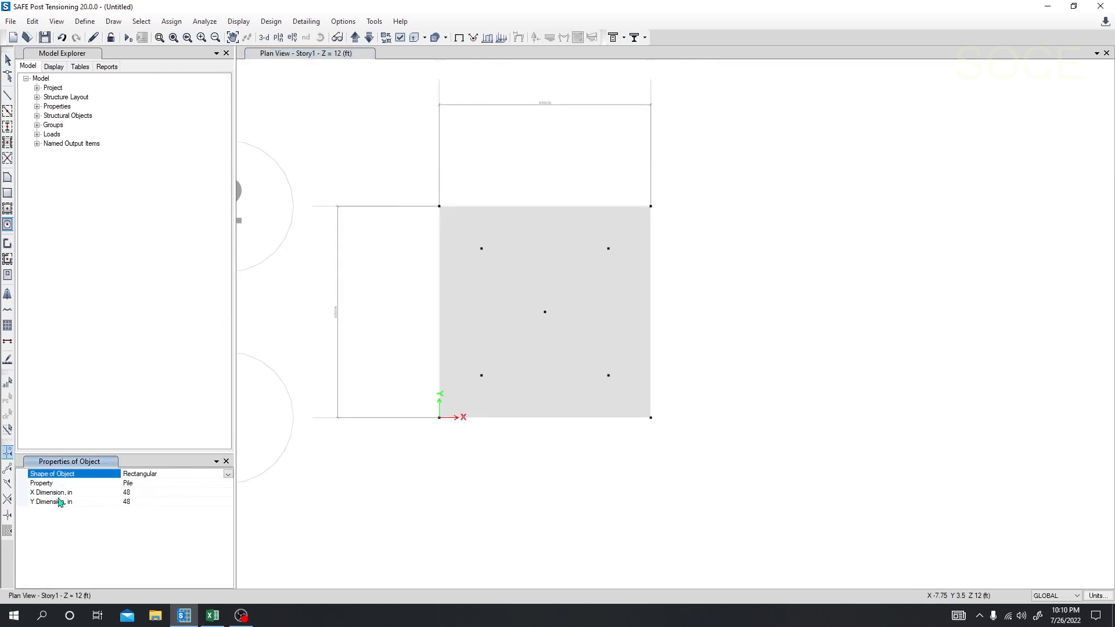
pyautogui.click(228, 475)
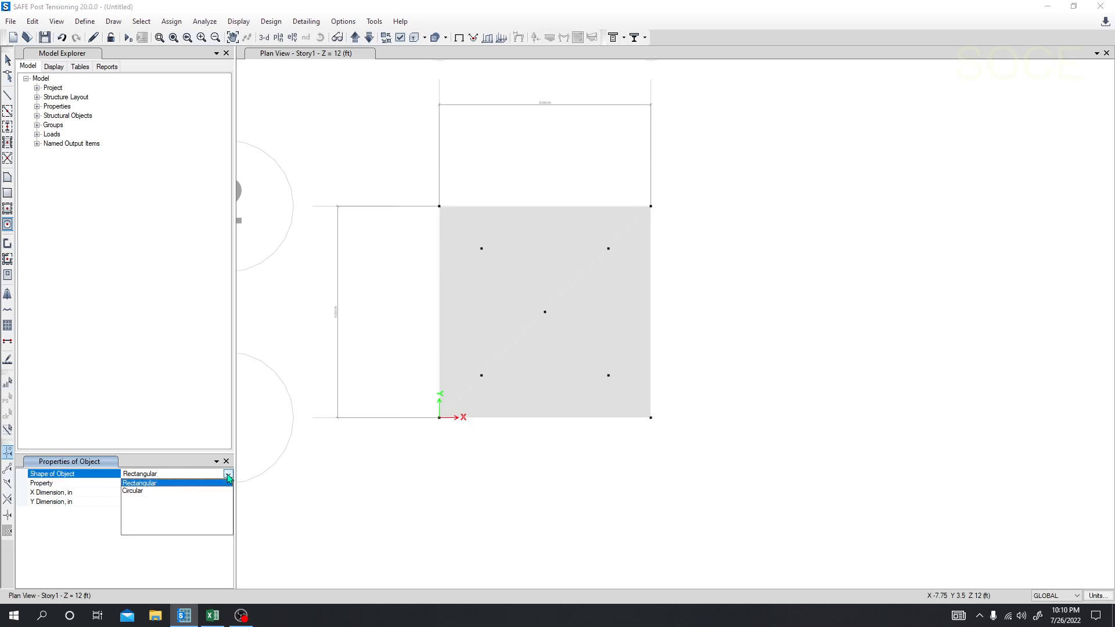
pyautogui.click(155, 493)
pyautogui.click(148, 493)
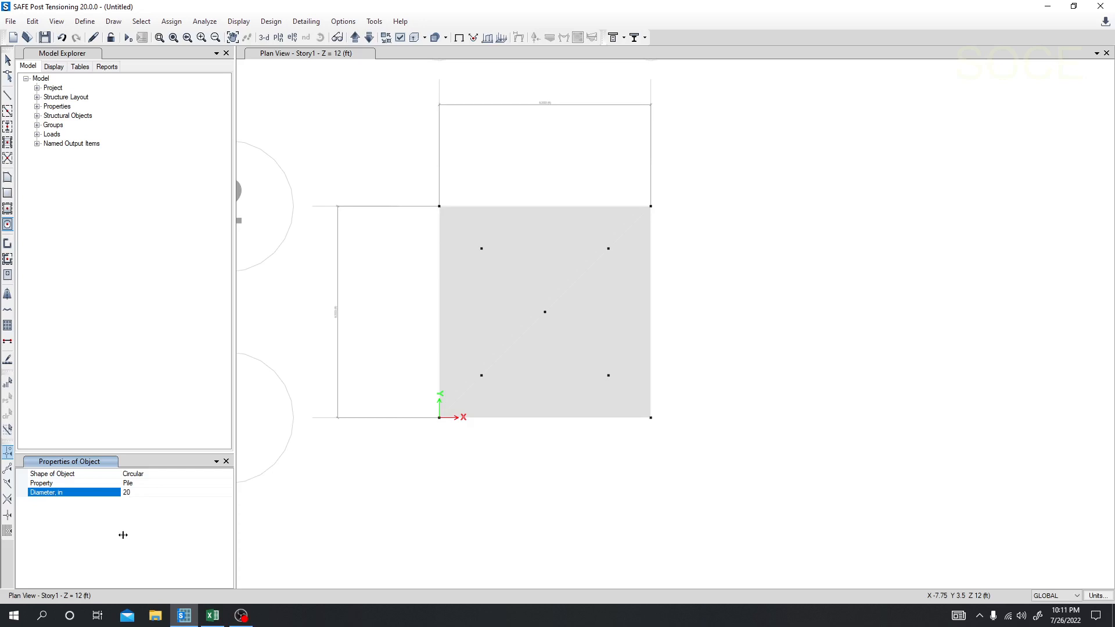
pyautogui.click(481, 248)
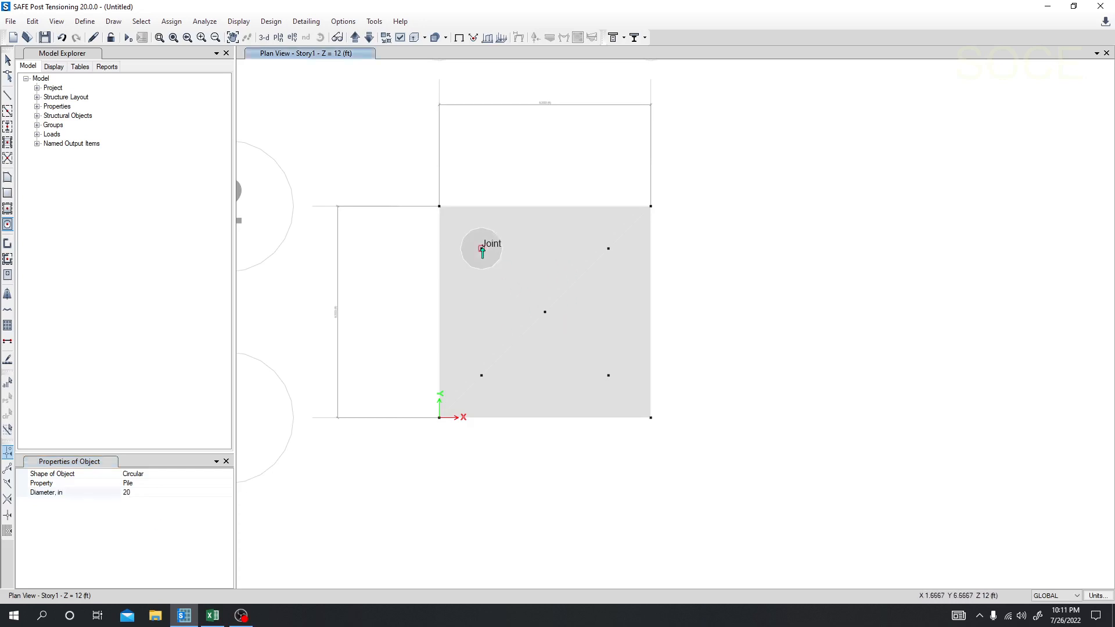
pyautogui.click(608, 248)
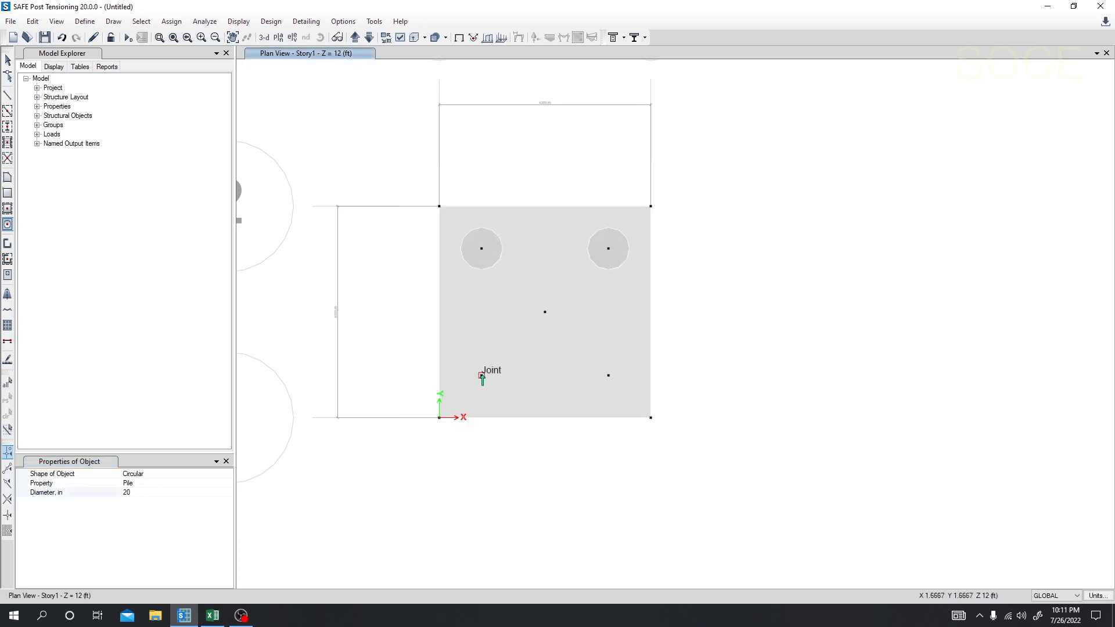
pyautogui.click(481, 375)
pyautogui.click(608, 375)
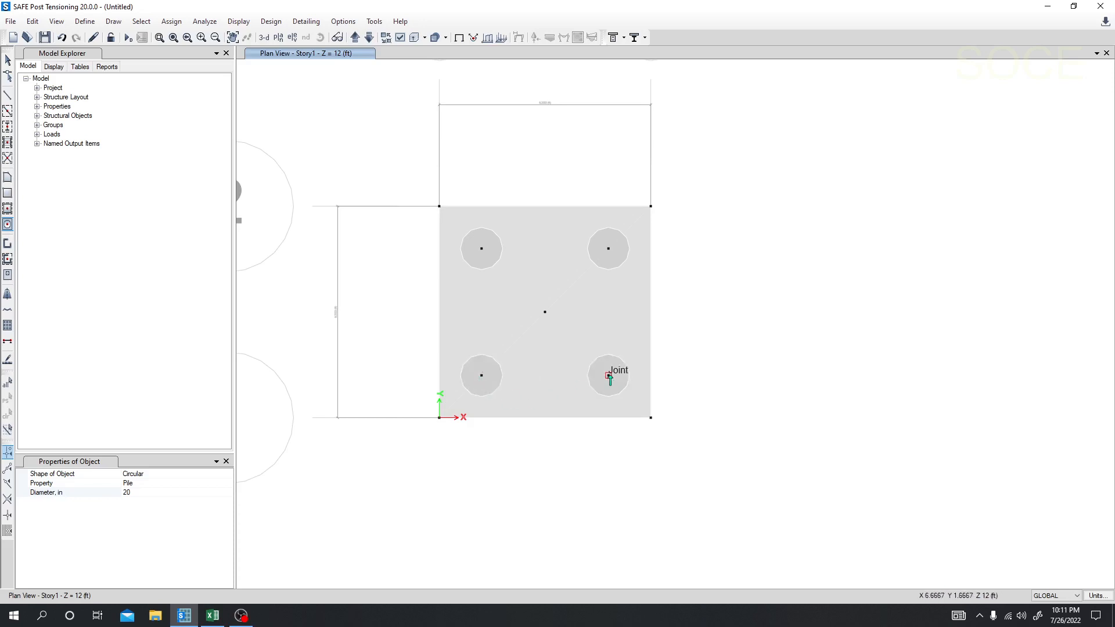
# Step: Change the area drawing settings to the Column Stiff property, rectangular shape and an X dimension of 20 in
pyautogui.click(141, 484)
pyautogui.click(228, 484)
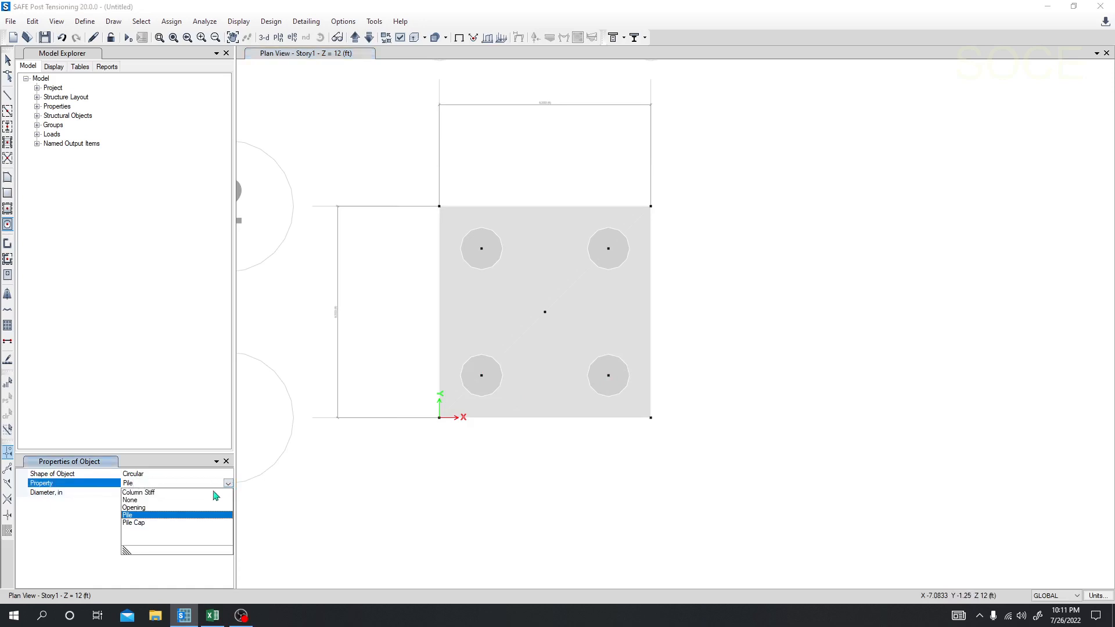
pyautogui.click(142, 498)
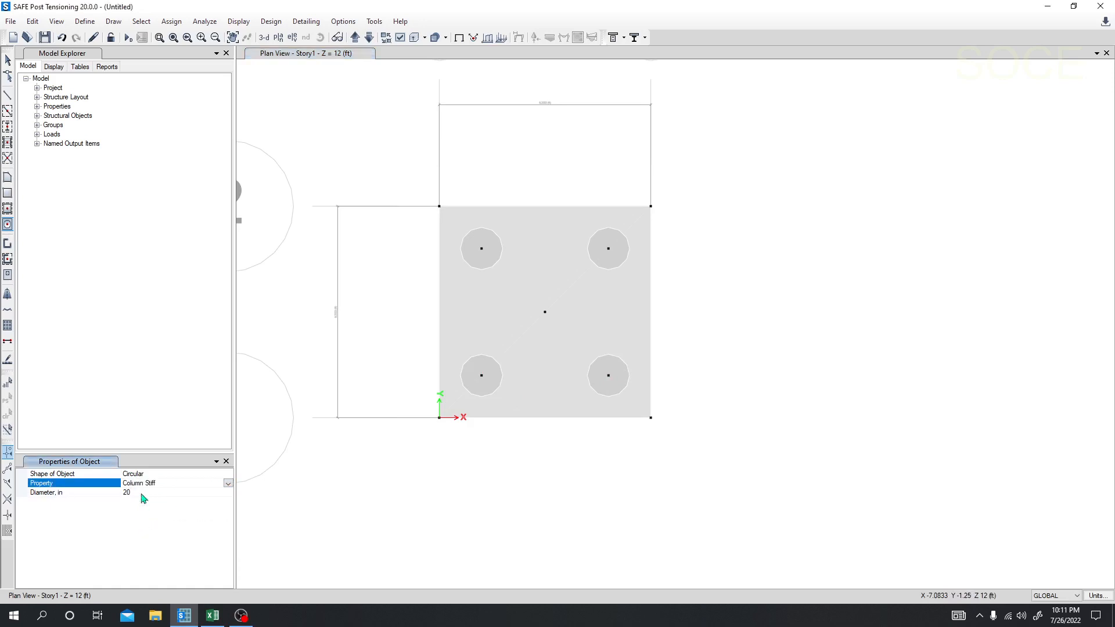
pyautogui.click(163, 474)
pyautogui.click(228, 474)
pyautogui.click(171, 484)
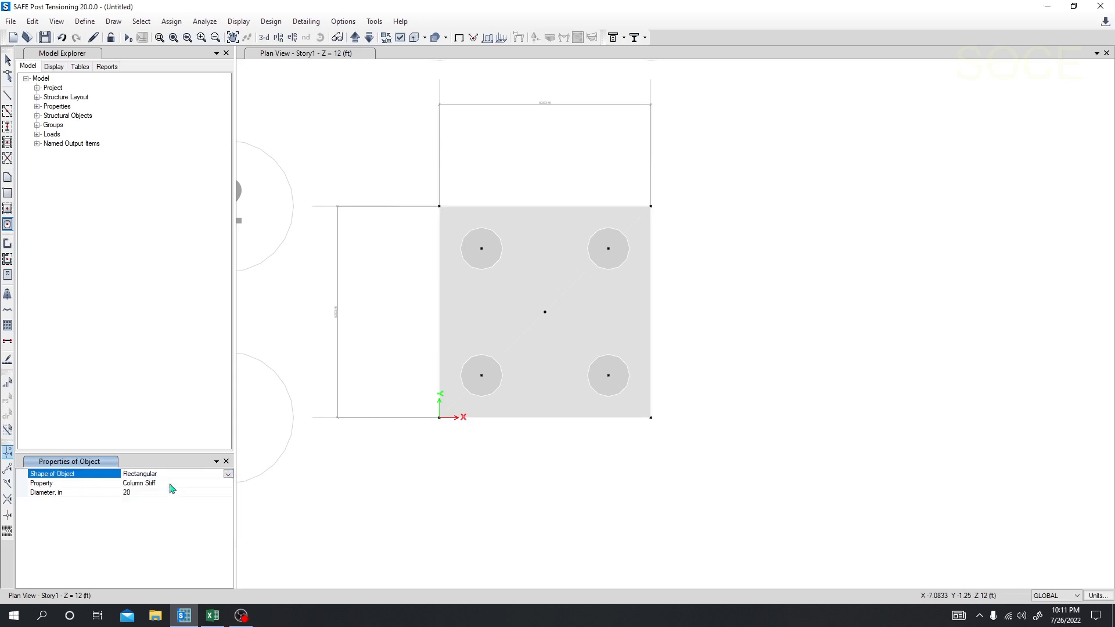
pyautogui.click(139, 493)
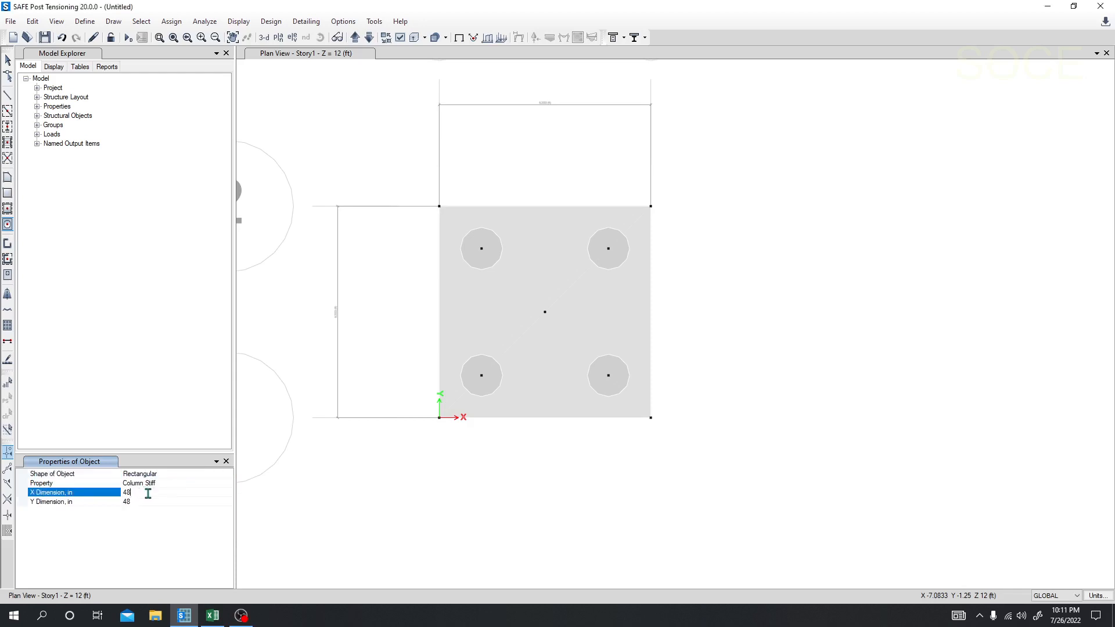
pyautogui.moveTo(148, 493); pyautogui.dragTo(111, 495)
pyautogui.write('20')
# Step: Look up the column size in the Excel sheet, return to SAFE and draw an 18 by 15 in Column Stiff area around the centre joint
pyautogui.click(212, 615)
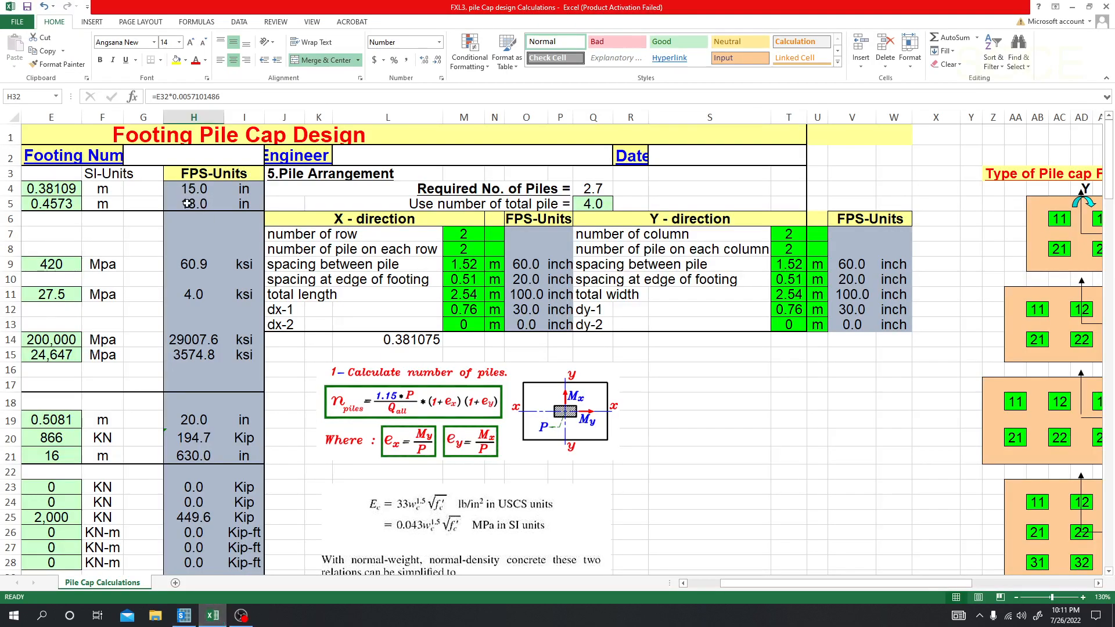
pyautogui.click(184, 617)
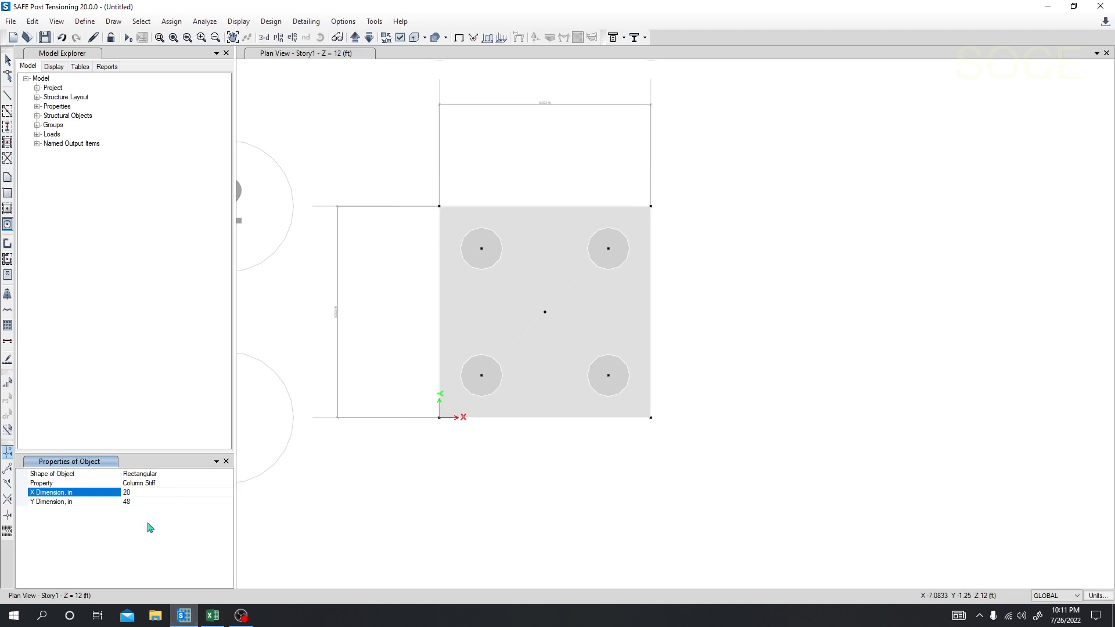
pyautogui.click(137, 501)
pyautogui.click(135, 493)
pyautogui.moveTo(136, 494); pyautogui.dragTo(120, 499)
pyautogui.write('18')
pyautogui.click(141, 502)
pyautogui.moveTo(140, 502); pyautogui.dragTo(117, 503)
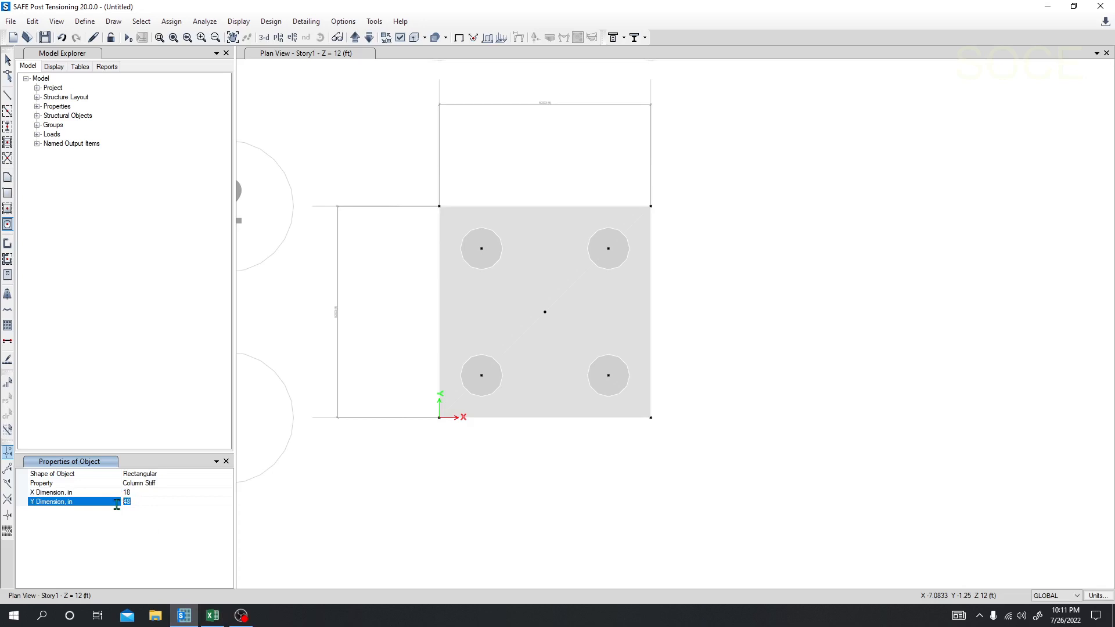
pyautogui.write('15')
pyautogui.click(144, 492)
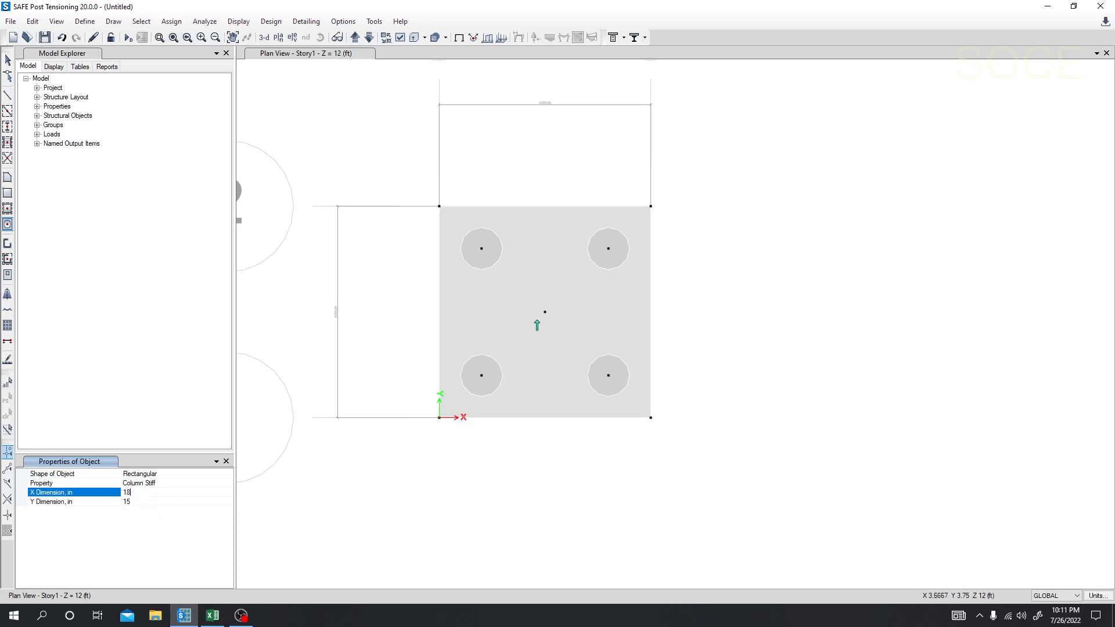
pyautogui.click(544, 312)
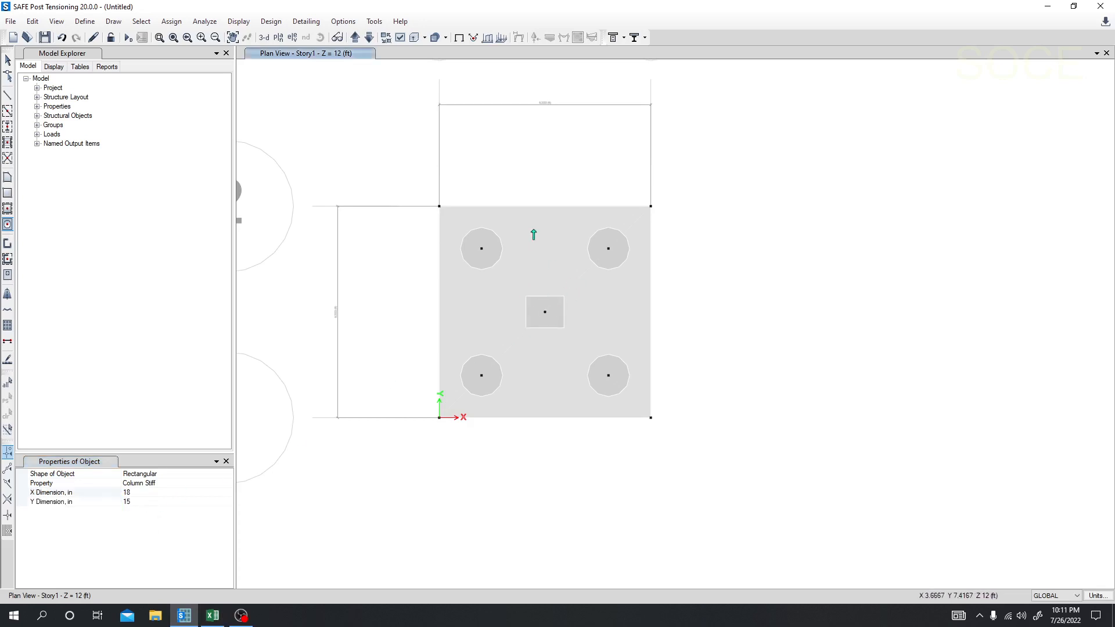
# Step: Select the four pile joints and assign the PSpr joint spring property to them
pyautogui.moveTo(418, 317); pyautogui.dragTo(418, 328, button='middle')
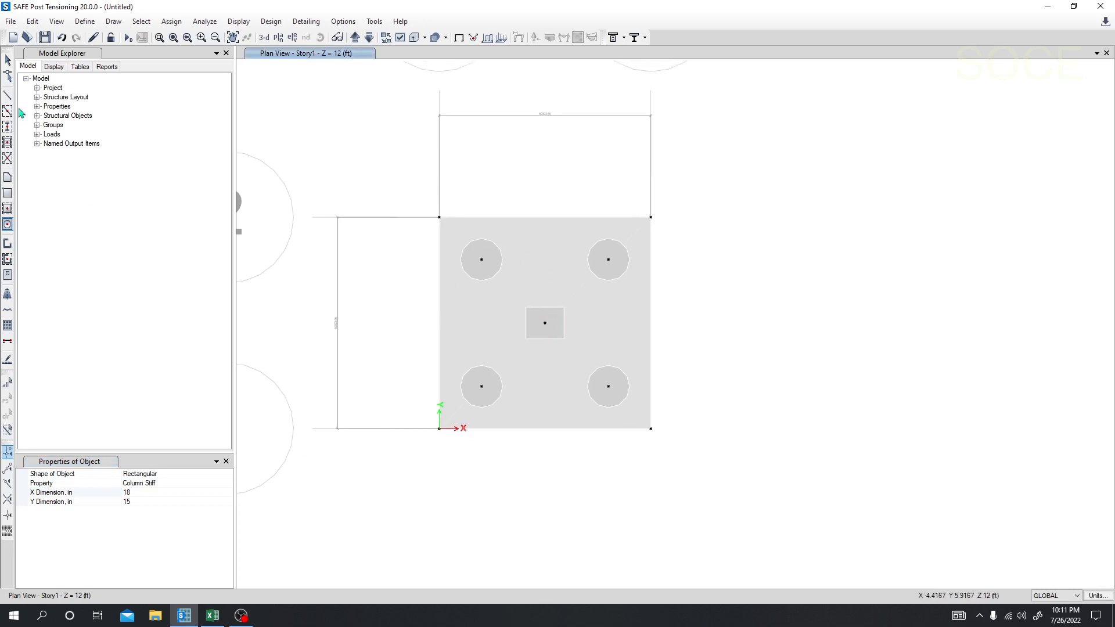
pyautogui.click(8, 61)
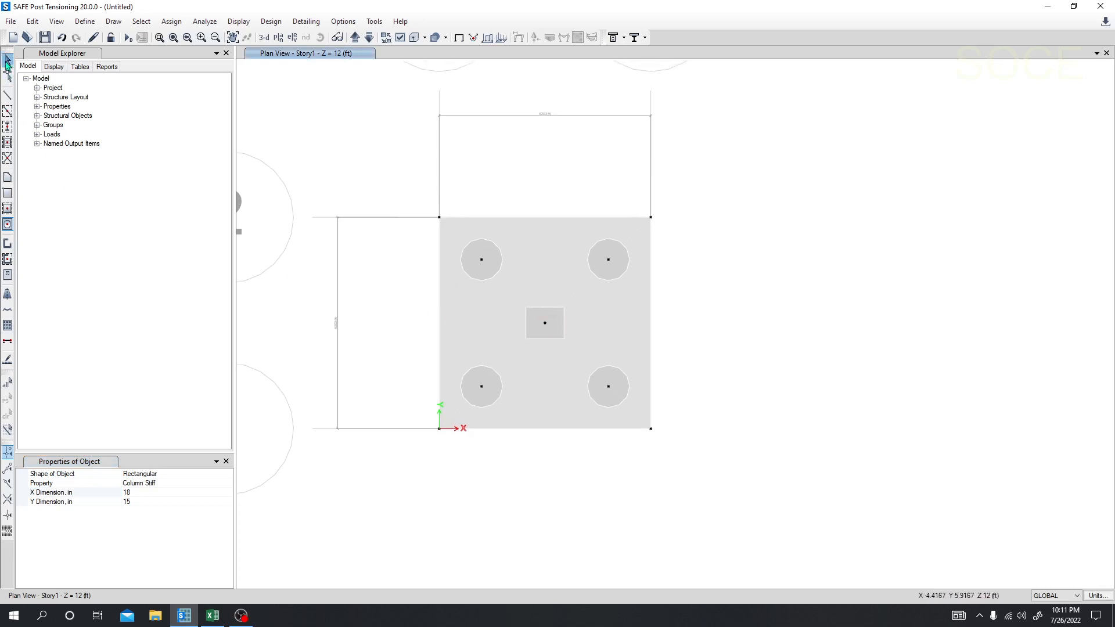
pyautogui.click(482, 259)
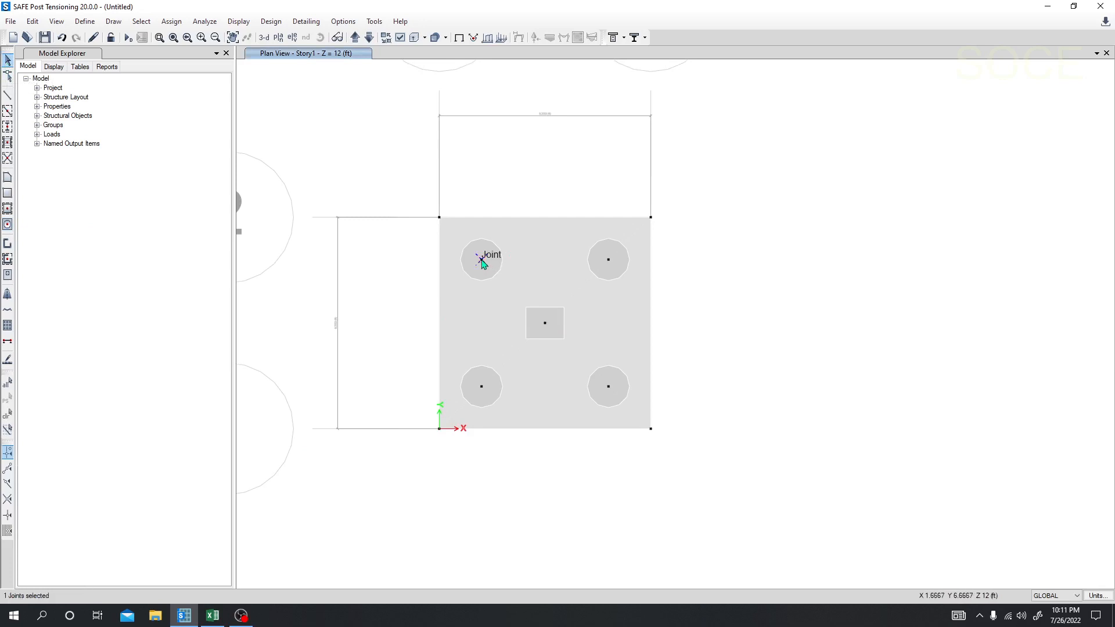
pyautogui.click(608, 260)
pyautogui.click(482, 386)
pyautogui.click(171, 22)
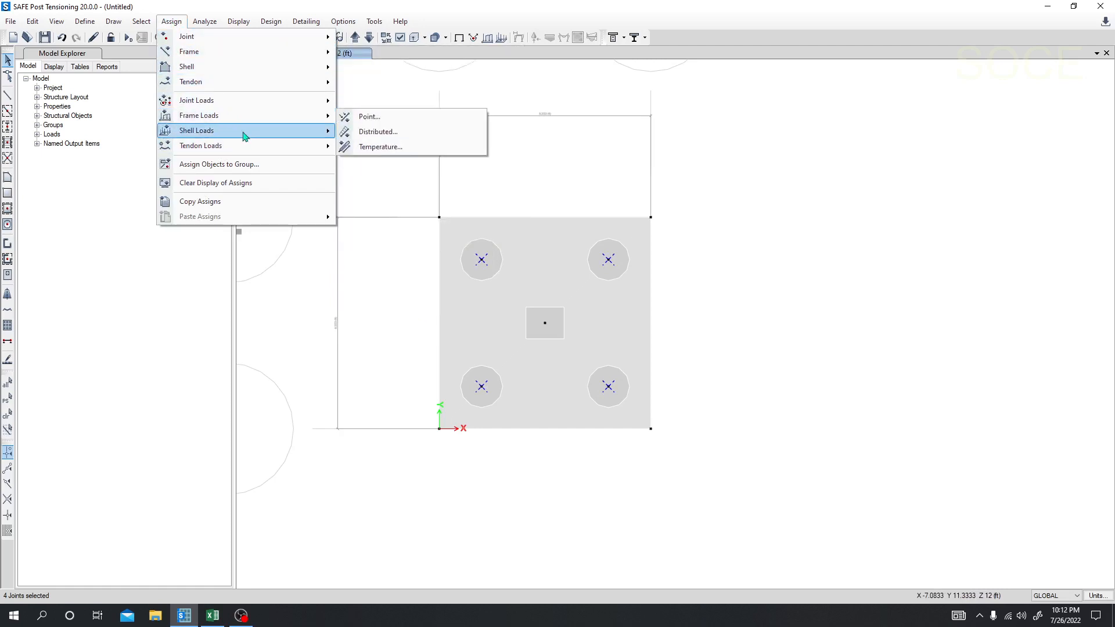
pyautogui.moveTo(243, 124)
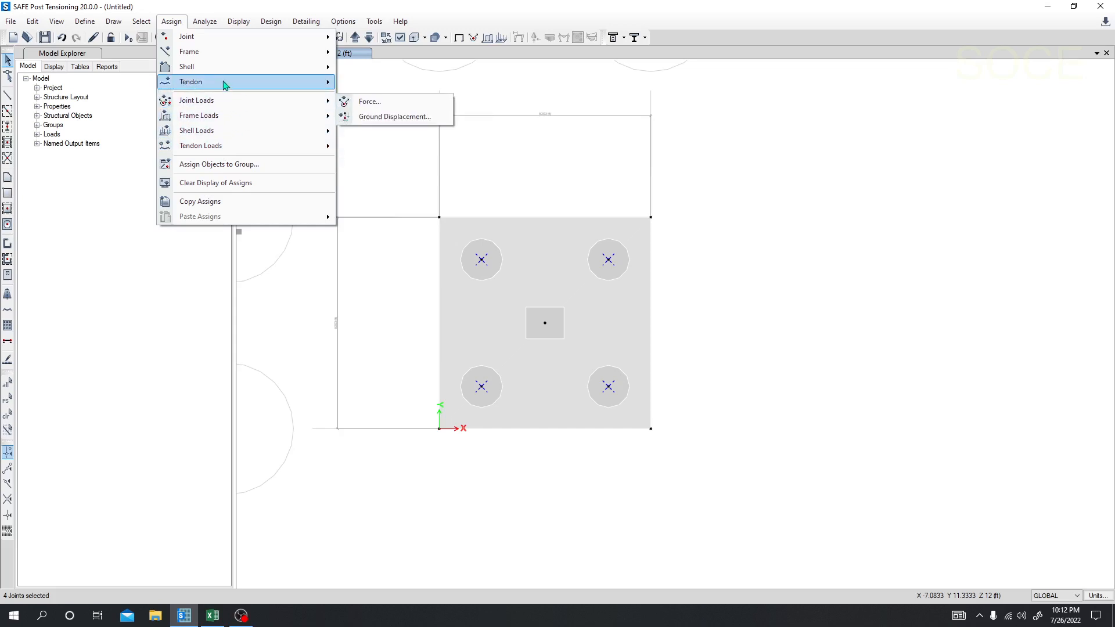
pyautogui.moveTo(224, 67)
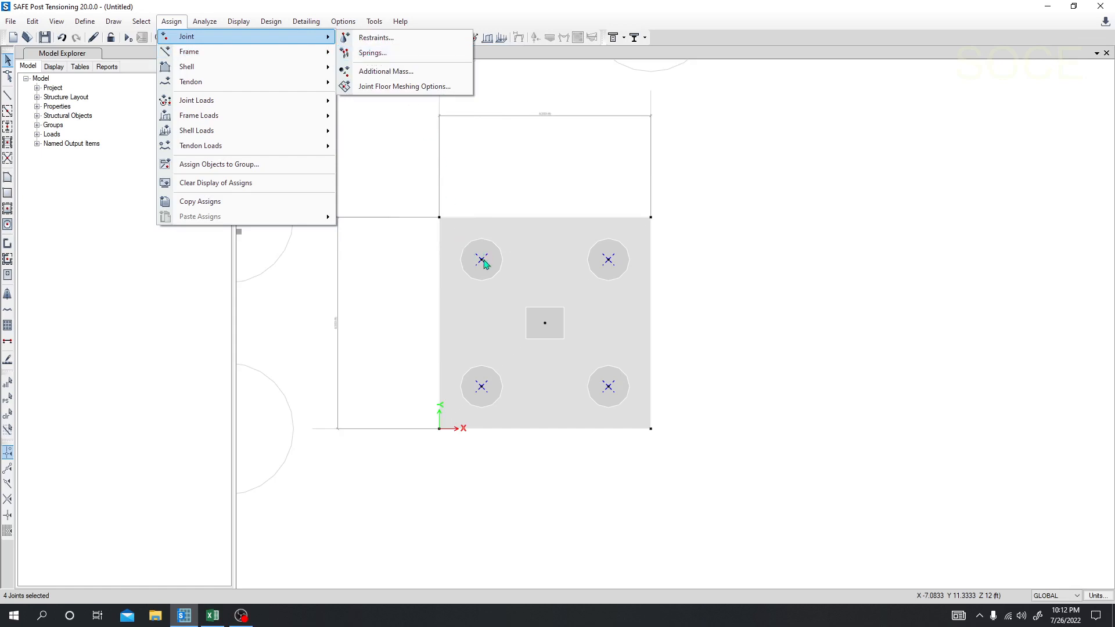
pyautogui.click(376, 53)
pyautogui.moveTo(534, 183); pyautogui.dragTo(794, 177)
pyautogui.click(753, 218)
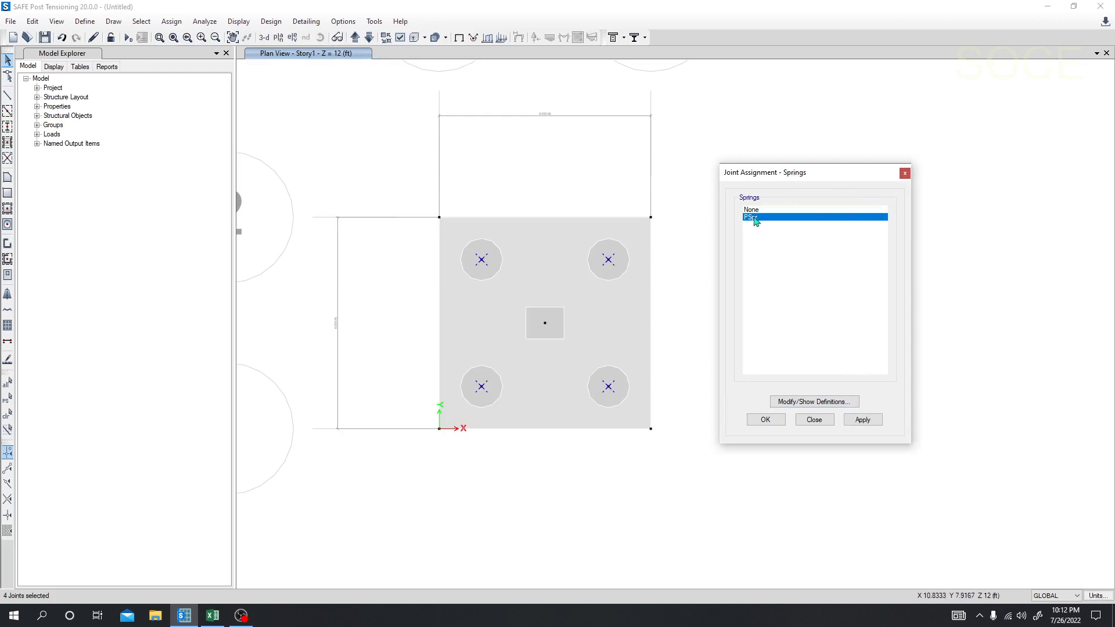
pyautogui.click(869, 420)
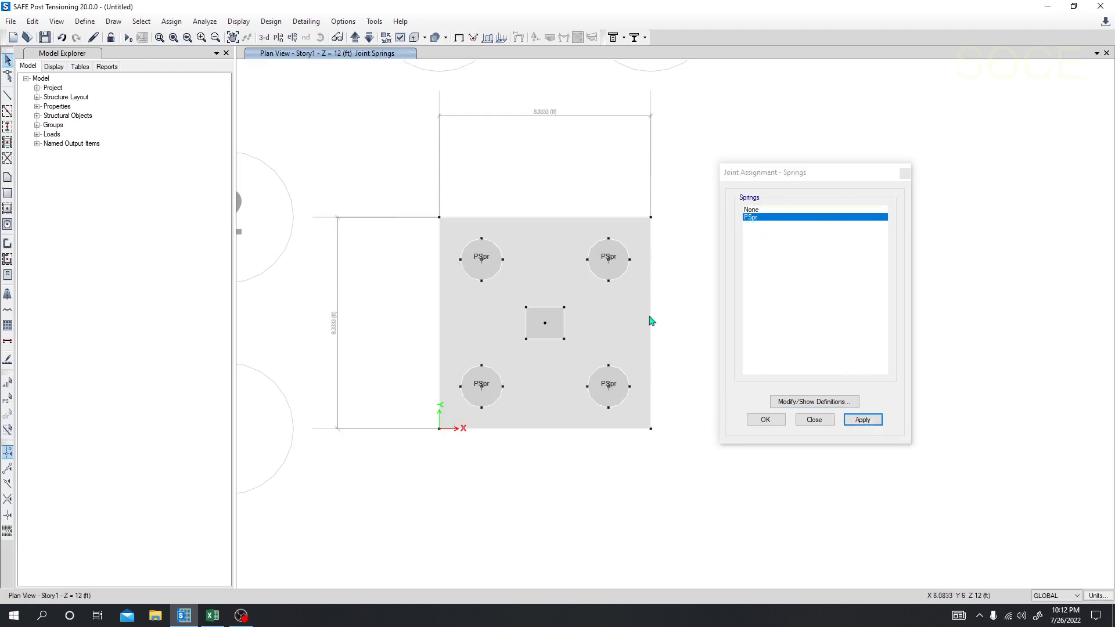
pyautogui.click(765, 420)
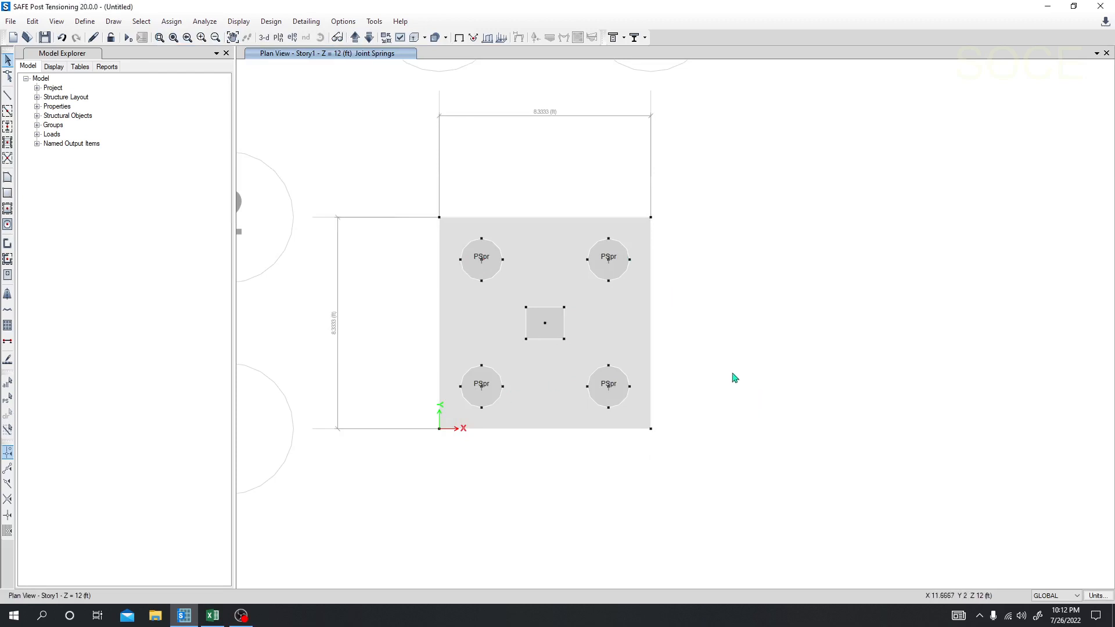
# Step: Start a joint force assignment for the centre column joint with a punching shear load size of 18 by 15 in
pyautogui.click(546, 324)
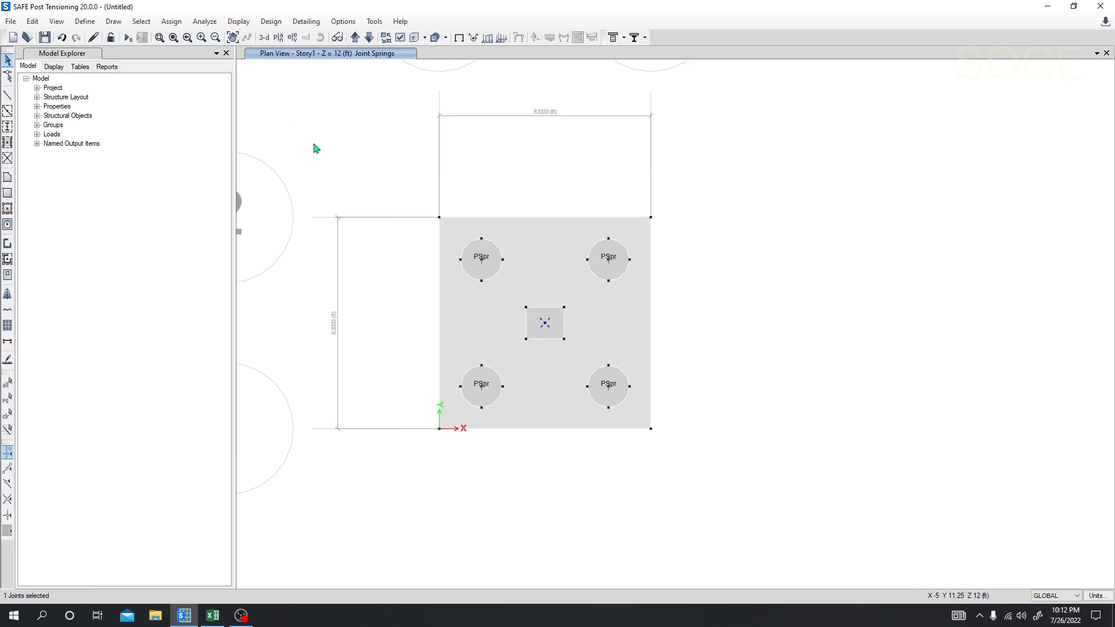
pyautogui.click(171, 22)
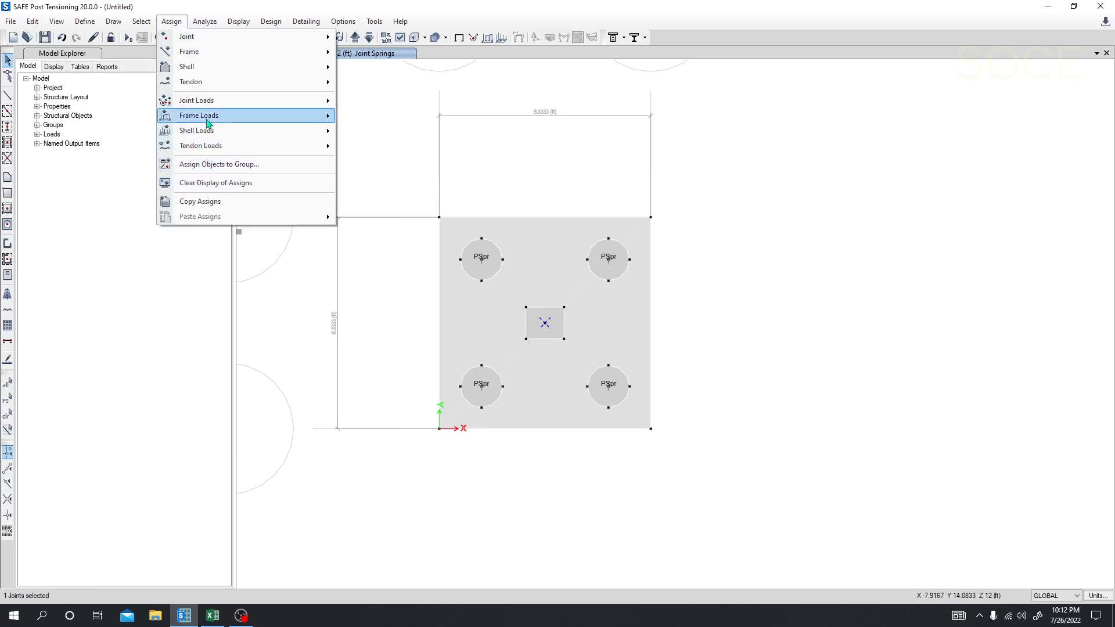
pyautogui.click(374, 101)
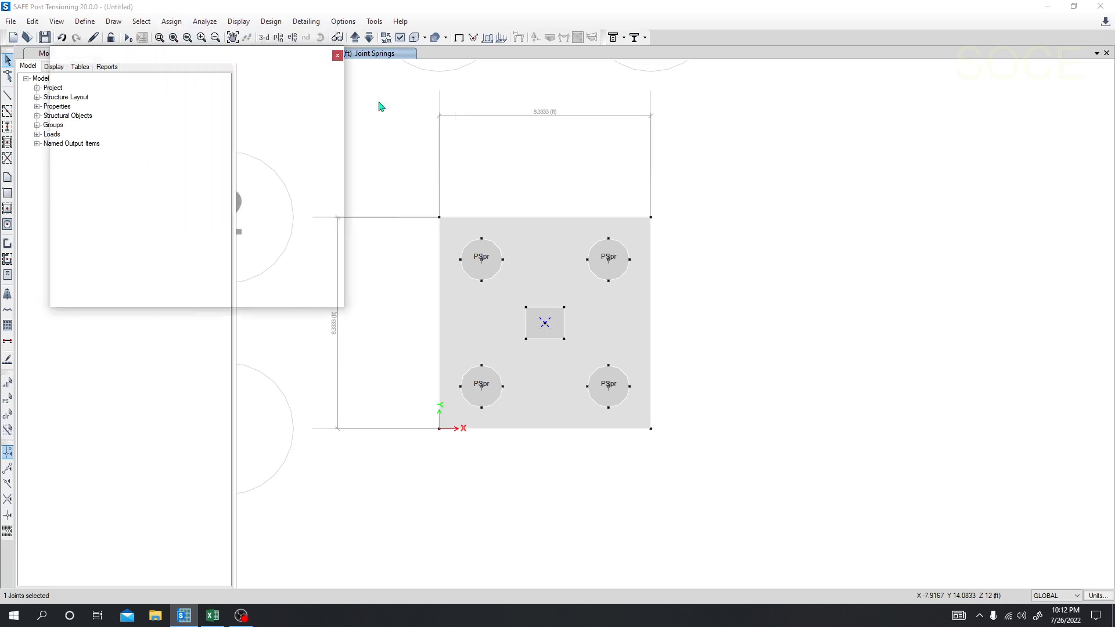
pyautogui.moveTo(517, 194); pyautogui.dragTo(177, 133)
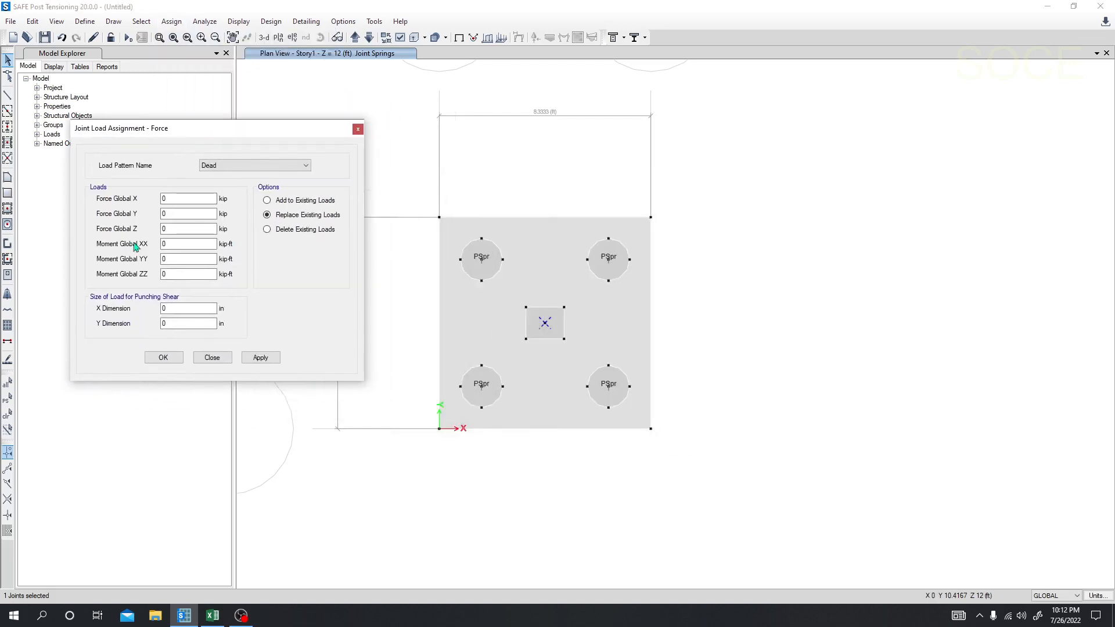
pyautogui.moveTo(182, 309); pyautogui.dragTo(118, 309)
pyautogui.click(179, 309)
pyautogui.doubleClick(196, 312)
pyautogui.doubleClick(206, 324)
pyautogui.write('15')
# Step: Look up the axial load Pz in the Excel sheet, return to SAFE and apply a Dead global Z force of -250 kip to the centre joint
pyautogui.doubleClick(190, 229)
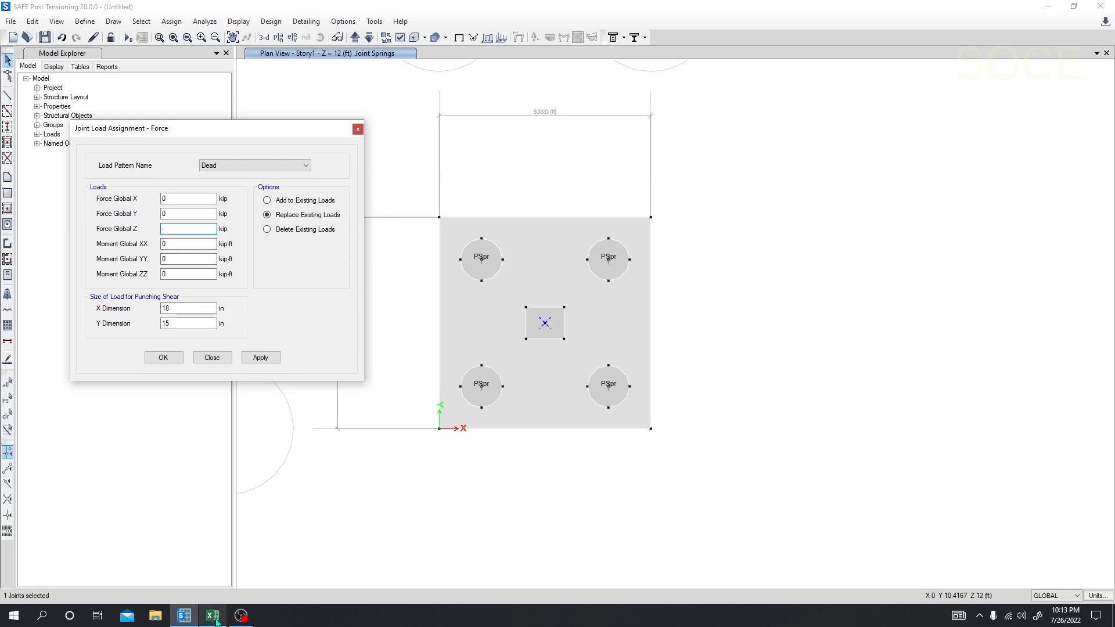
pyautogui.moveTo(215, 619)
pyautogui.click(226, 584)
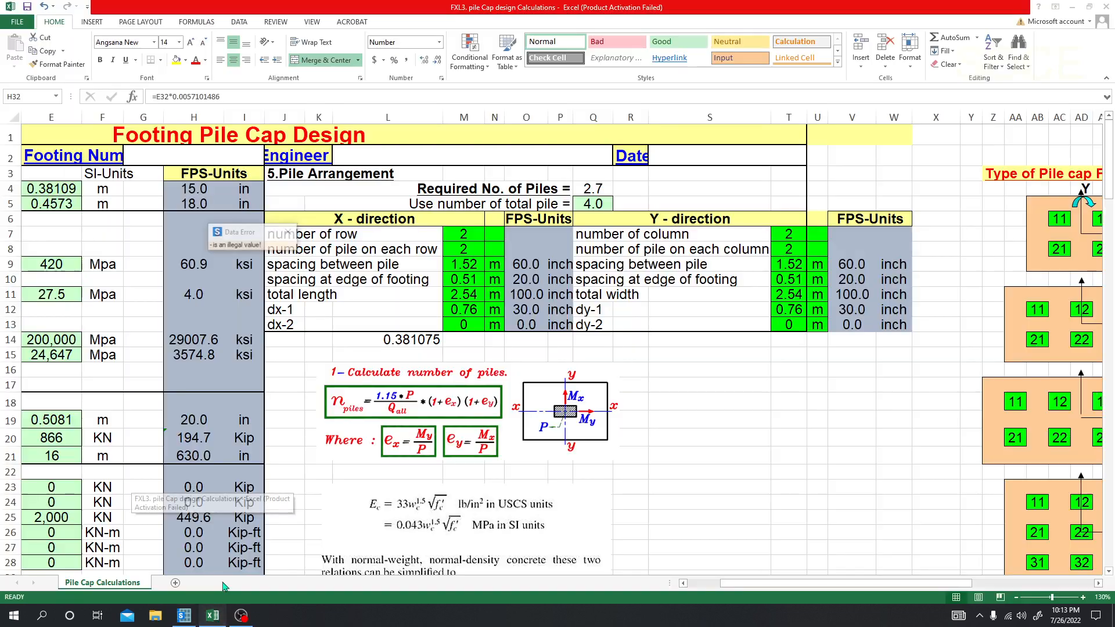
pyautogui.moveTo(733, 584); pyautogui.dragTo(694, 590)
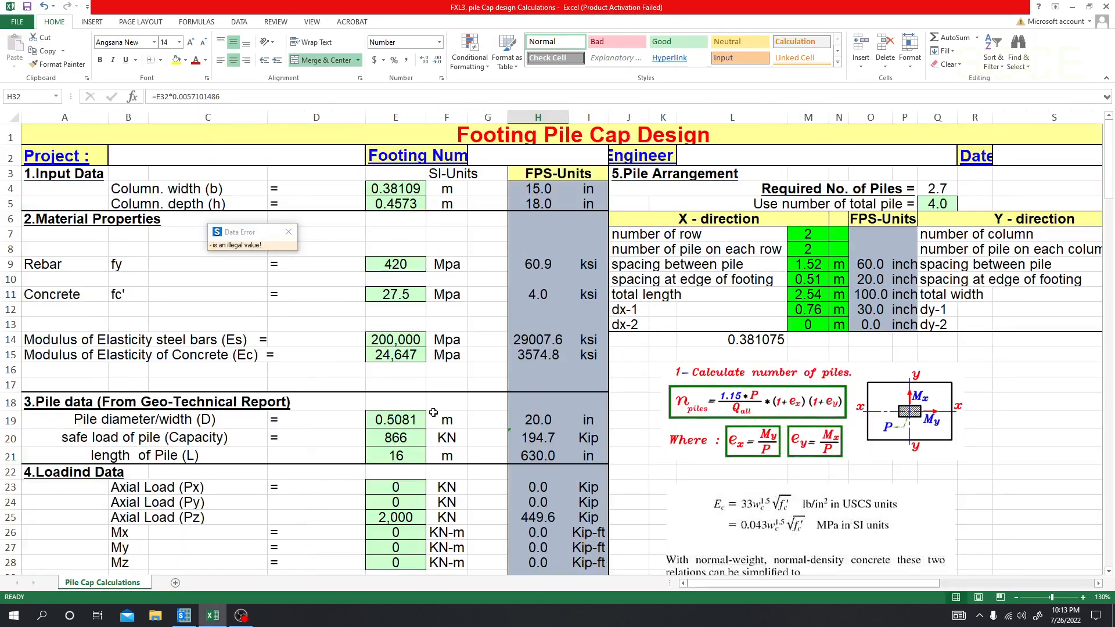
pyautogui.scroll(-2, 307, 418)
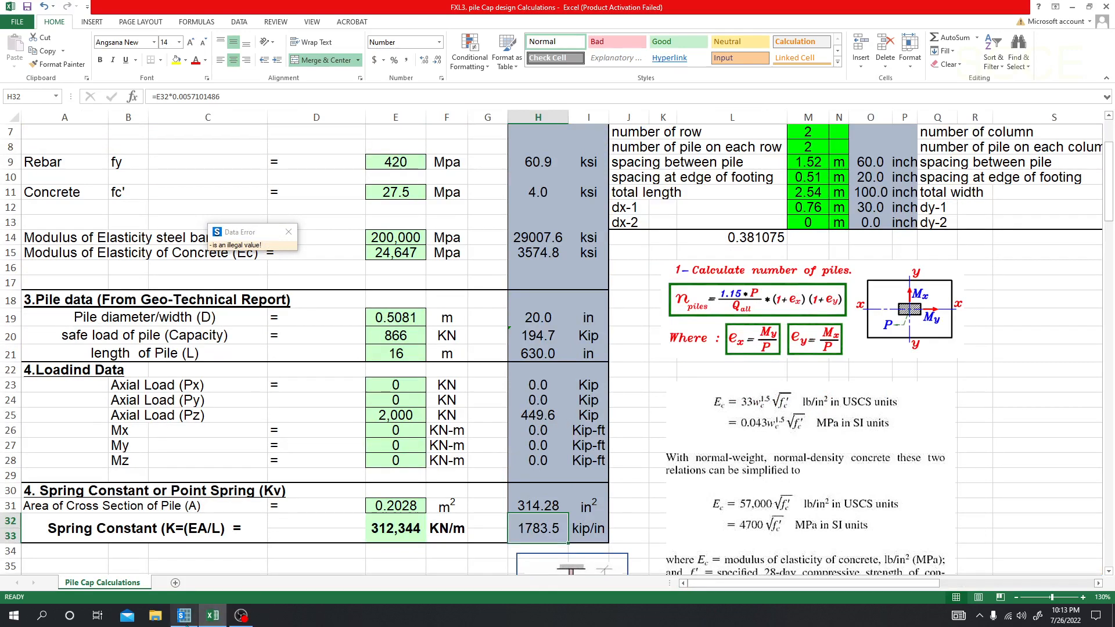
pyautogui.click(182, 616)
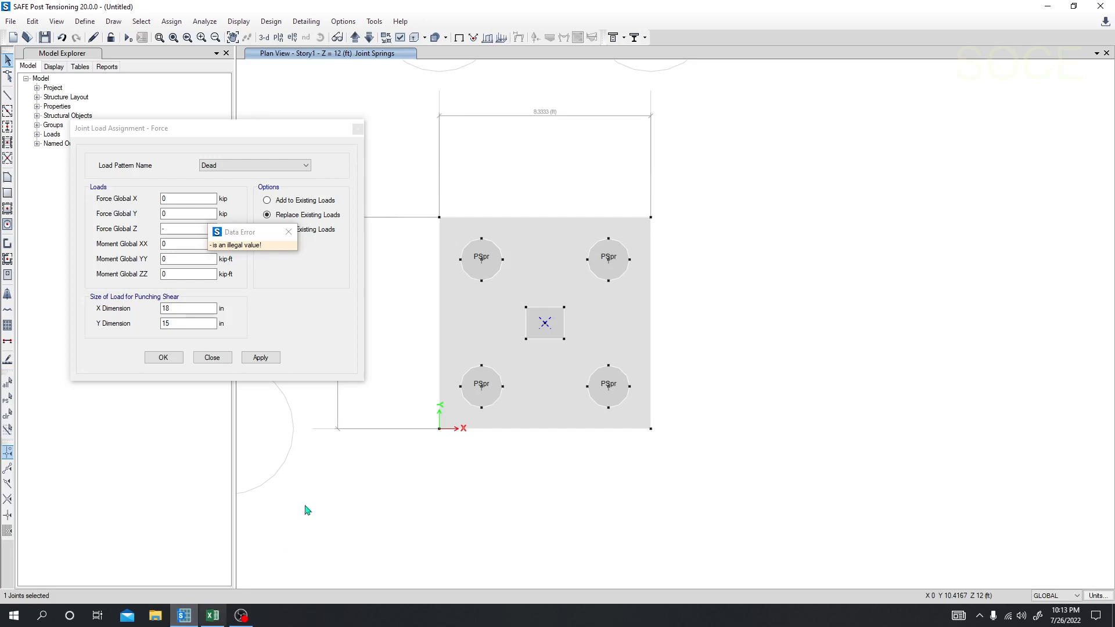
pyautogui.click(175, 231)
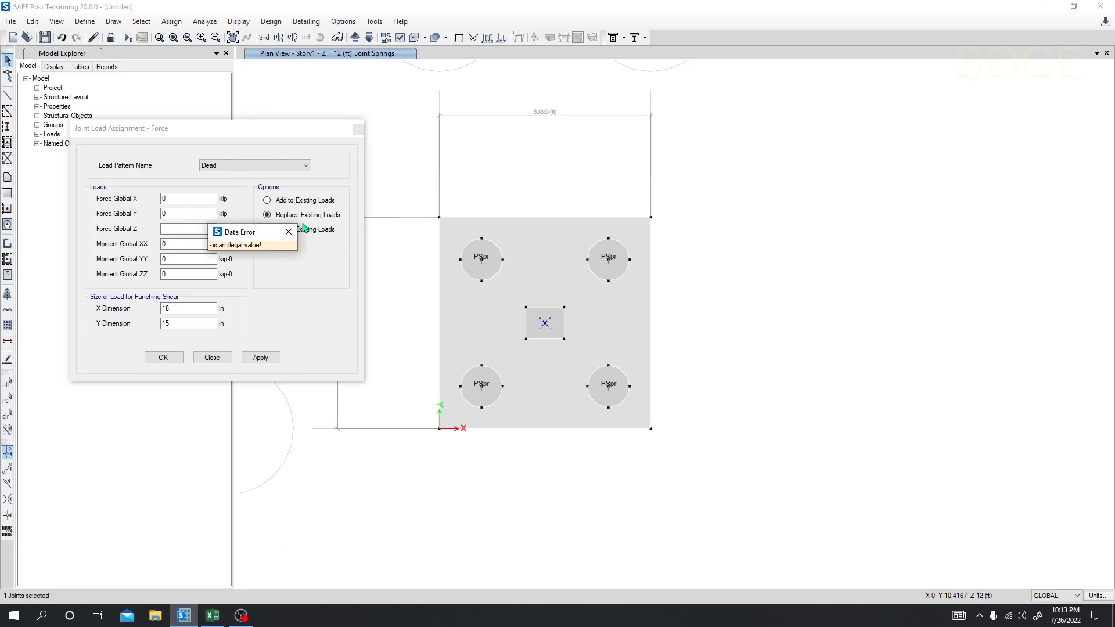
pyautogui.click(289, 232)
pyautogui.doubleClick(178, 229)
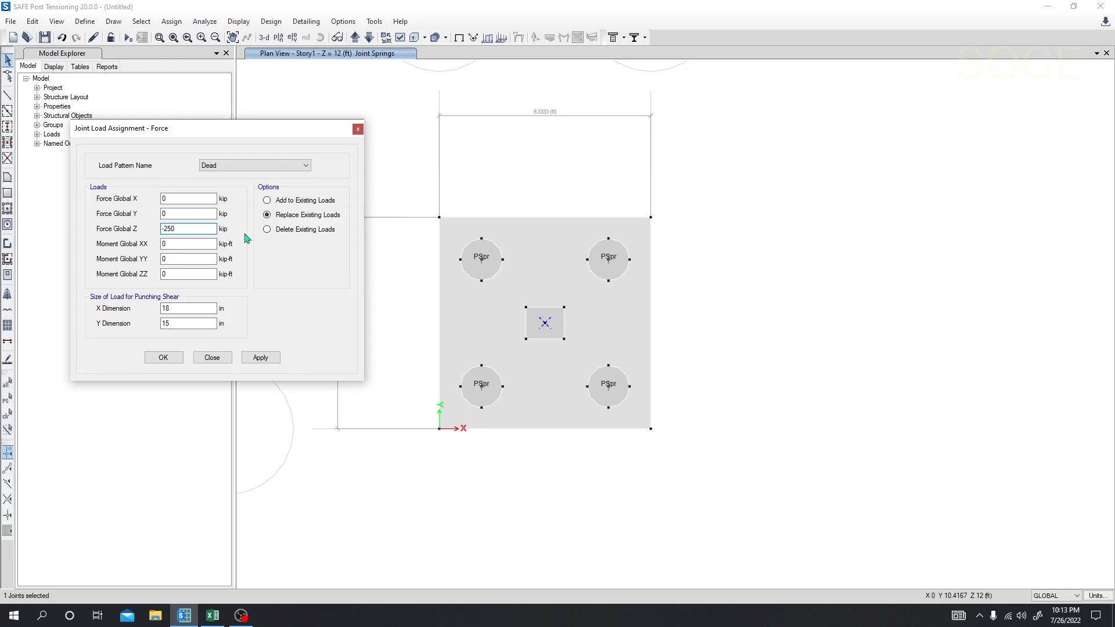
pyautogui.click(259, 357)
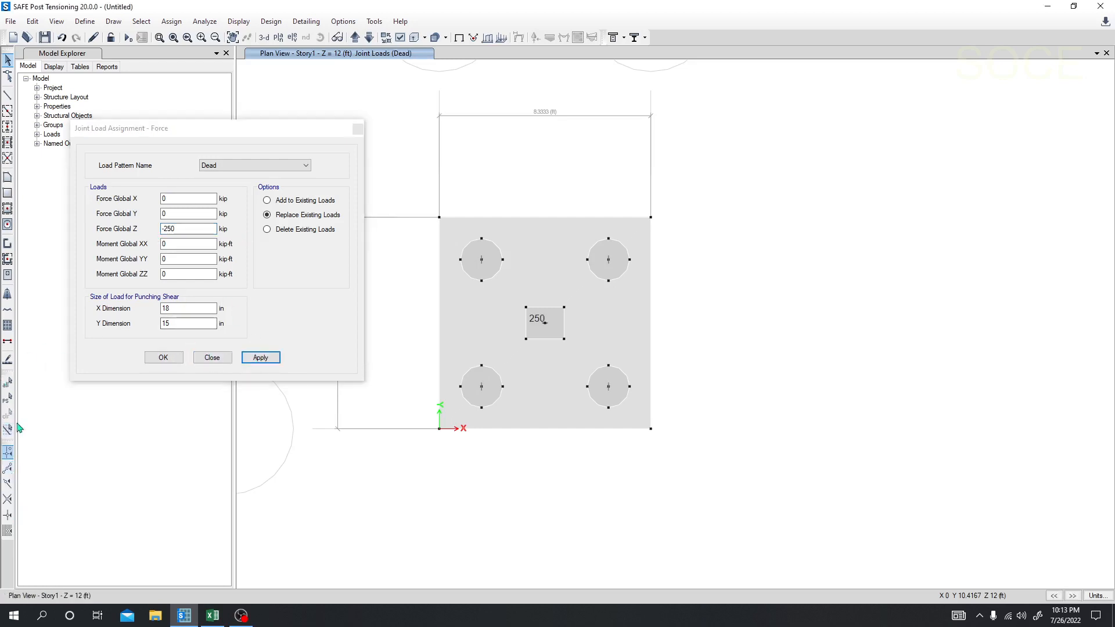
# Step: Reselect the centre joint, apply a Live global Z force of -200 kip and close the force assignment
pyautogui.click(9, 400)
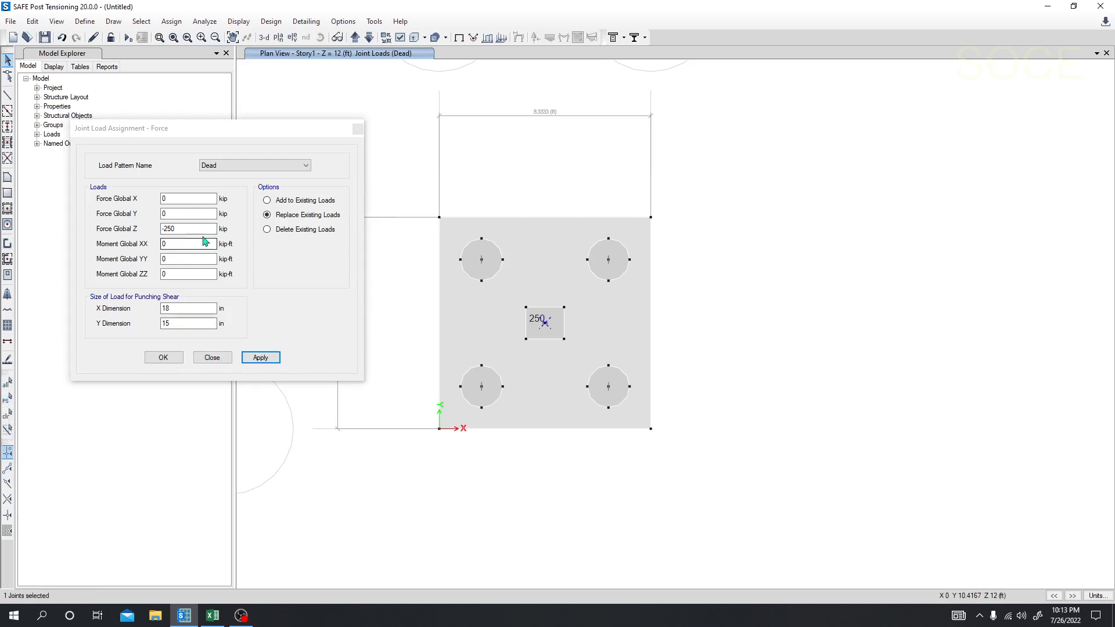
pyautogui.click(185, 228)
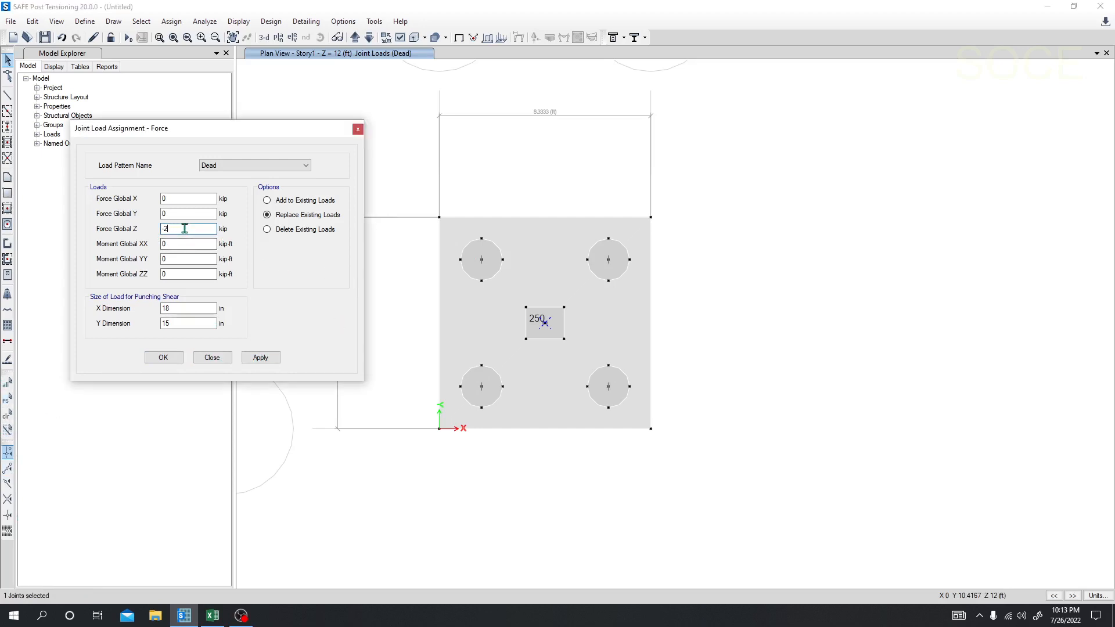
pyautogui.click(305, 166)
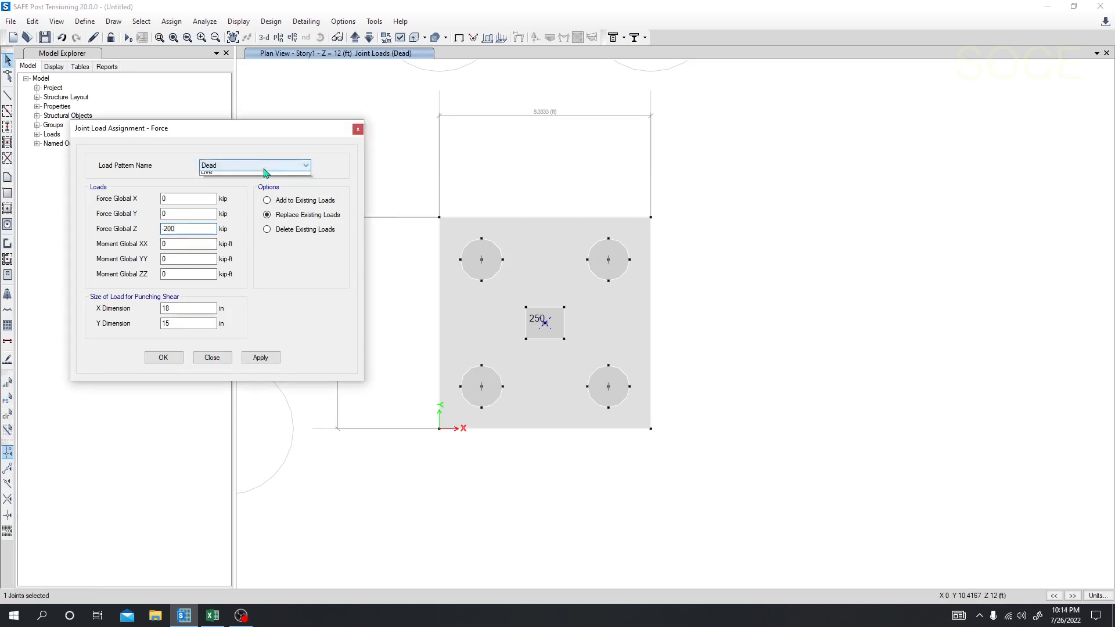
pyautogui.click(255, 181)
pyautogui.click(259, 358)
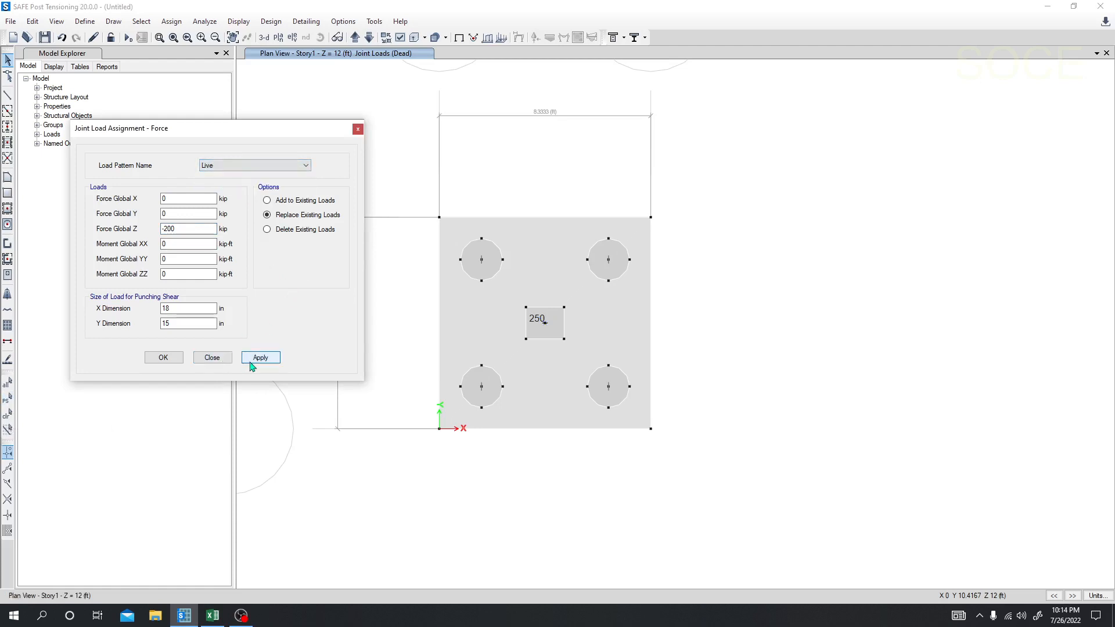
pyautogui.click(358, 129)
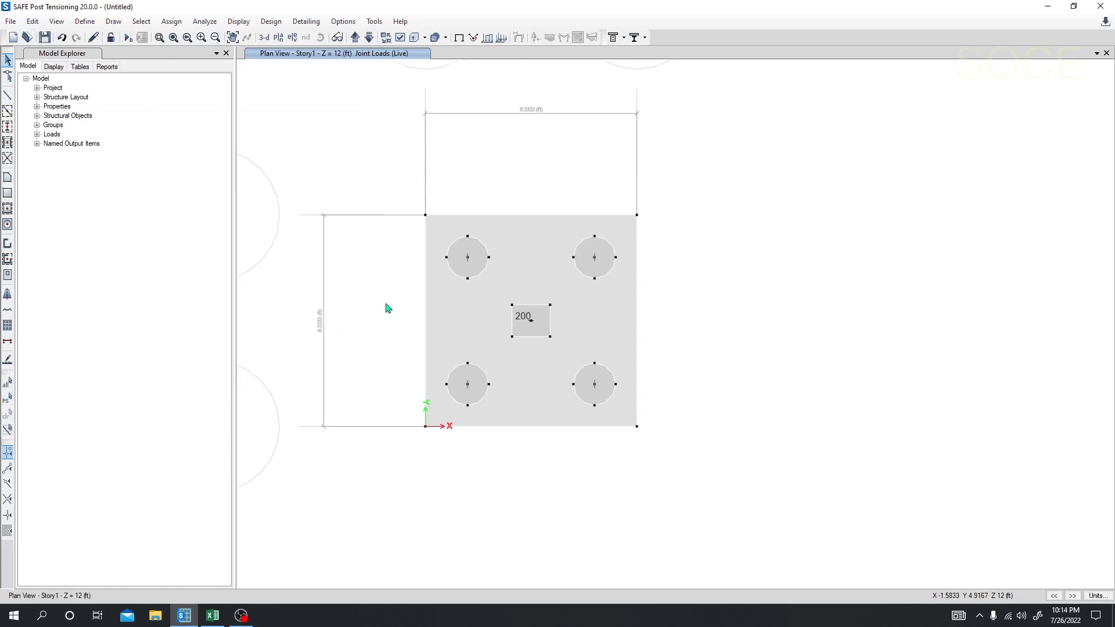
# Step: Inspect the pile cap and its Live joint load in the 3-D view and return to the Story1 plan view
pyautogui.click(264, 39)
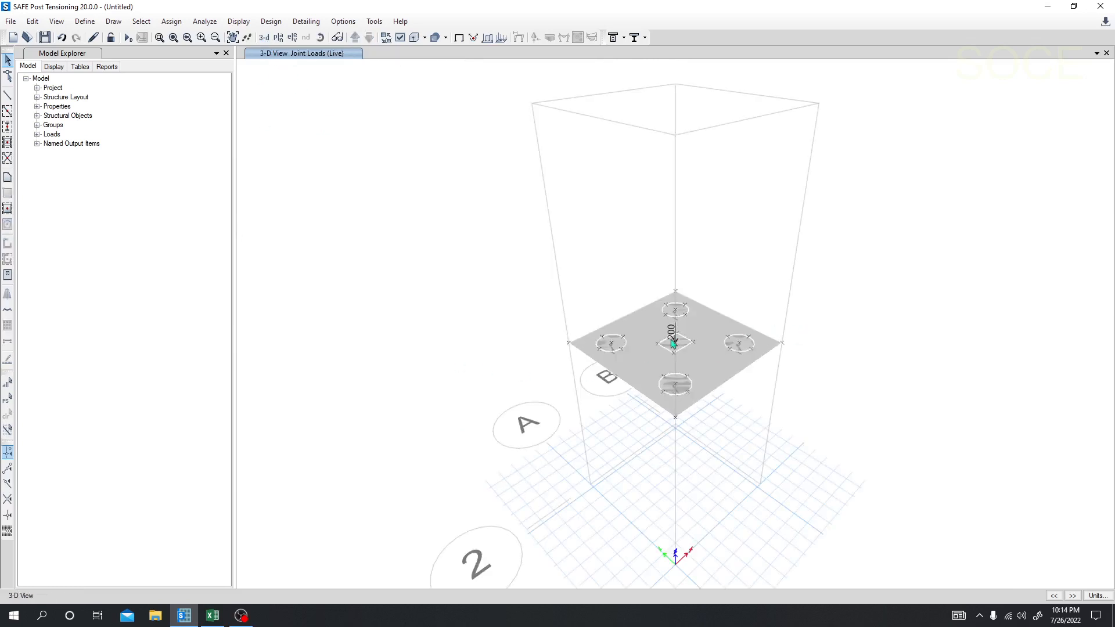
pyautogui.scroll(3, 674, 343)
pyautogui.scroll(5, 612, 473)
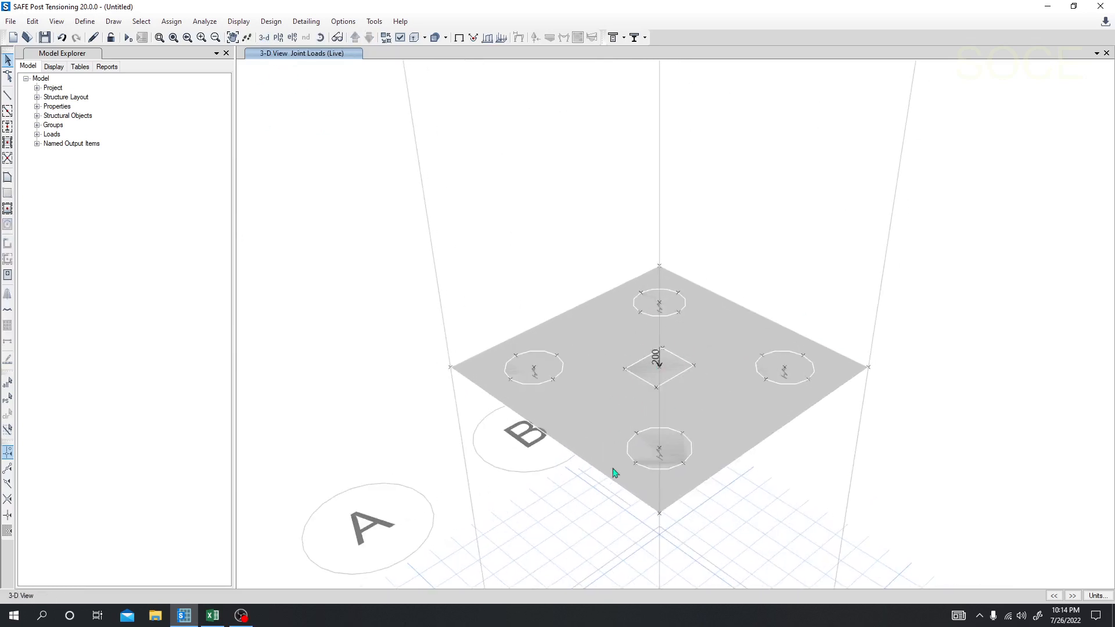
pyautogui.scroll(-8, 682, 459)
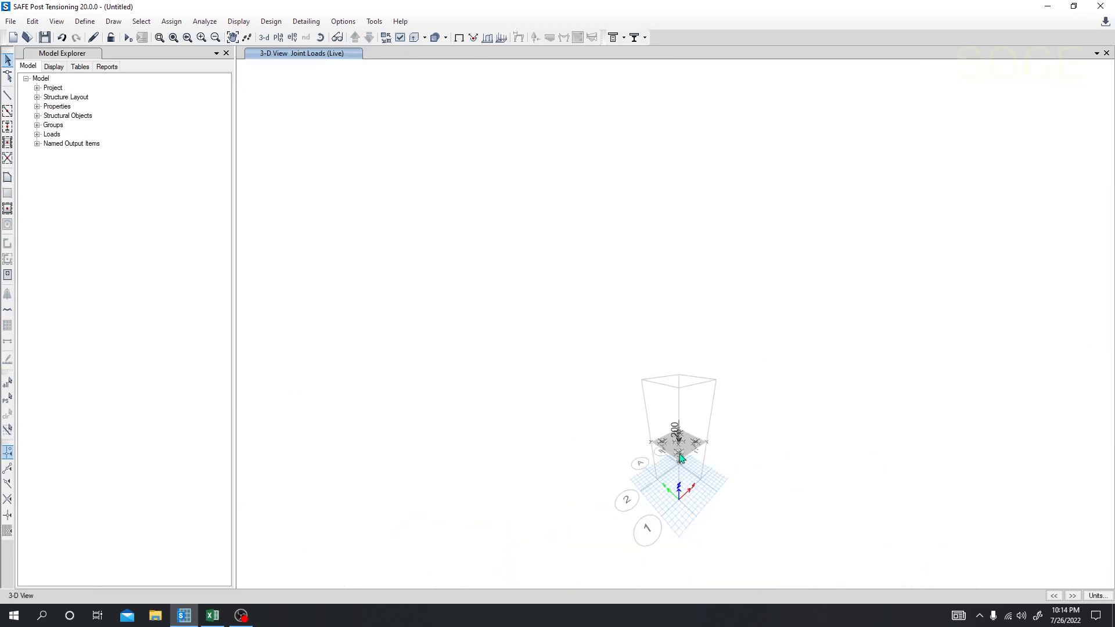
pyautogui.scroll(4, 581, 406)
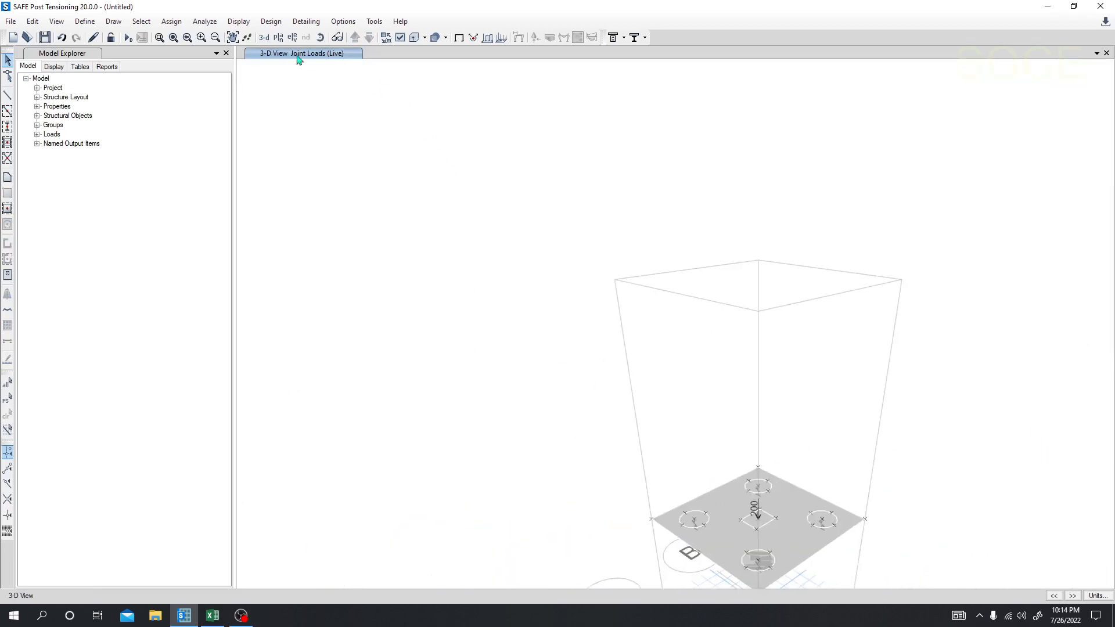
pyautogui.click(278, 37)
pyautogui.moveTo(1017, 301); pyautogui.dragTo(919, 277, button='middle')
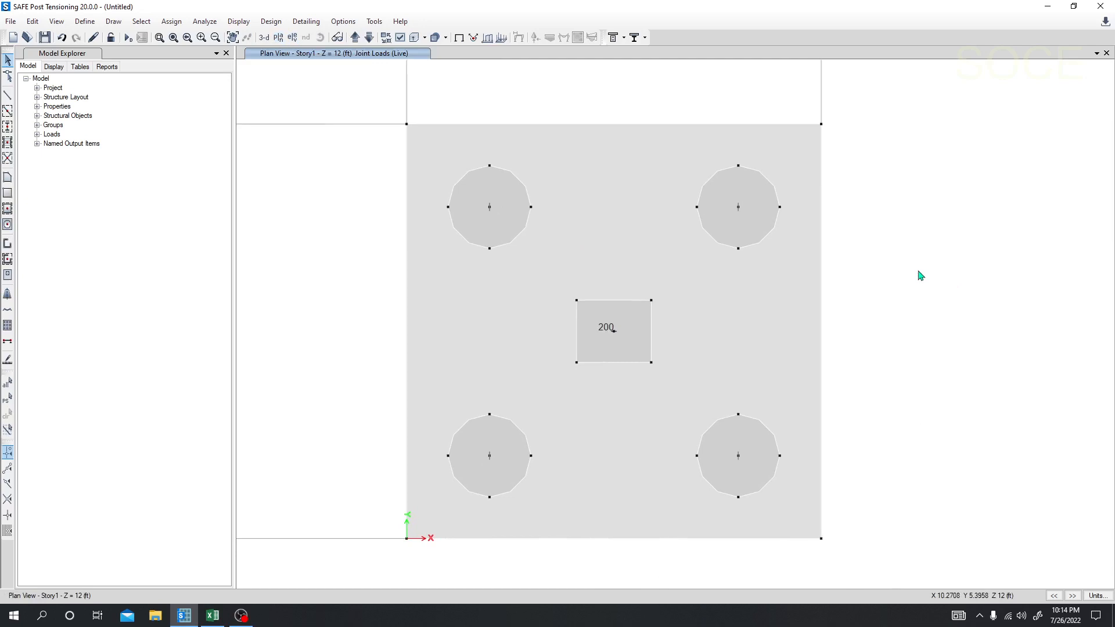
# Step: Run the analysis, saving the model as Pile cap v20, and close the warning and analysis messages
pyautogui.click(129, 39)
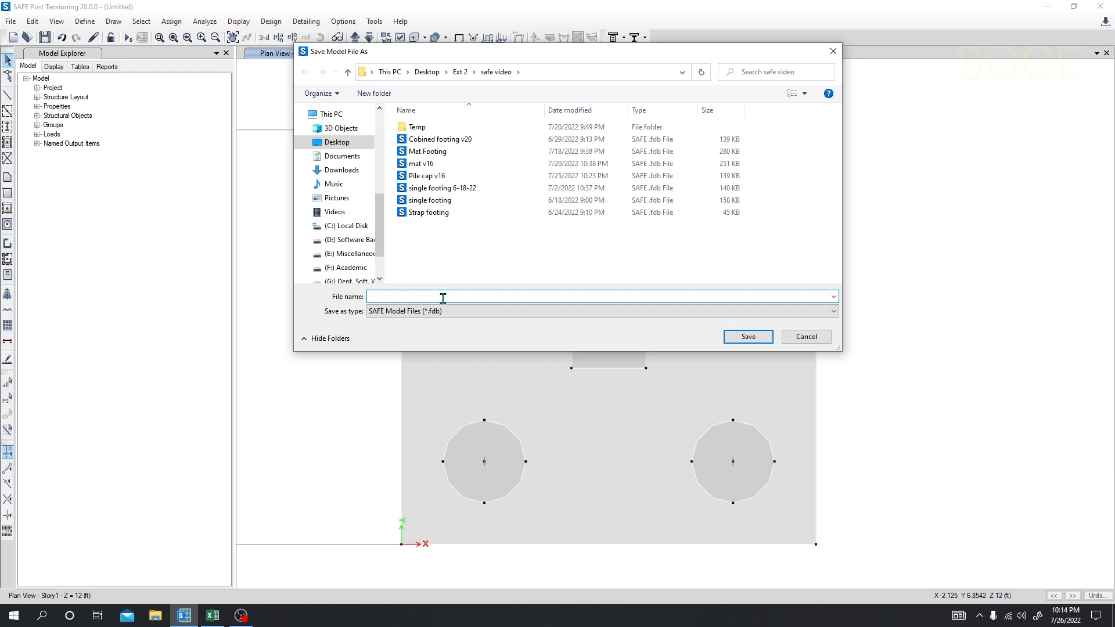
pyautogui.click(430, 176)
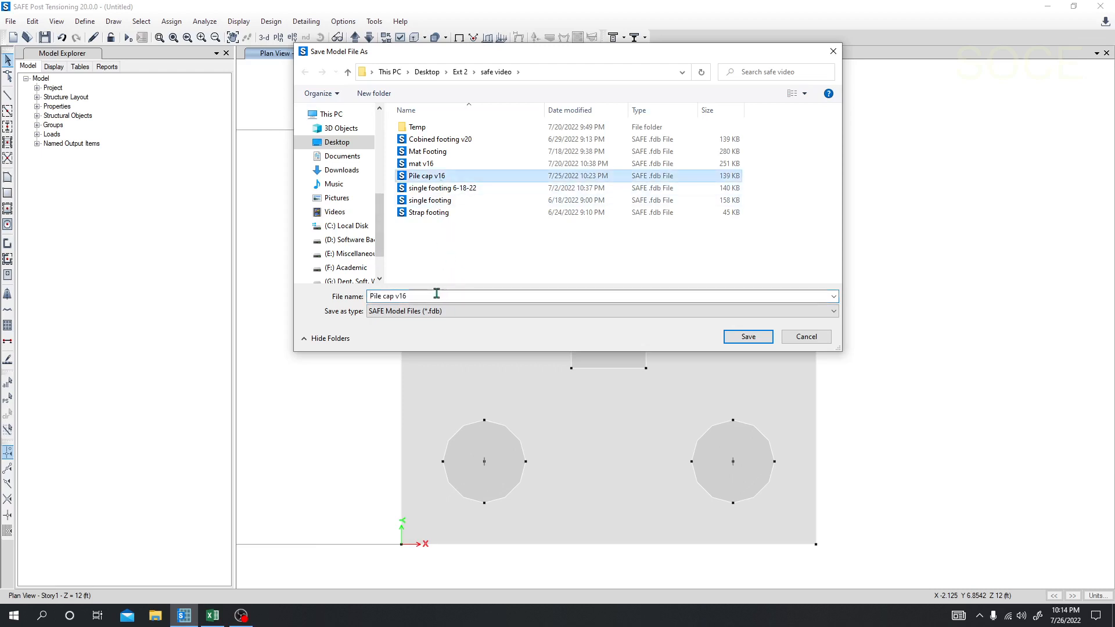
pyautogui.click(416, 296)
pyautogui.moveTo(402, 296); pyautogui.dragTo(399, 296)
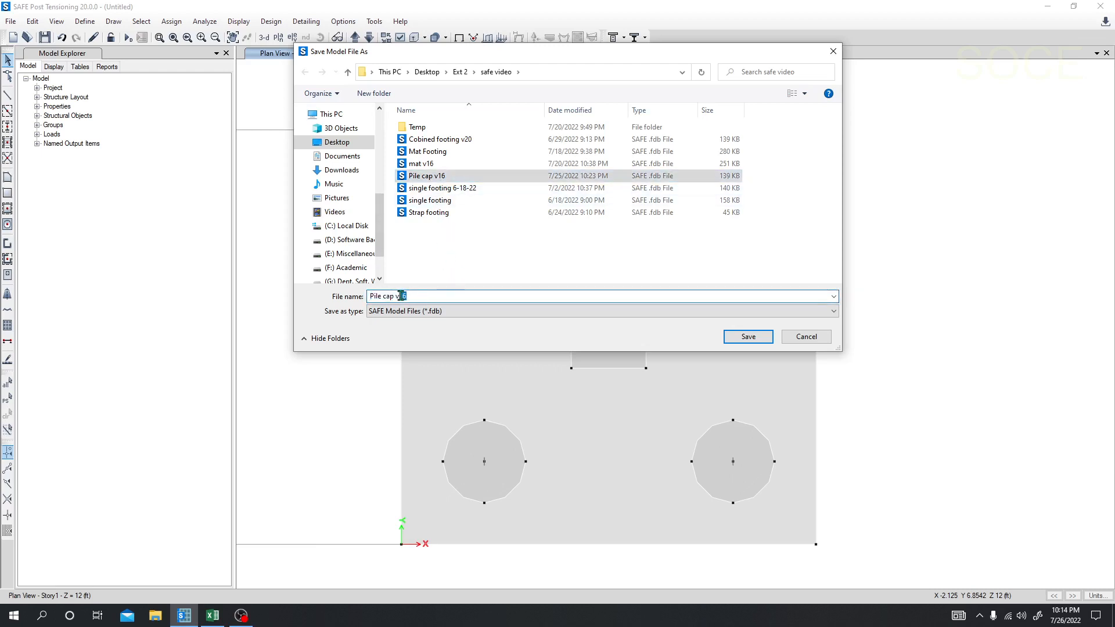
pyautogui.write('2')
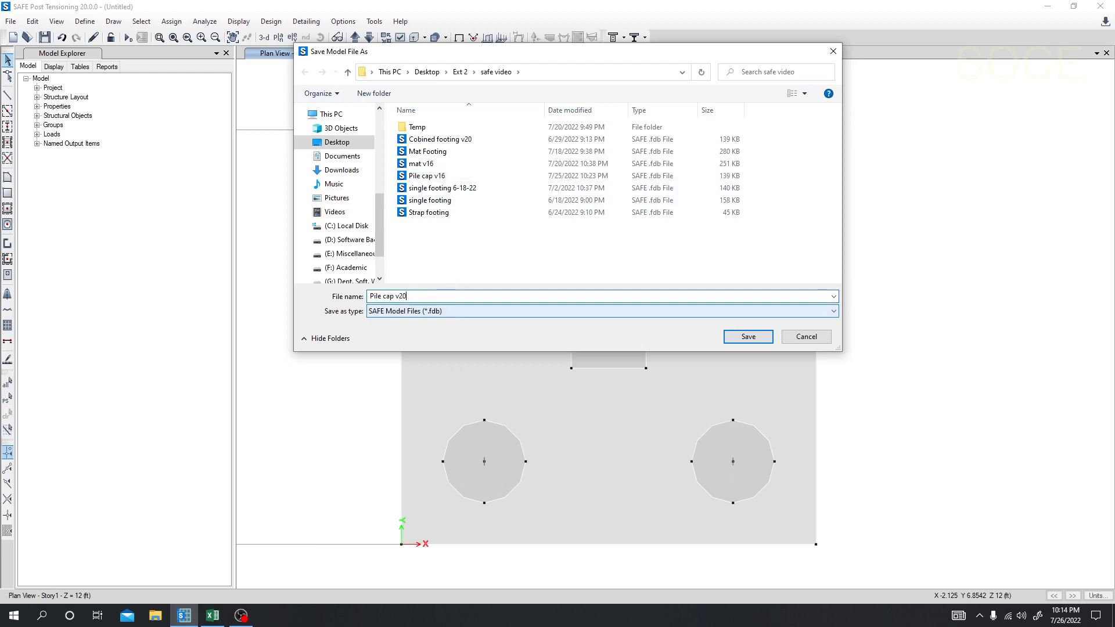
pyautogui.write('0')
pyautogui.click(748, 337)
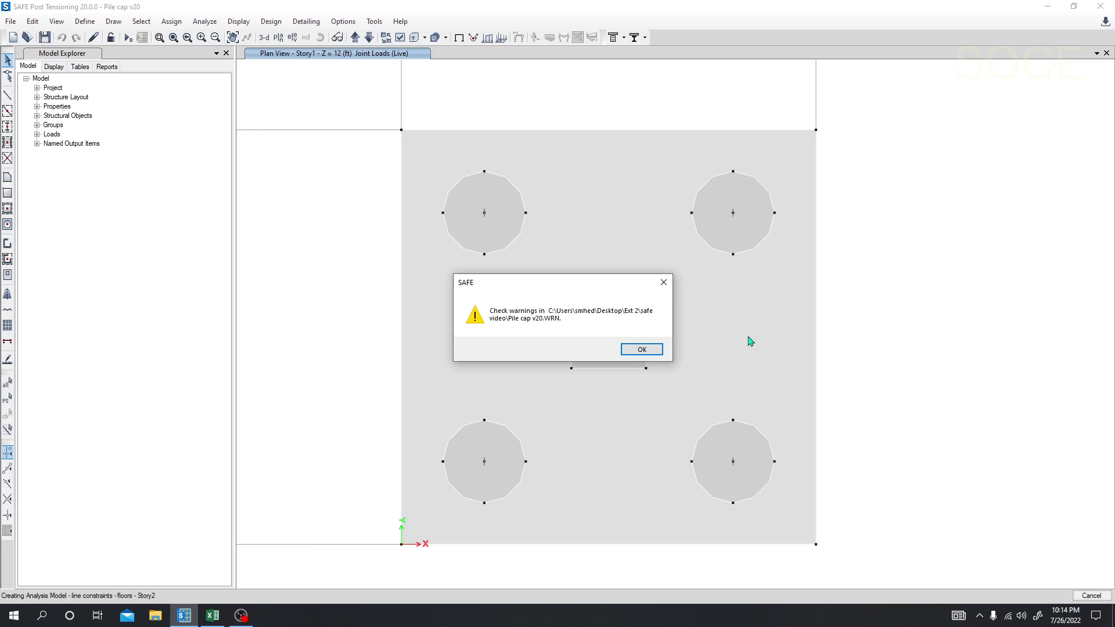
pyautogui.click(642, 350)
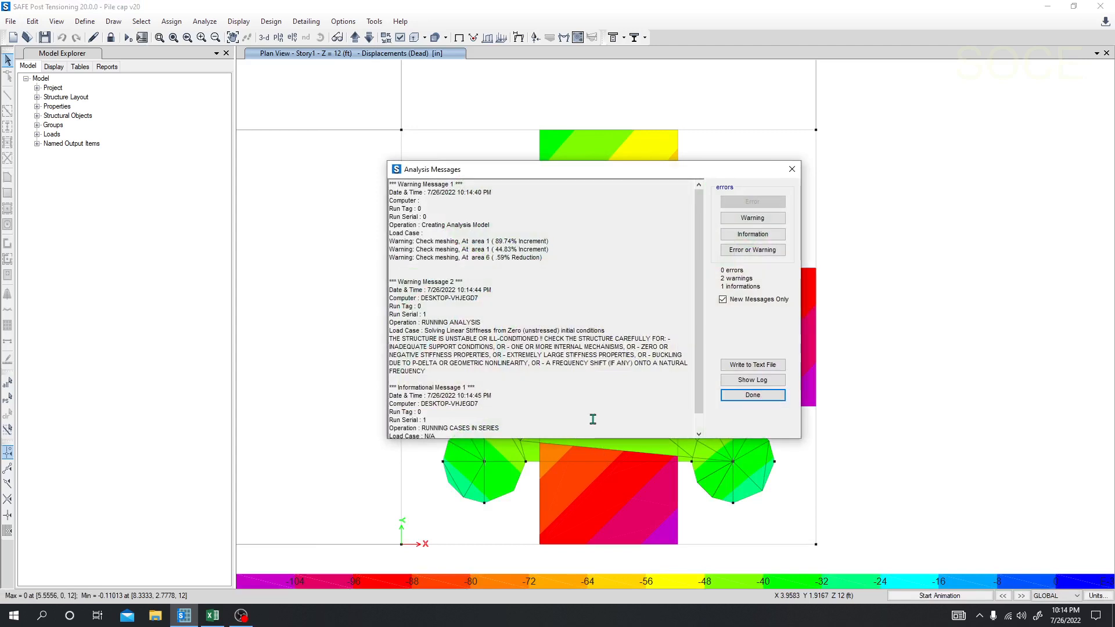
pyautogui.click(791, 169)
# Step: Examine the Dead displacement contours of the pile cap and the displacements at its joints in the Story1 plan
pyautogui.scroll(-3, 781, 197)
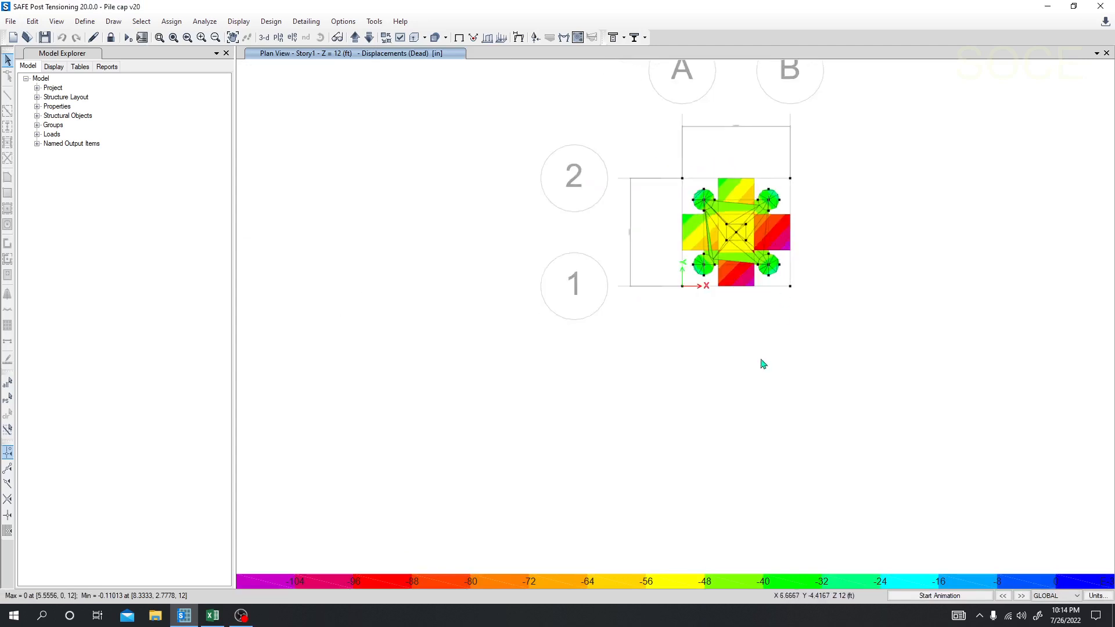
pyautogui.moveTo(744, 366); pyautogui.dragTo(637, 415, button='middle')
pyautogui.scroll(2, 639, 317)
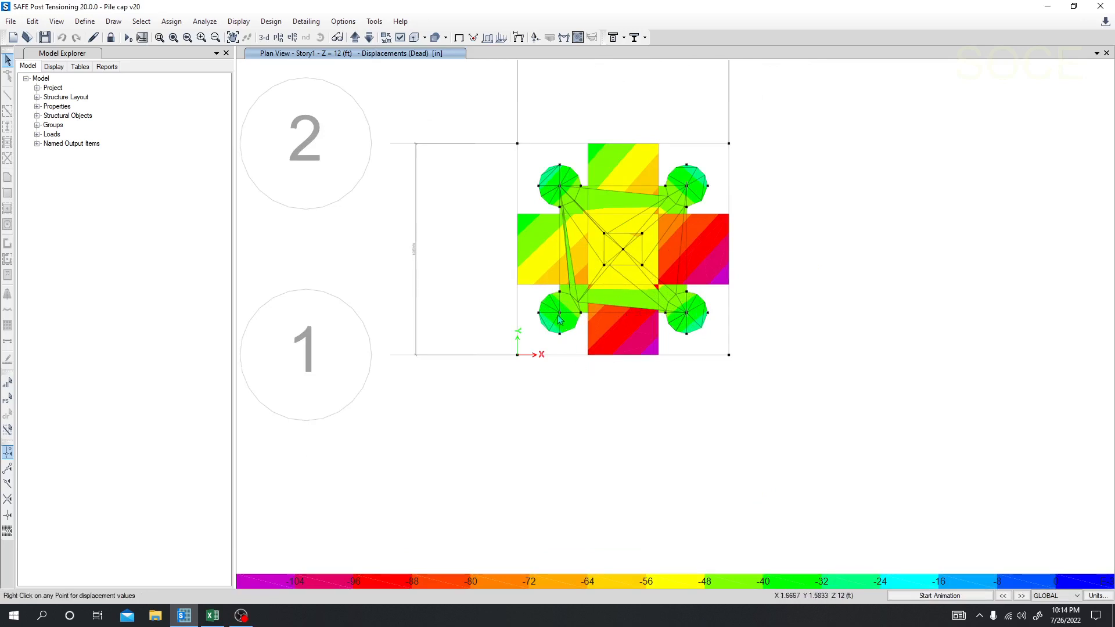
pyautogui.moveTo(559, 313)
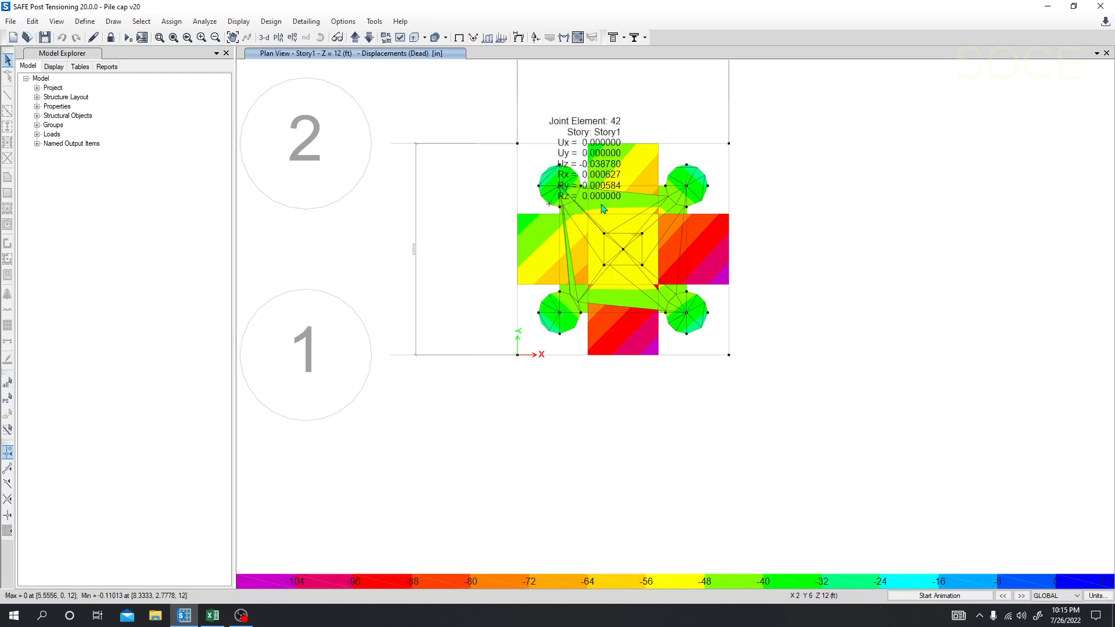
pyautogui.moveTo(639, 389); pyautogui.dragTo(633, 398, button='middle')
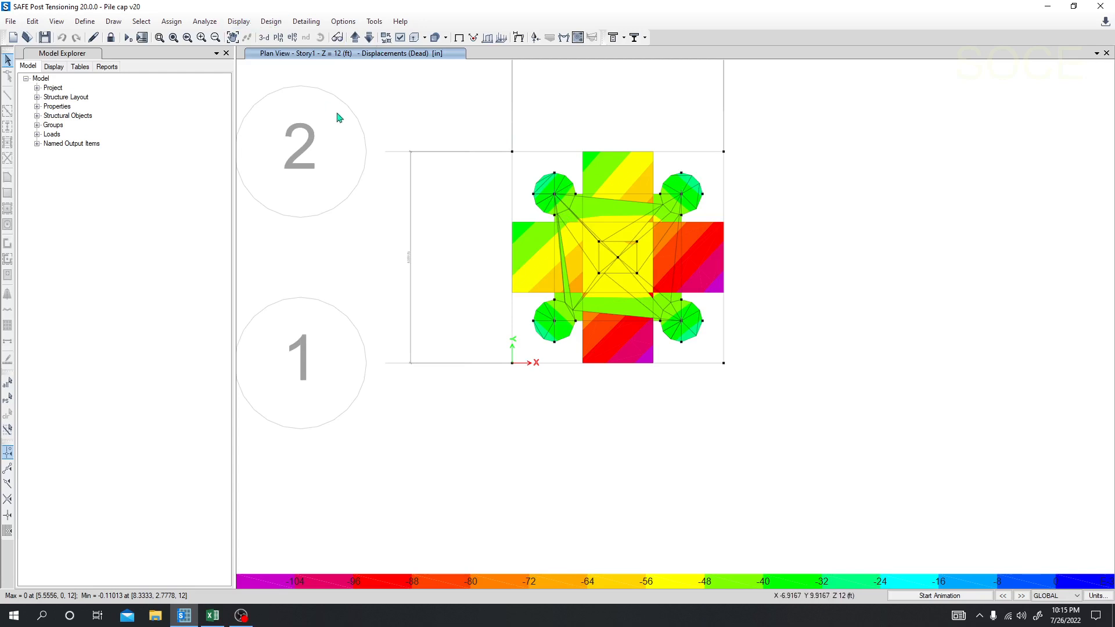
pyautogui.moveTo(469, 125); pyautogui.dragTo(453, 126, button='middle')
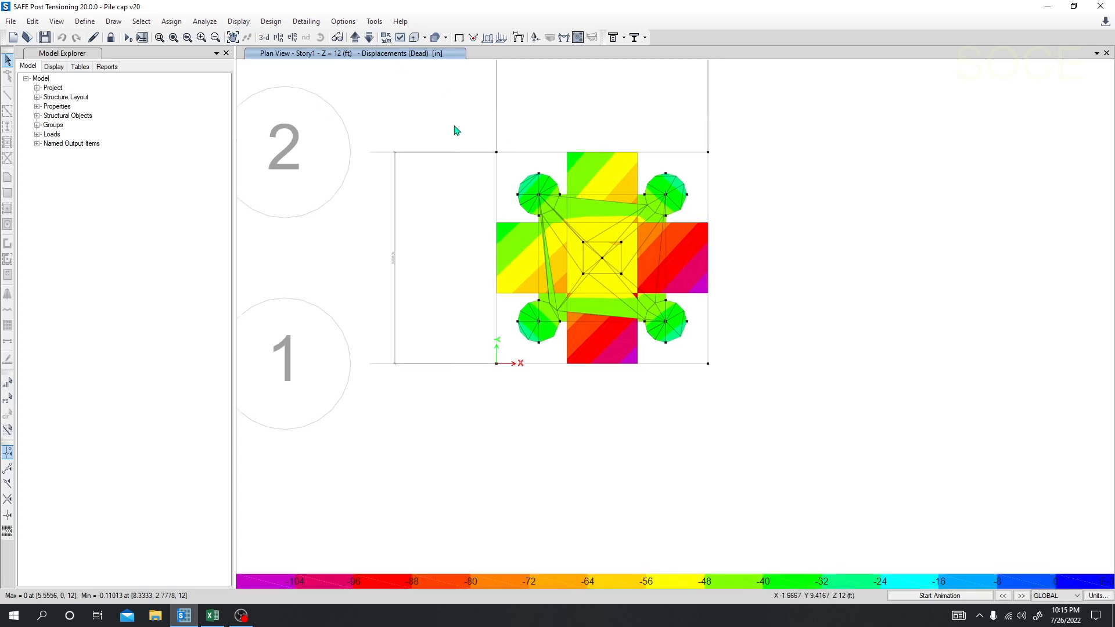
# Step: Display the punching shear design results and examine the ratios at the four piles and the centre column
pyautogui.click(238, 24)
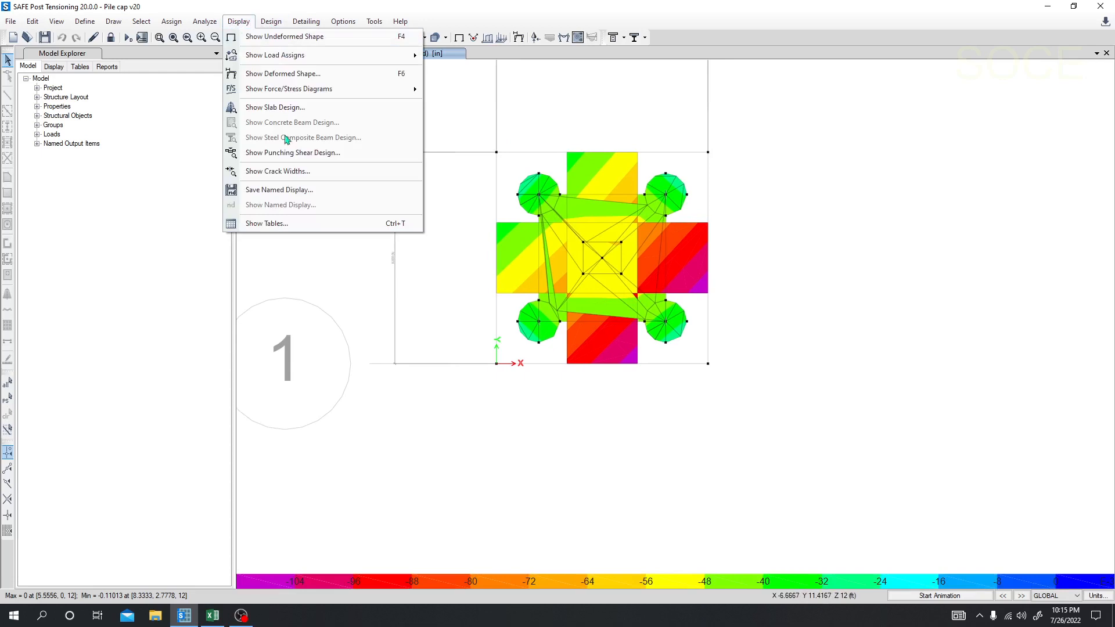
pyautogui.click(291, 152)
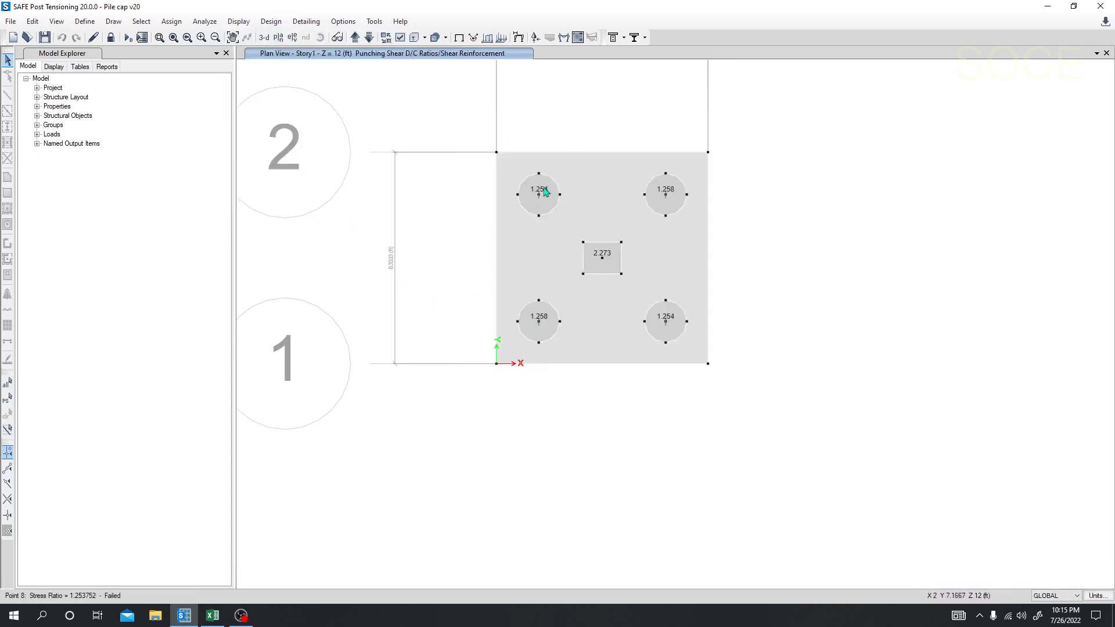
pyautogui.scroll(3, 740, 289)
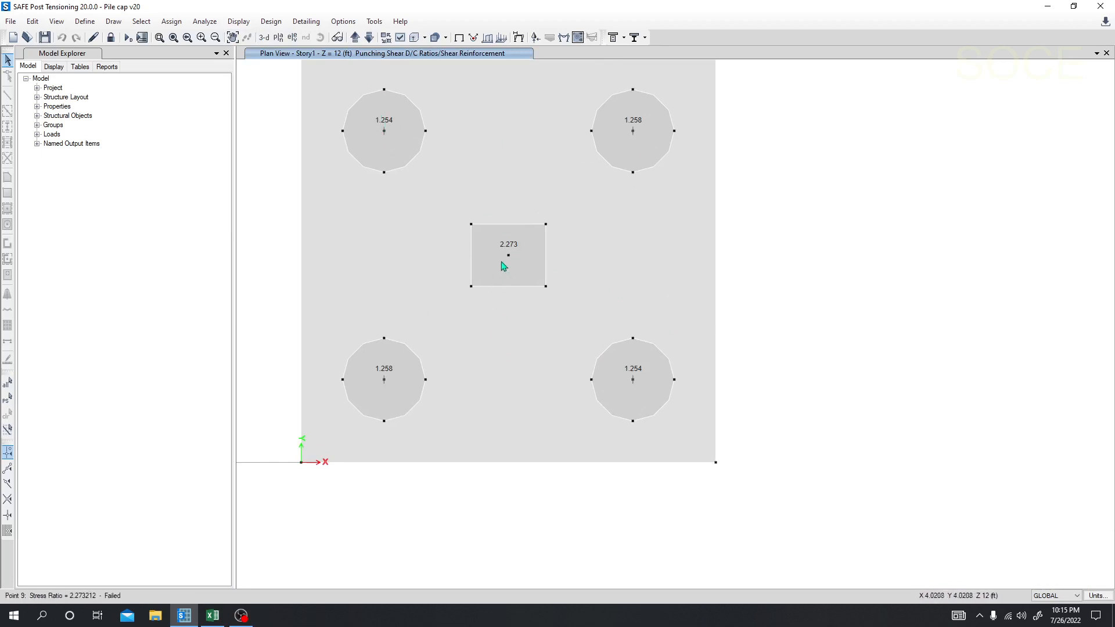
pyautogui.scroll(-2, 497, 411)
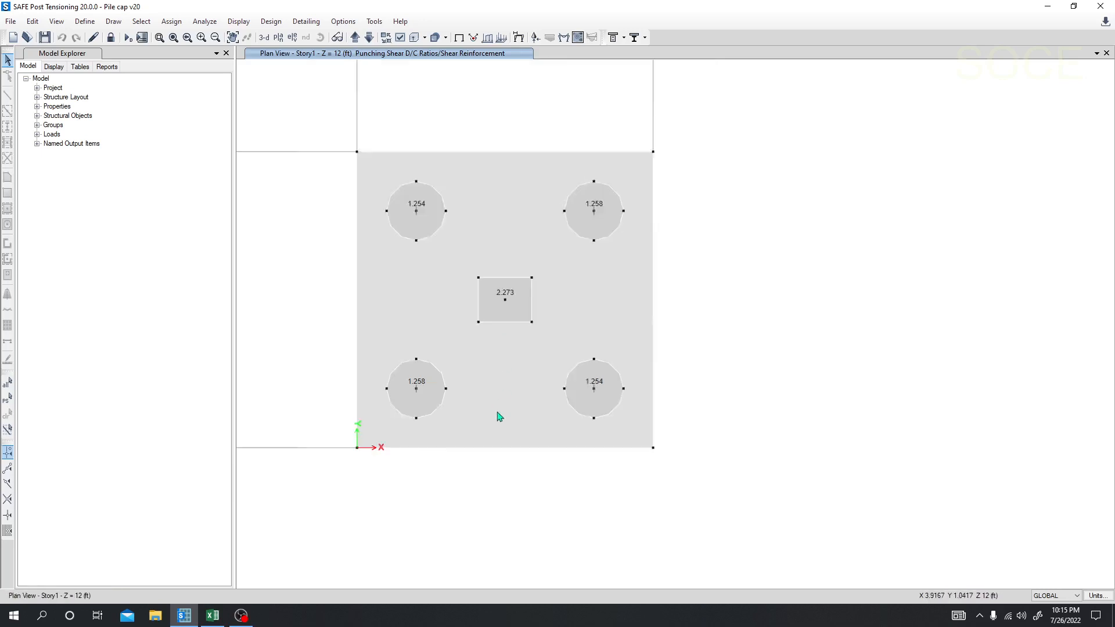
pyautogui.moveTo(376, 430); pyautogui.dragTo(458, 398, button='middle')
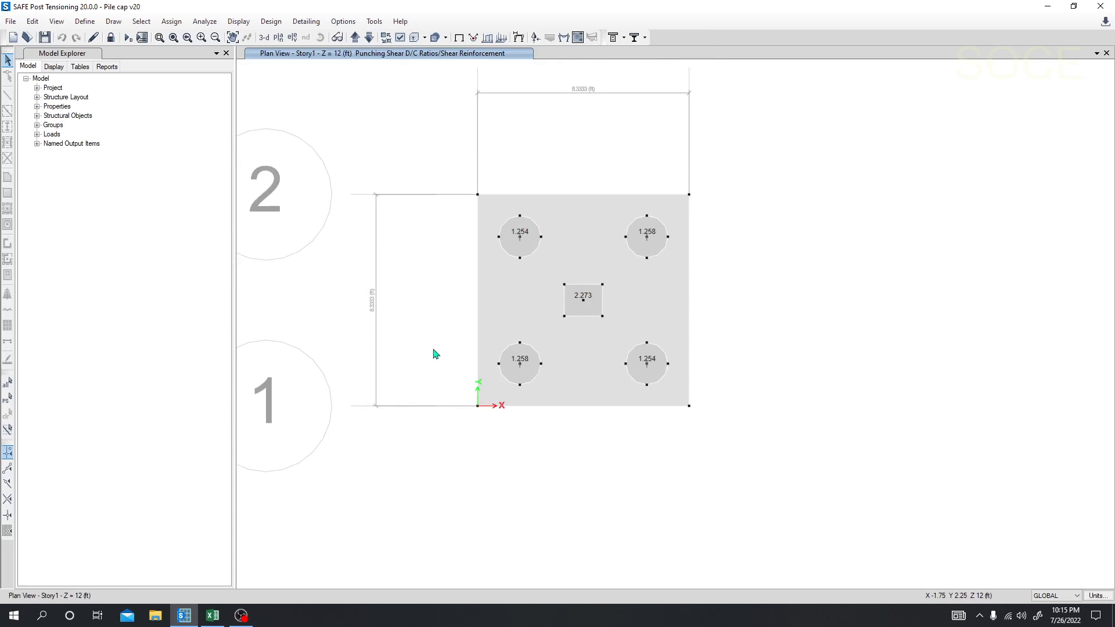
pyautogui.moveTo(428, 346); pyautogui.dragTo(403, 339, button='middle')
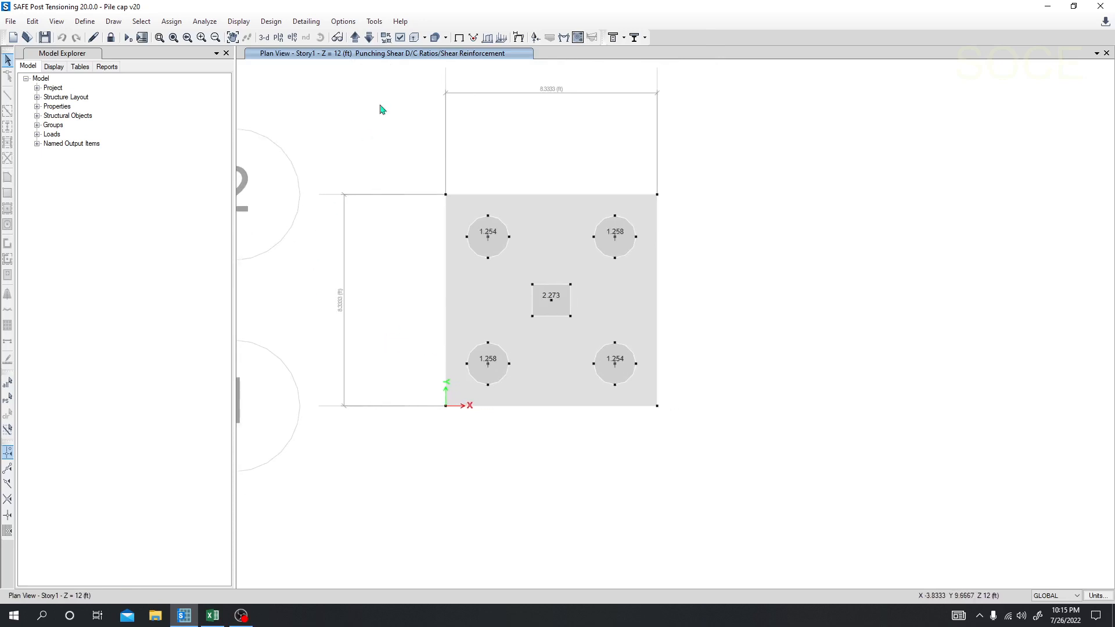
# Step: Display the Fz reactions for the Comb1 combination as arrows in the 3-D view and close the reaction settings
pyautogui.click(535, 37)
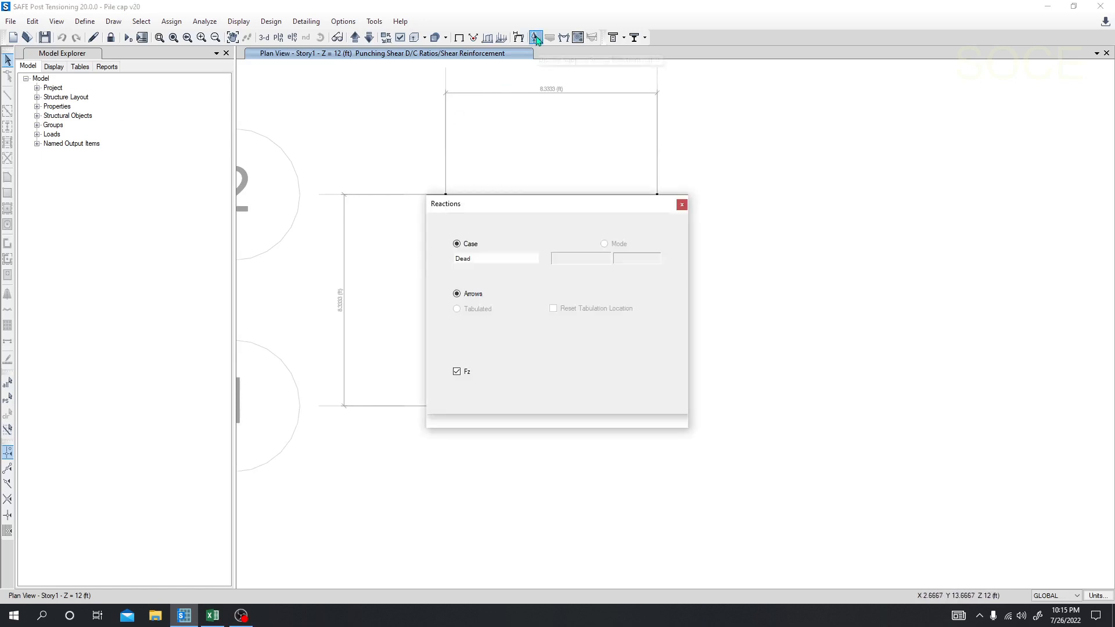
pyautogui.moveTo(503, 211); pyautogui.dragTo(181, 146)
pyautogui.click(175, 181)
pyautogui.click(142, 196)
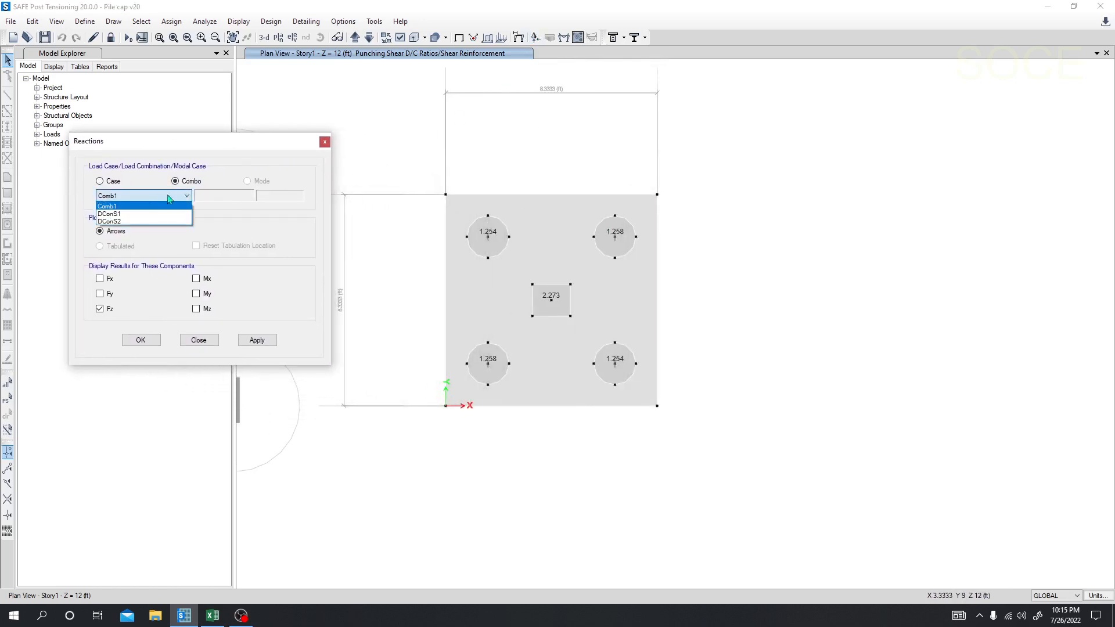
pyautogui.click(137, 204)
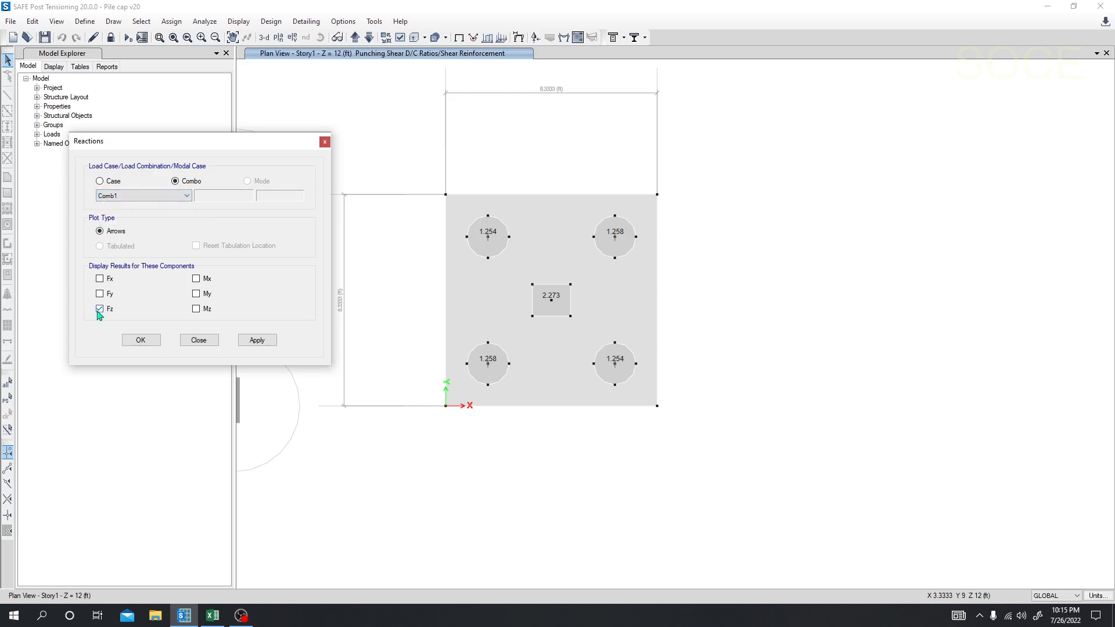
pyautogui.click(259, 342)
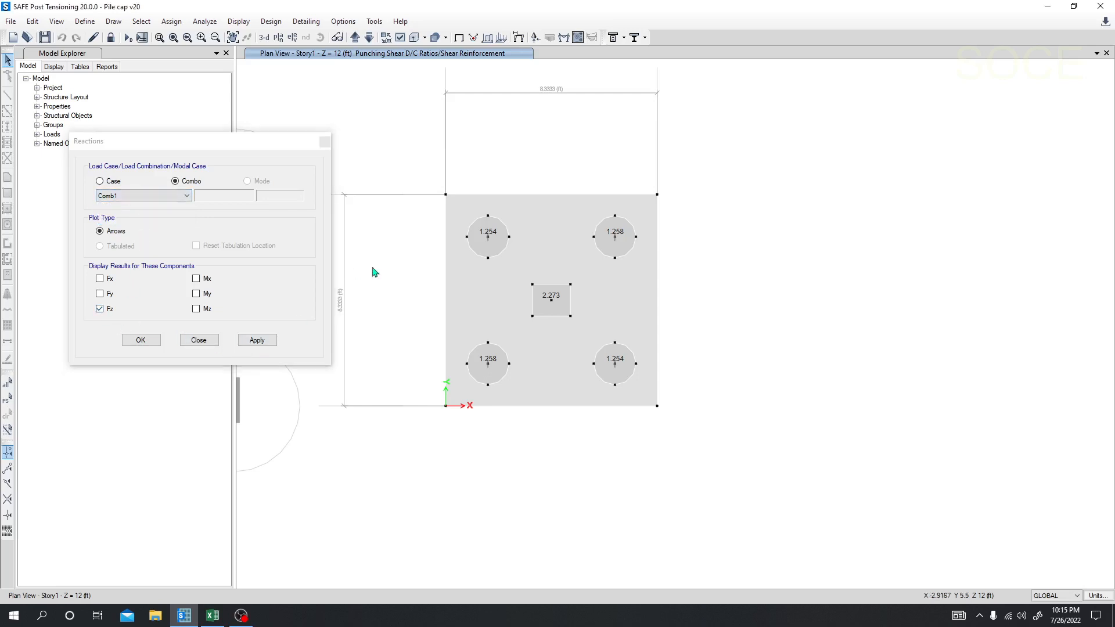
pyautogui.click(265, 38)
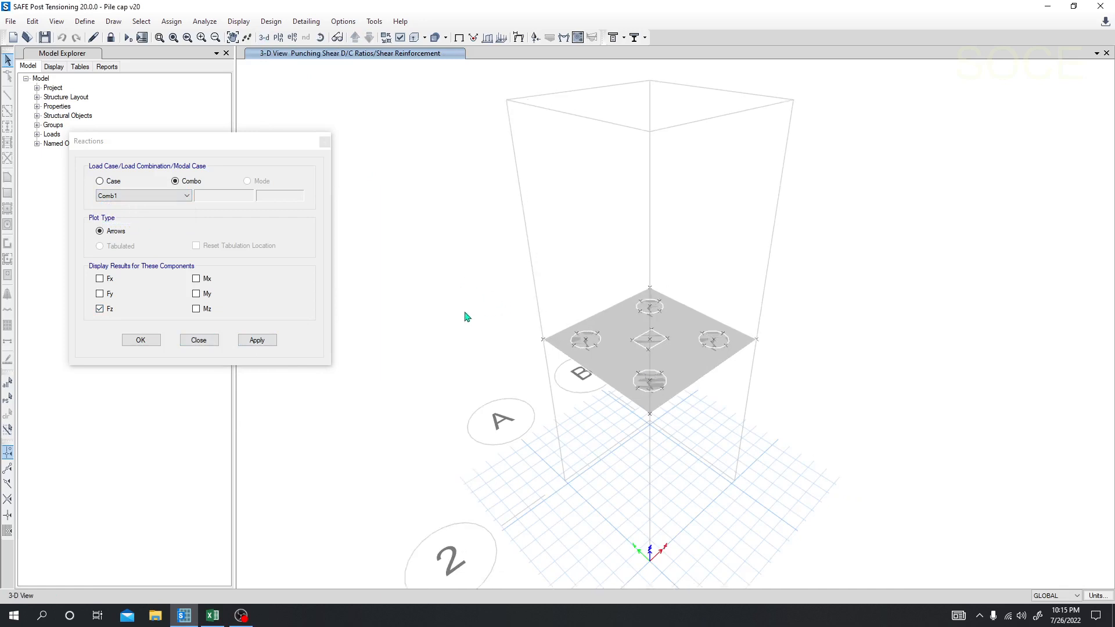
pyautogui.click(259, 341)
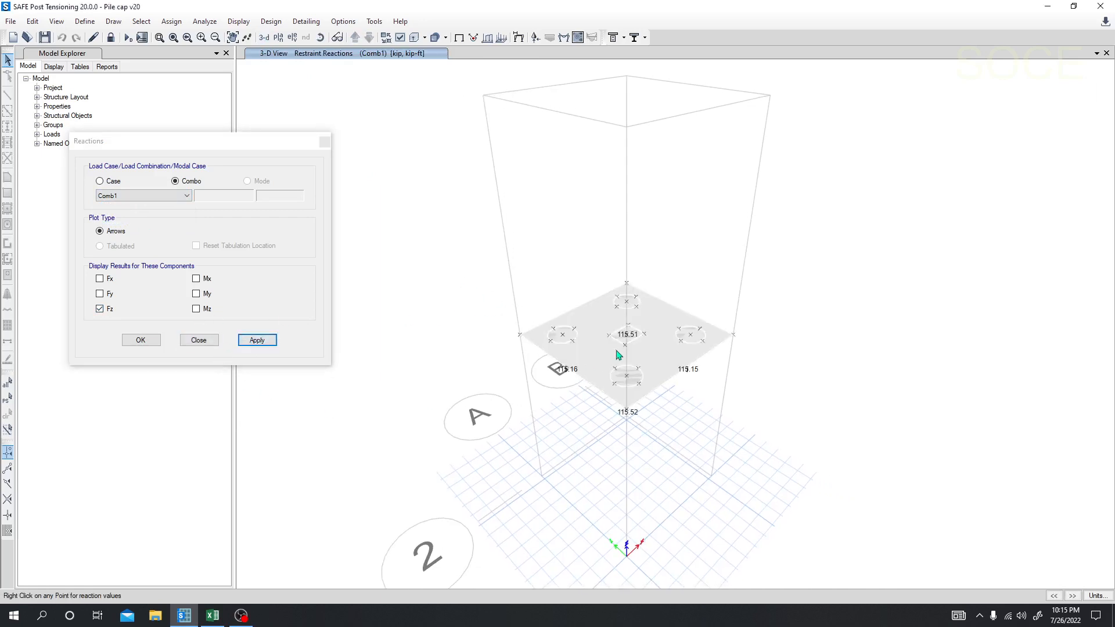
pyautogui.scroll(2, 619, 355)
pyautogui.moveTo(472, 449); pyautogui.dragTo(468, 443, button='middle')
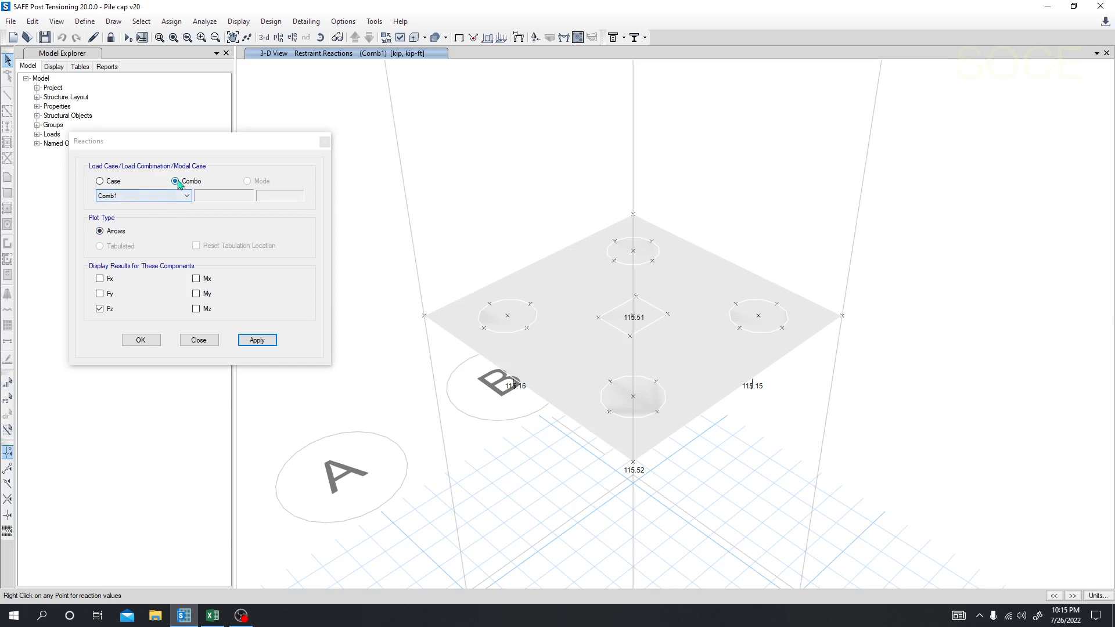
pyautogui.click(325, 141)
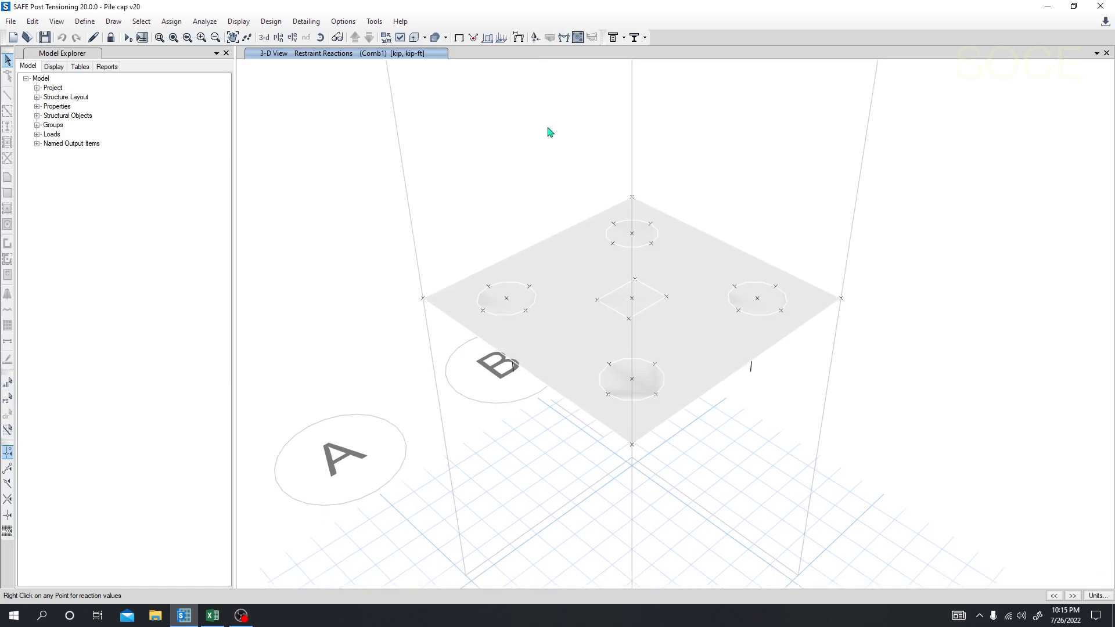
# Step: Inspect the Comb1 restraint reactions at the individual pile joints in the 3-D view
pyautogui.rightClick(507, 300)
pyautogui.scroll(1, 629, 465)
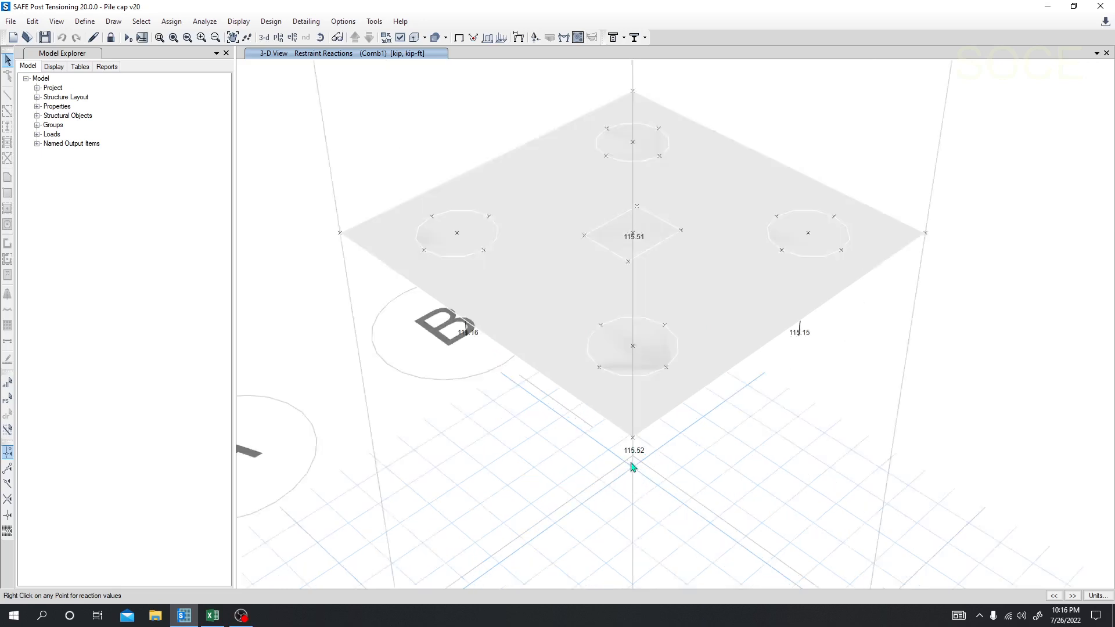
pyautogui.scroll(-4, 630, 467)
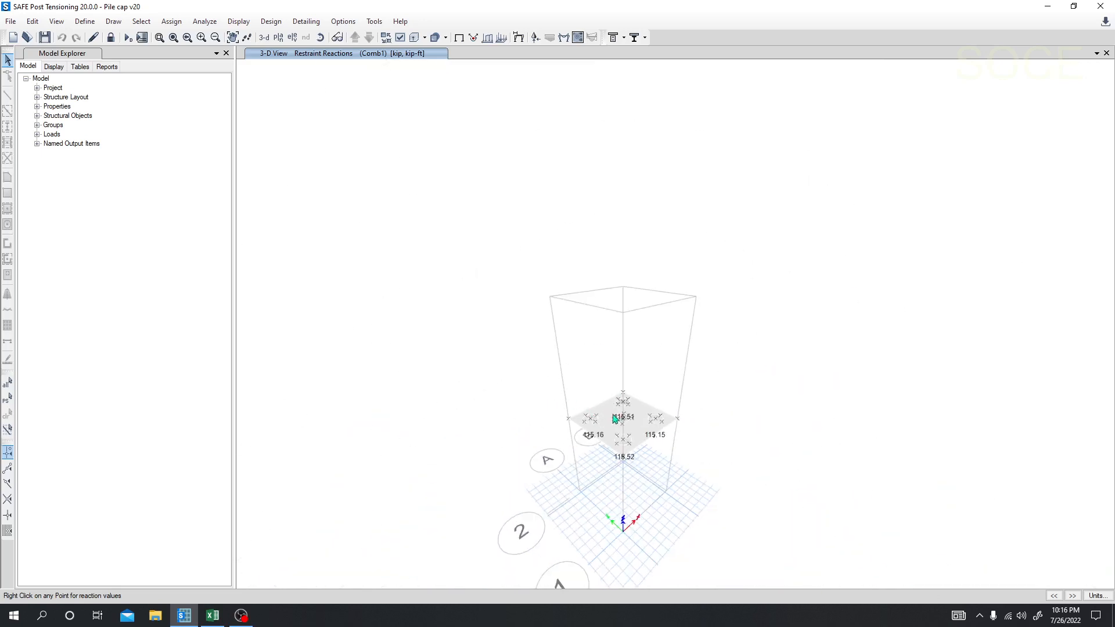
pyautogui.scroll(-1, 554, 390)
pyautogui.scroll(5, 551, 388)
pyautogui.rightClick(524, 286)
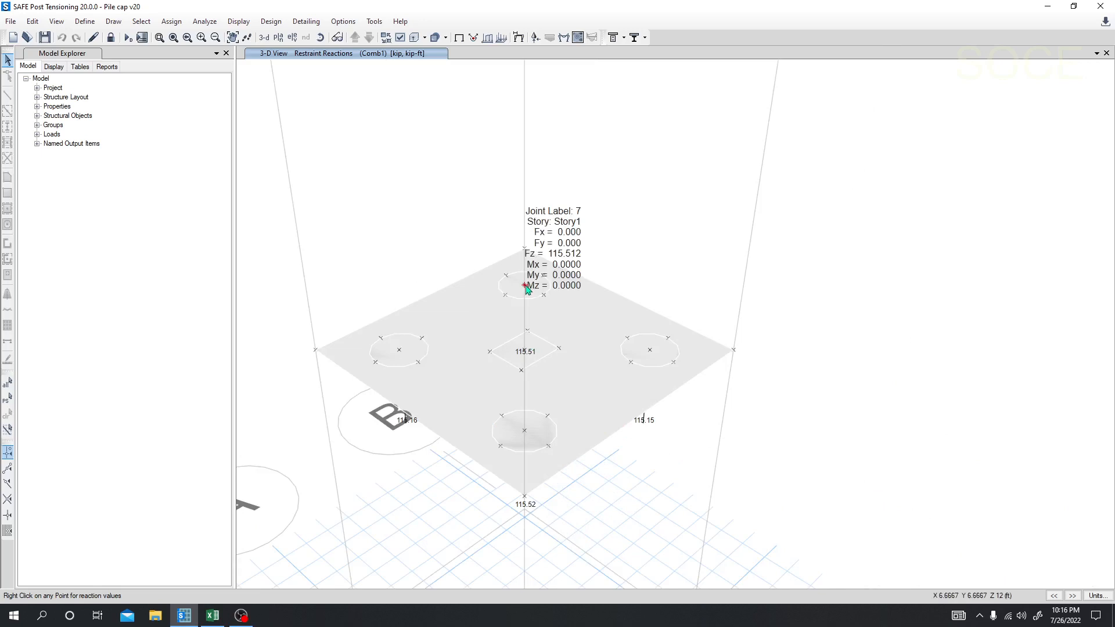
pyautogui.rightClick(400, 352)
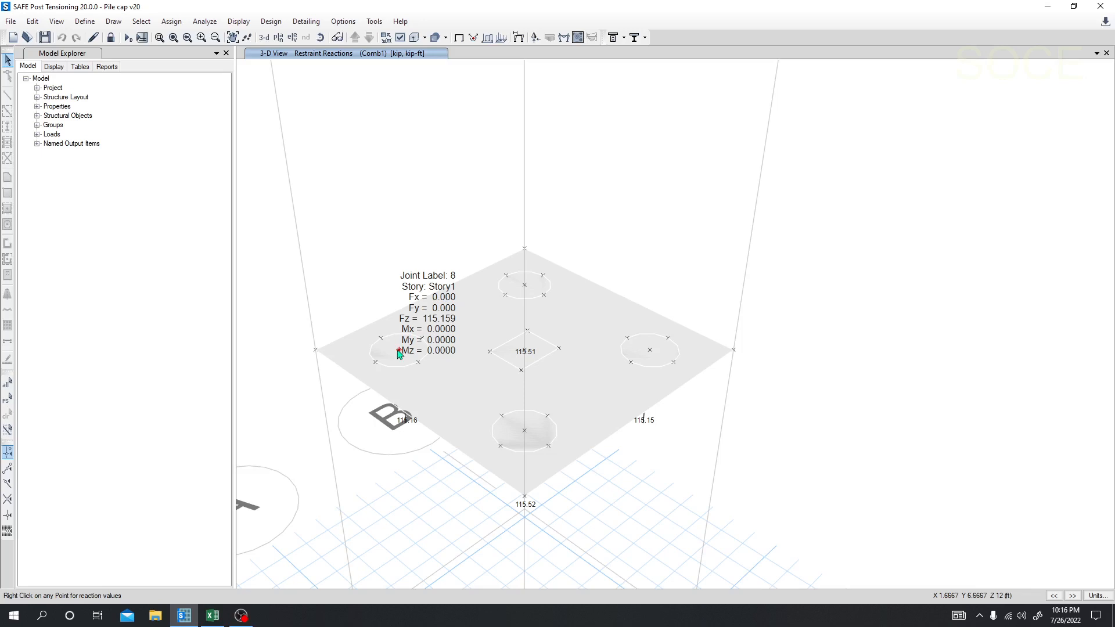
# Step: Check the pile capacity and loading data in the Excel sheet, return to SAFE and inspect the centre joint's reactions
pyautogui.click(213, 616)
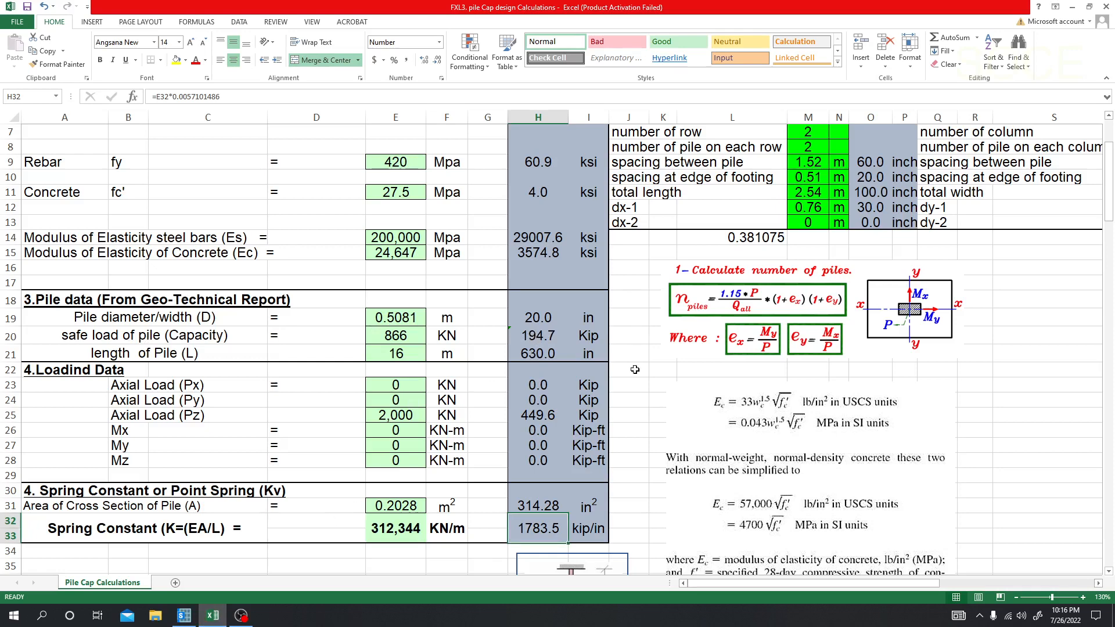
pyautogui.click(184, 616)
pyautogui.moveTo(525, 353)
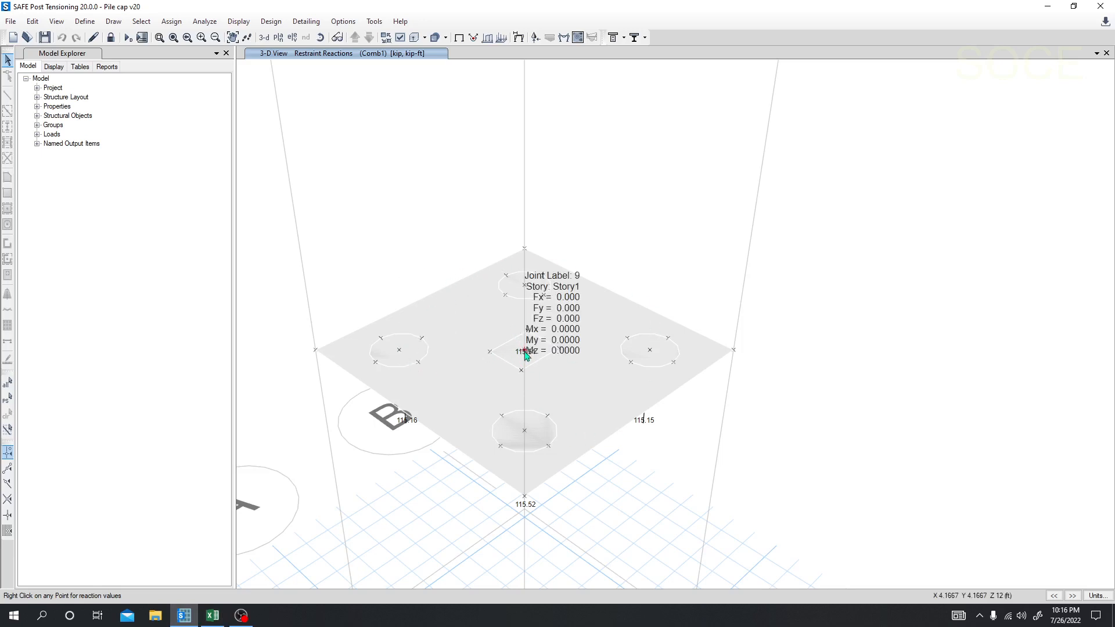
pyautogui.moveTo(381, 160); pyautogui.dragTo(417, 169, button='middle')
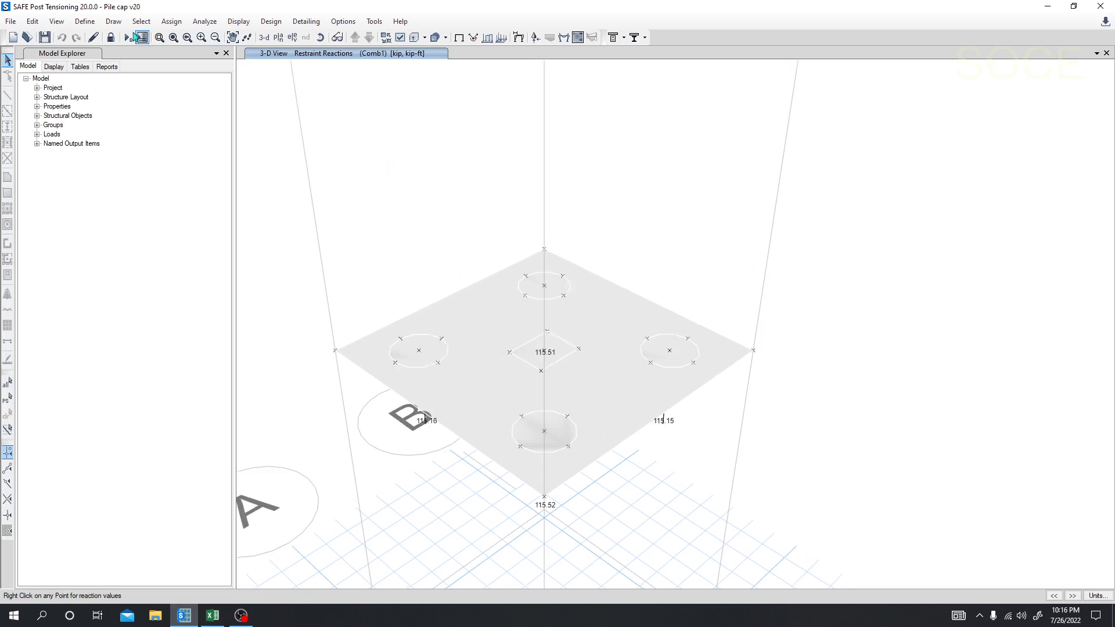
# Step: Unlock the model, discarding the analysis results, and set the Column Stiff slab property's thickness to 24 in
pyautogui.click(110, 37)
pyautogui.click(568, 354)
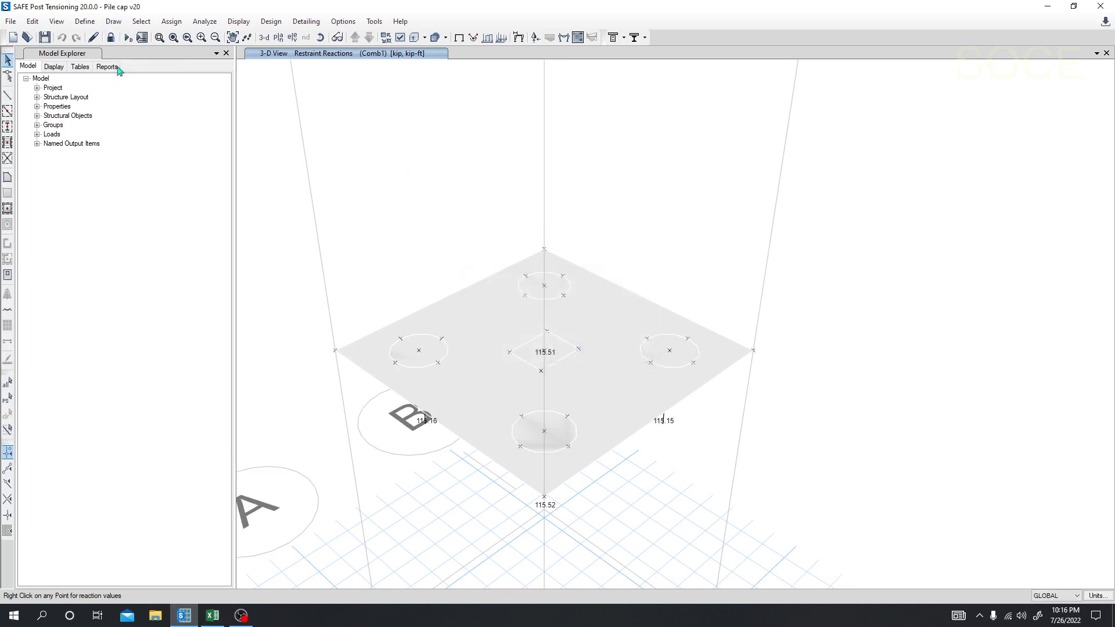
pyautogui.click(85, 22)
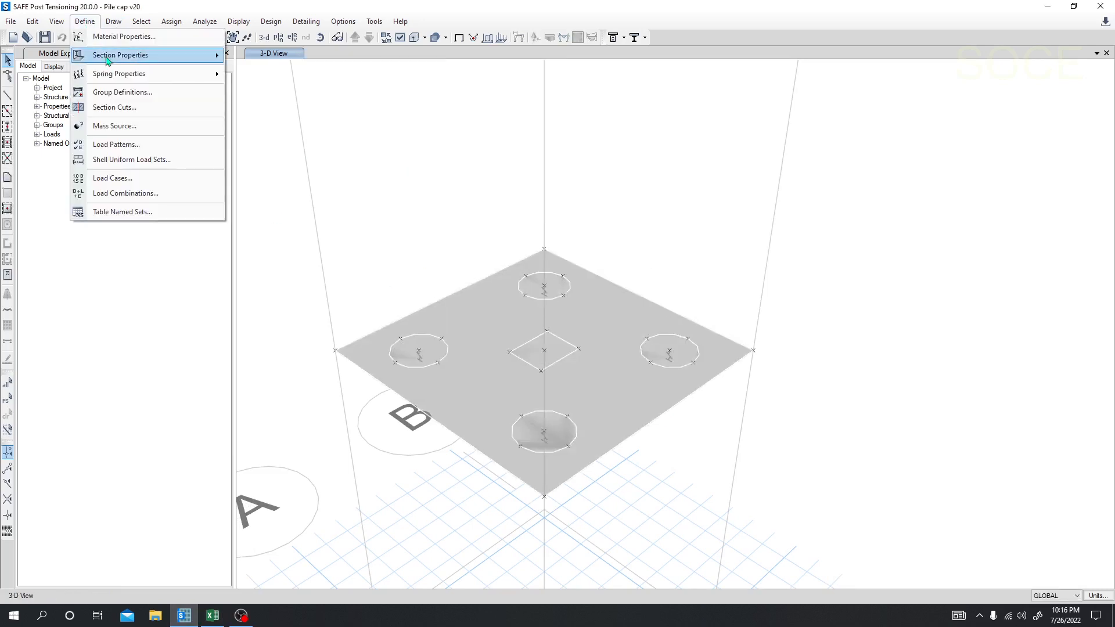
pyautogui.moveTo(135, 57)
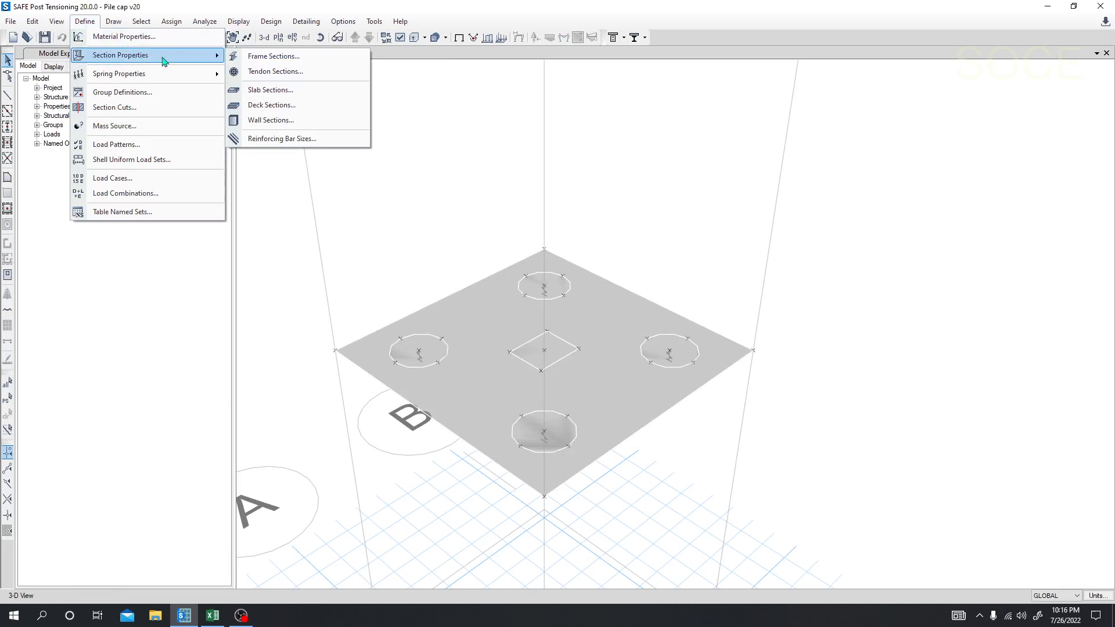
pyautogui.click(286, 90)
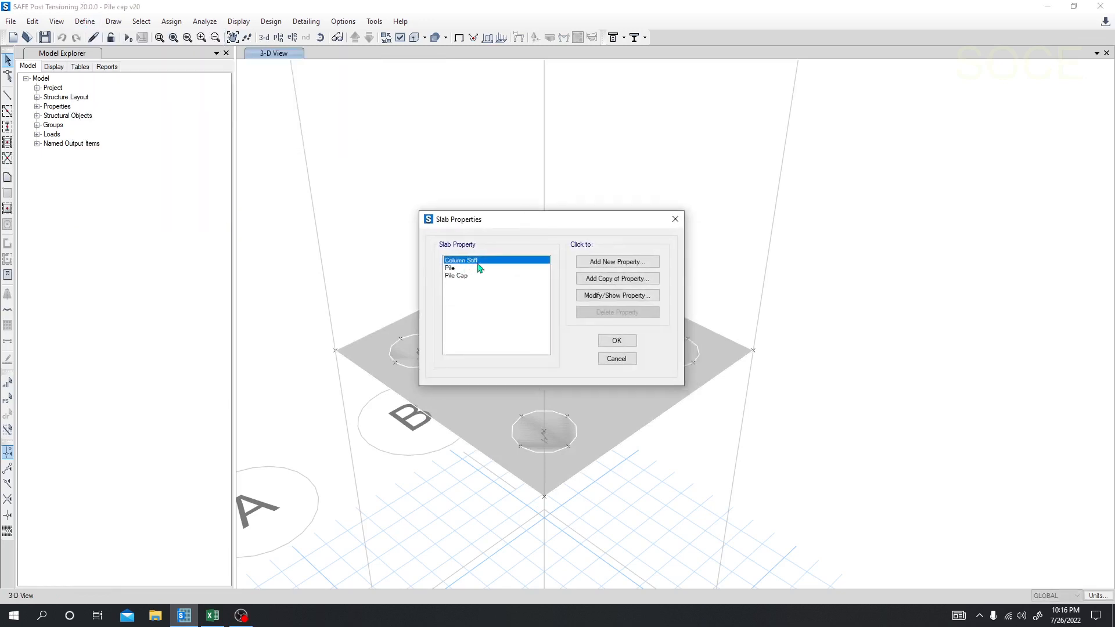
pyautogui.click(616, 295)
pyautogui.doubleClick(616, 333)
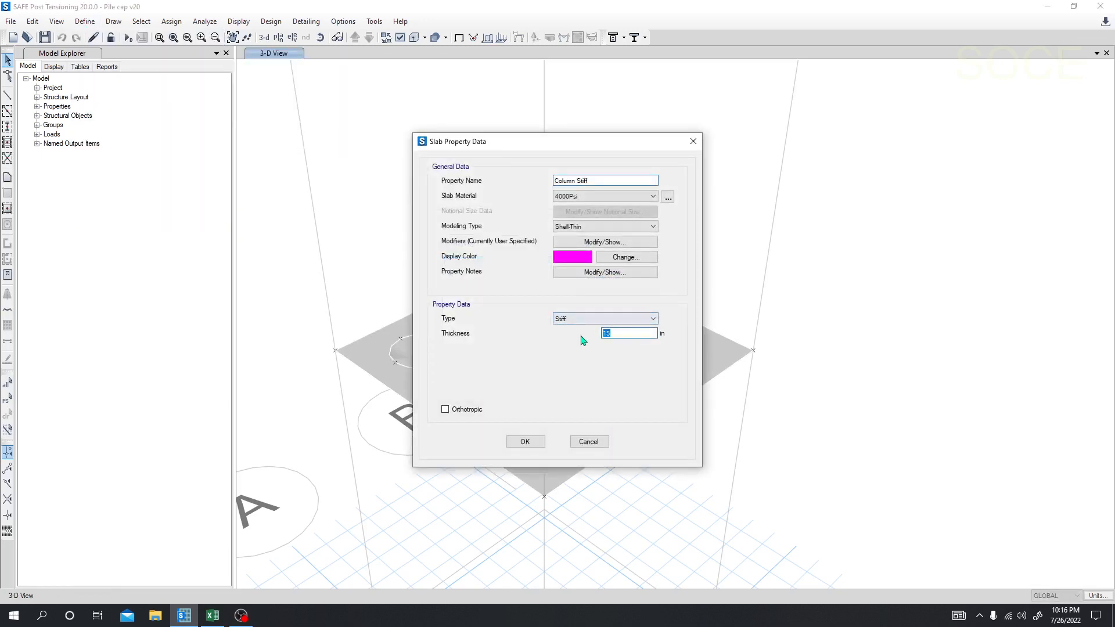
pyautogui.click(524, 442)
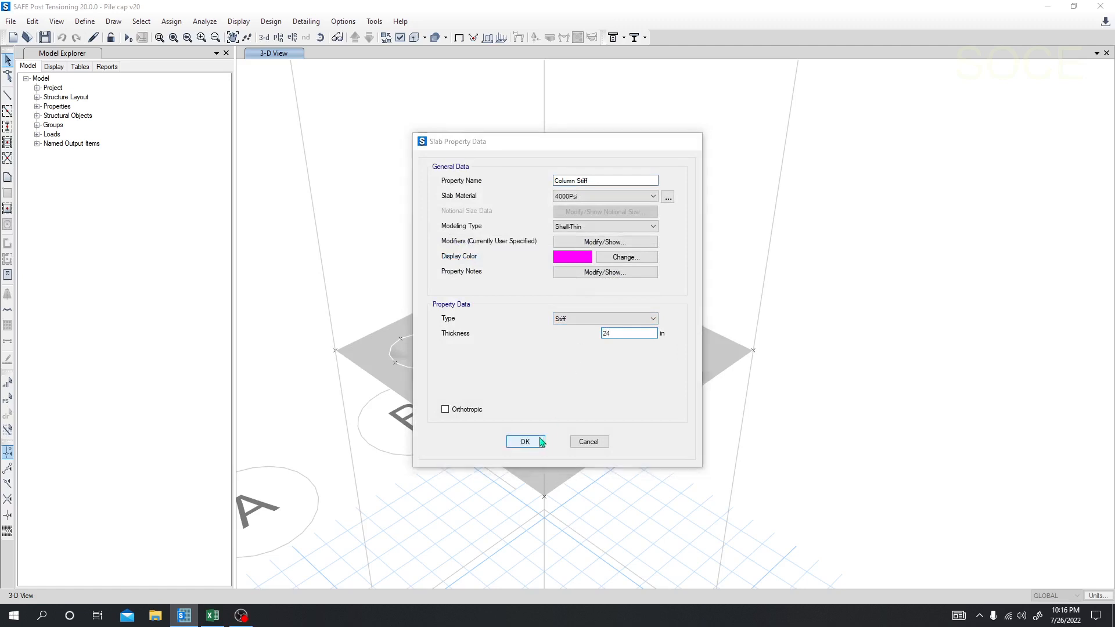
# Step: Set the Pile slab property's thickness to 24 in
pyautogui.click(497, 268)
pyautogui.click(599, 296)
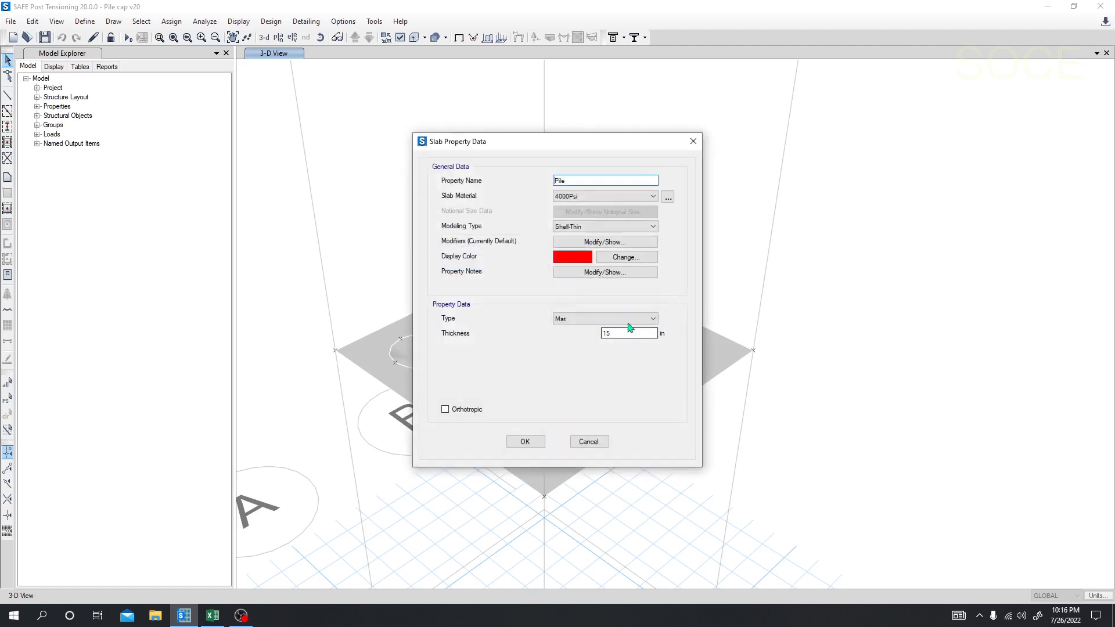
pyautogui.doubleClick(603, 333)
pyautogui.write('24')
pyautogui.click(525, 442)
# Step: Set the Pile Cap slab property's thickness to 24 in, recheck the properties and accept the slab definitions
pyautogui.click(466, 276)
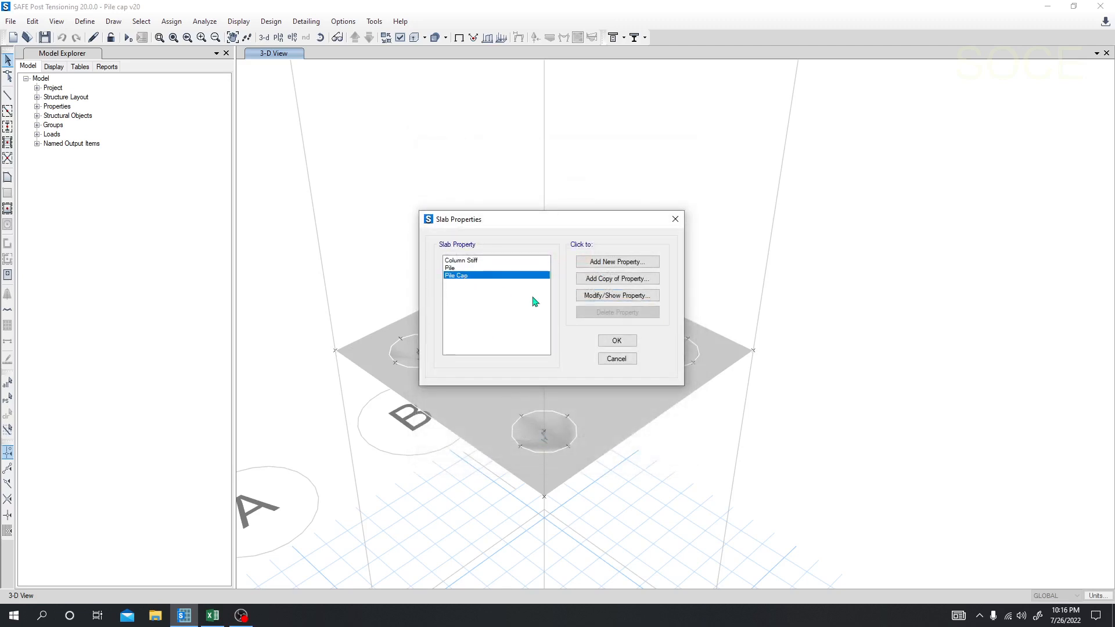
pyautogui.click(613, 297)
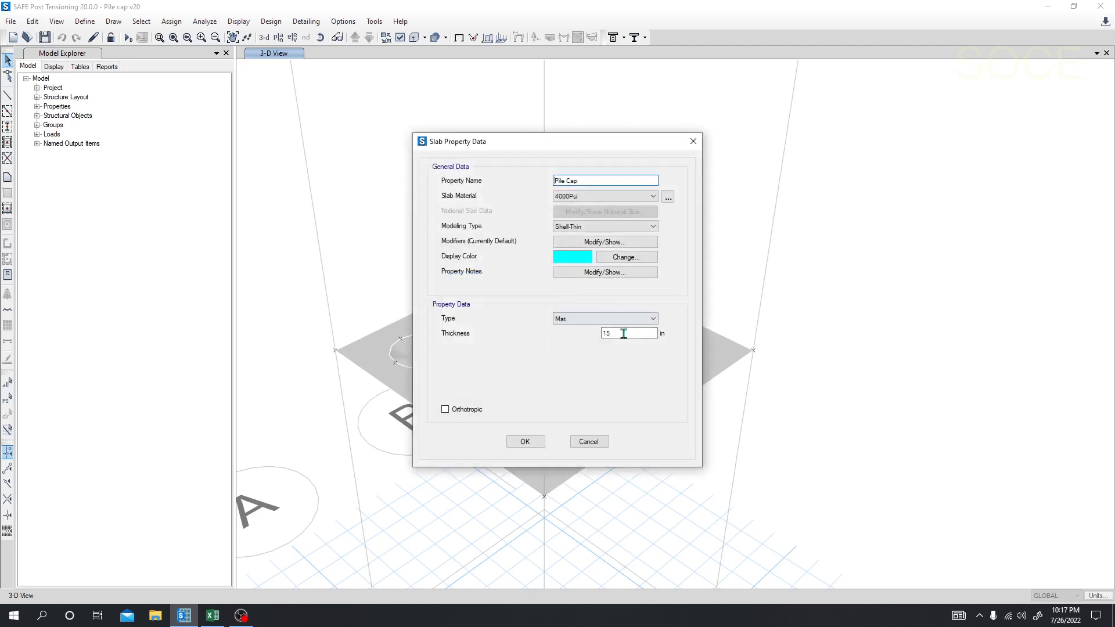
pyautogui.moveTo(622, 334); pyautogui.dragTo(599, 337)
pyautogui.write('24')
pyautogui.click(522, 441)
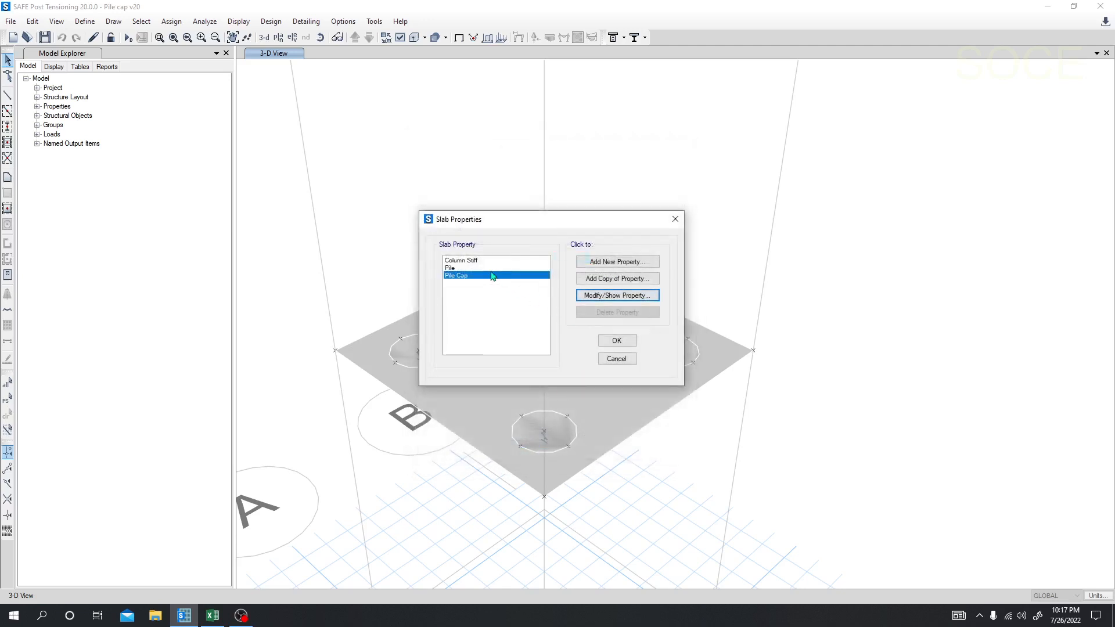
pyautogui.click(489, 271)
pyautogui.click(617, 295)
pyautogui.click(587, 368)
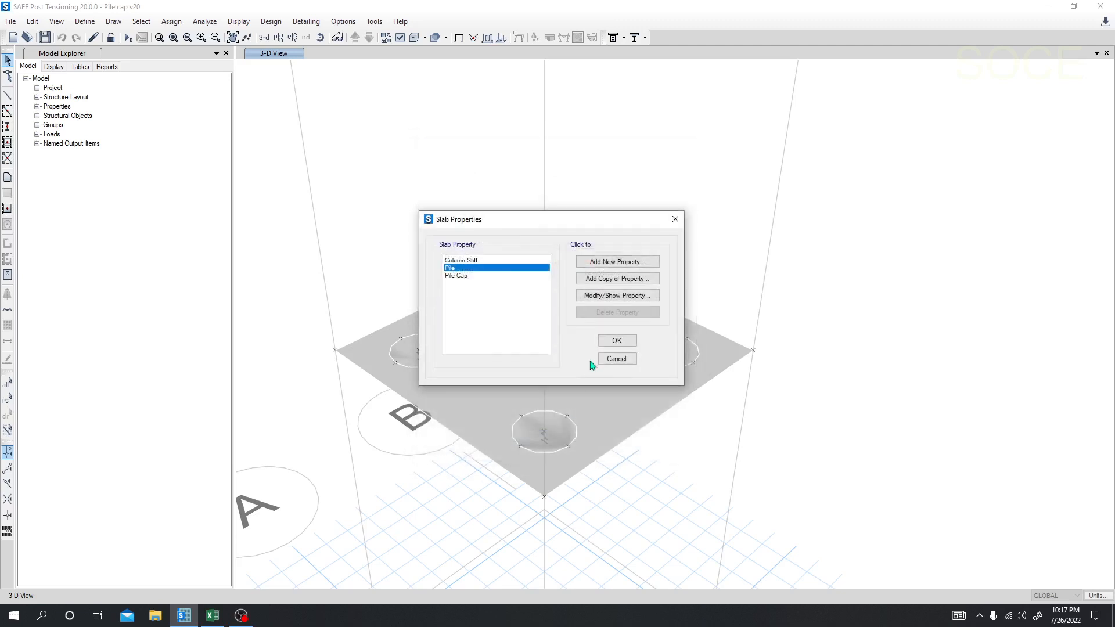
pyautogui.click(616, 339)
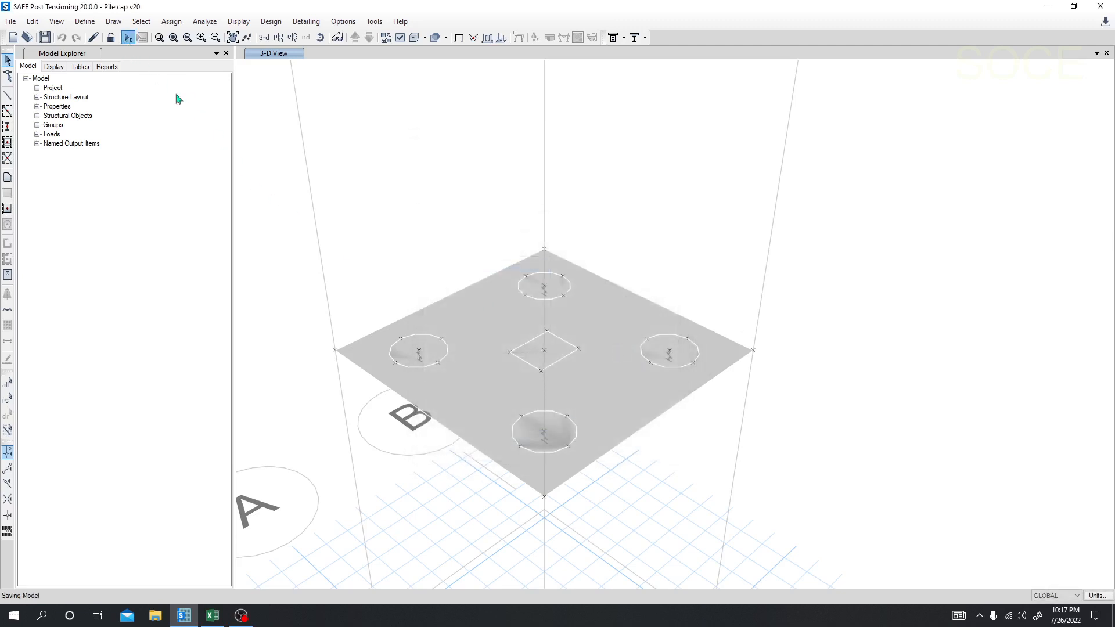
# Step: Run the analysis, dismiss its messages and display the punching shear design ratios on the undeformed 3-D view
pyautogui.press('F5')
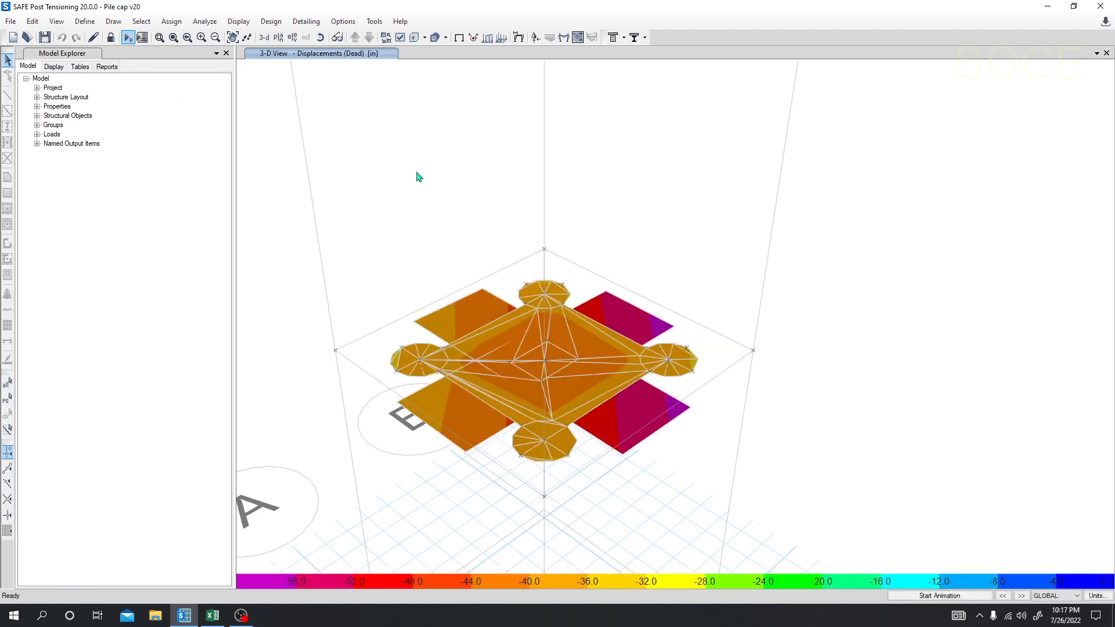
pyautogui.click(791, 169)
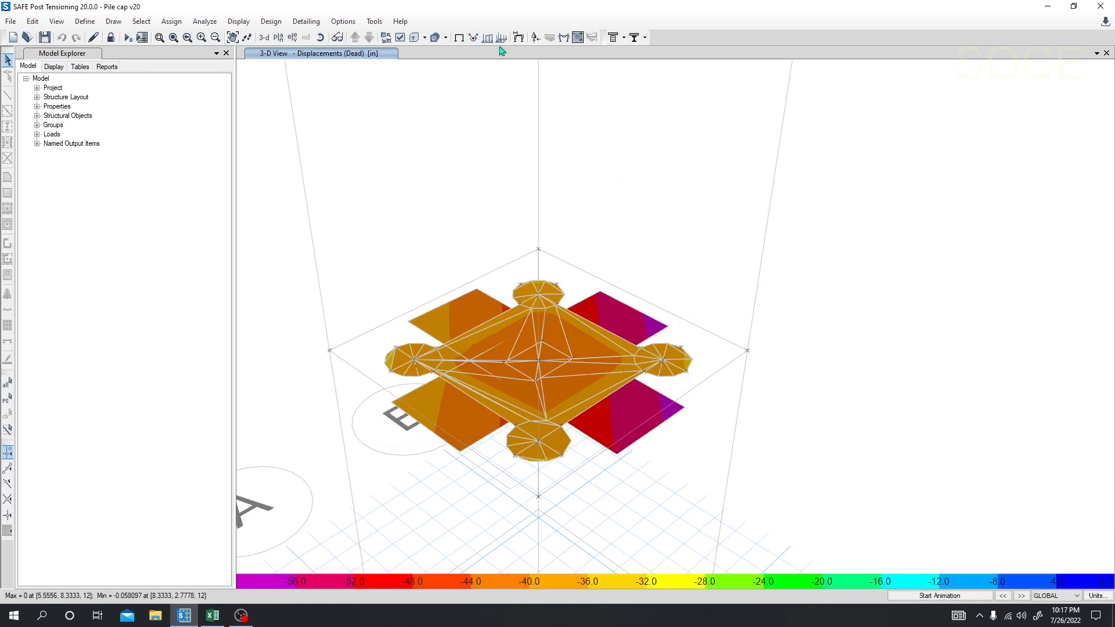
pyautogui.click(462, 39)
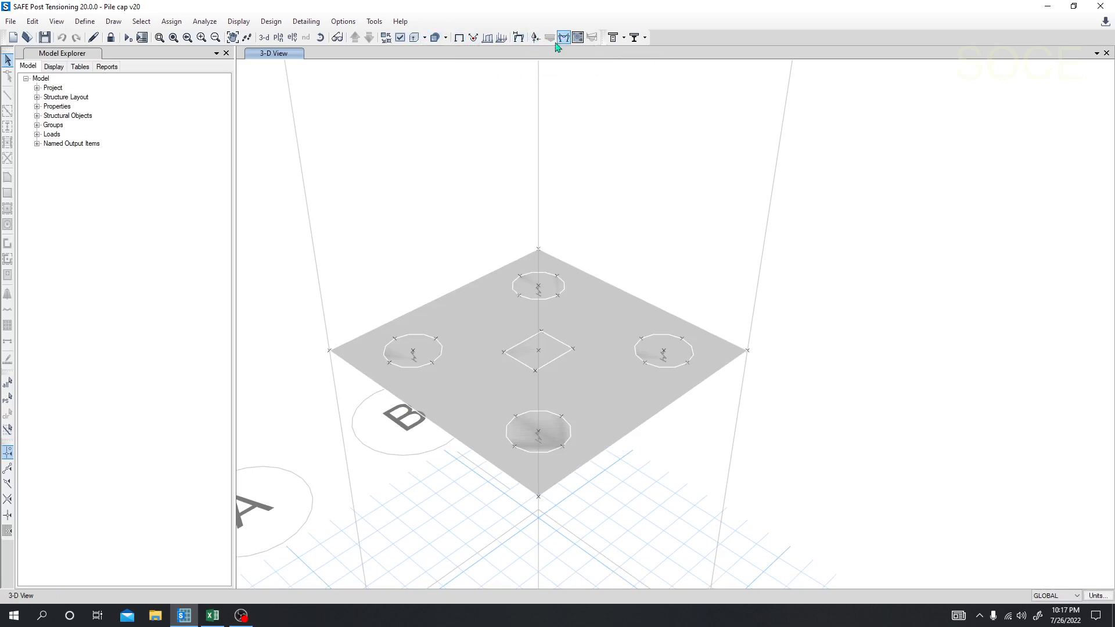
pyautogui.click(238, 22)
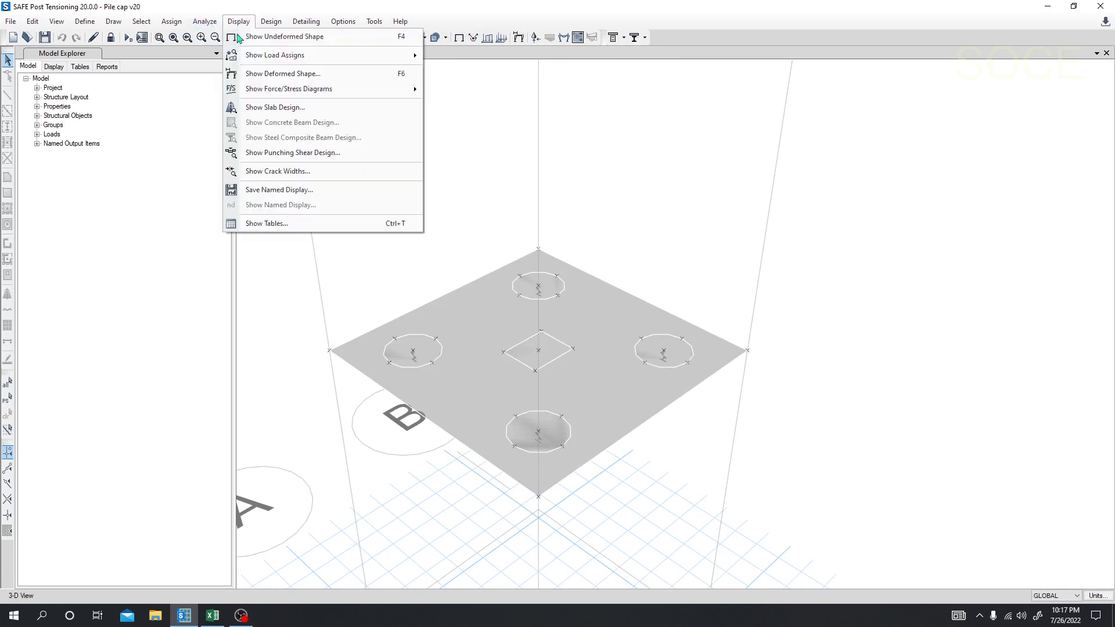
pyautogui.click(279, 163)
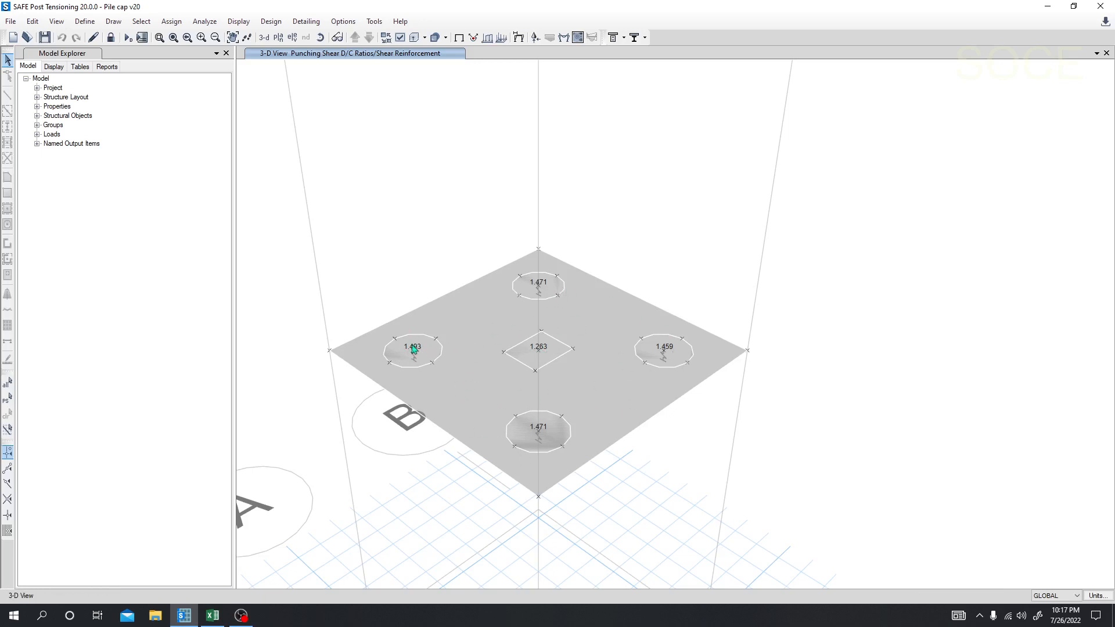
# Step: Unlock the model, discarding the analysis results, and set the Pile Cap slab property's thickness to 36 in
pyautogui.click(111, 37)
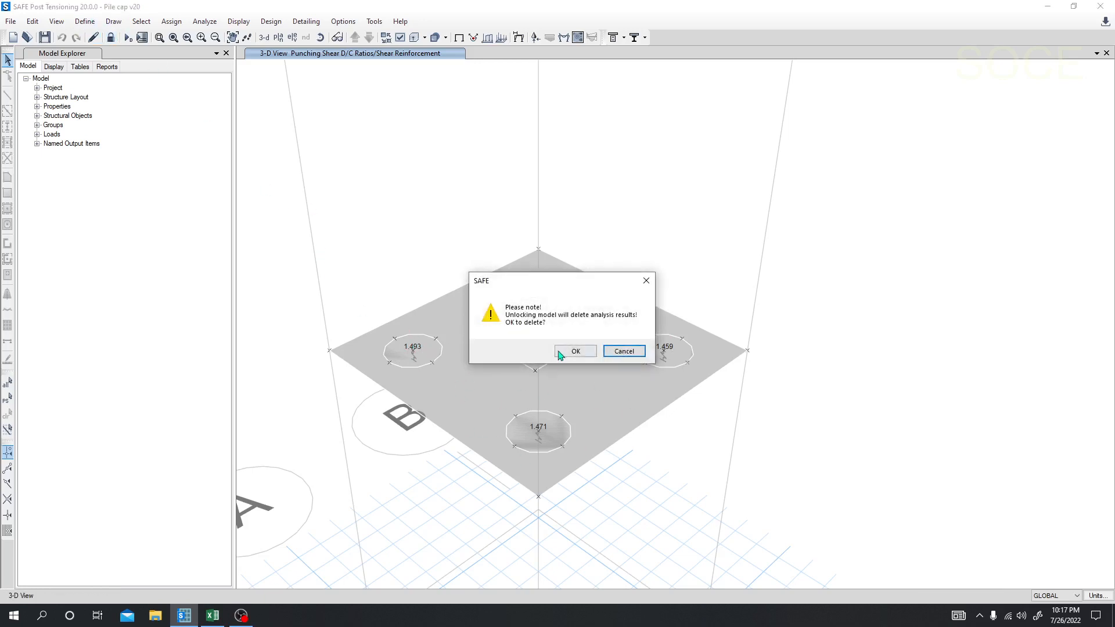
pyautogui.click(568, 351)
pyautogui.click(85, 22)
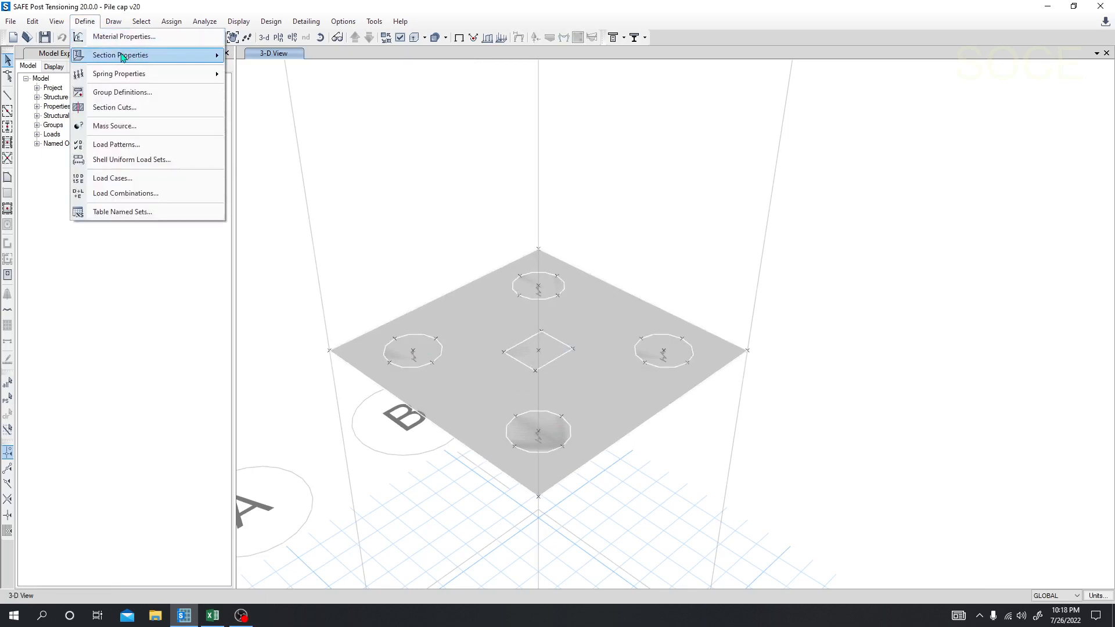
pyautogui.moveTo(122, 56)
pyautogui.click(268, 90)
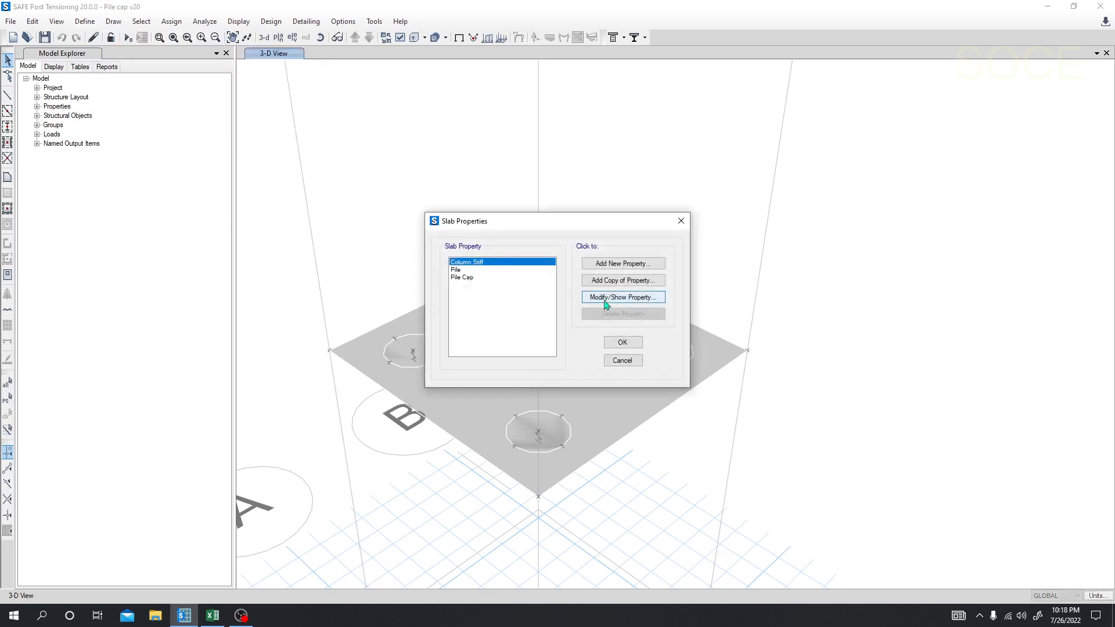
pyautogui.click(463, 277)
pyautogui.click(623, 296)
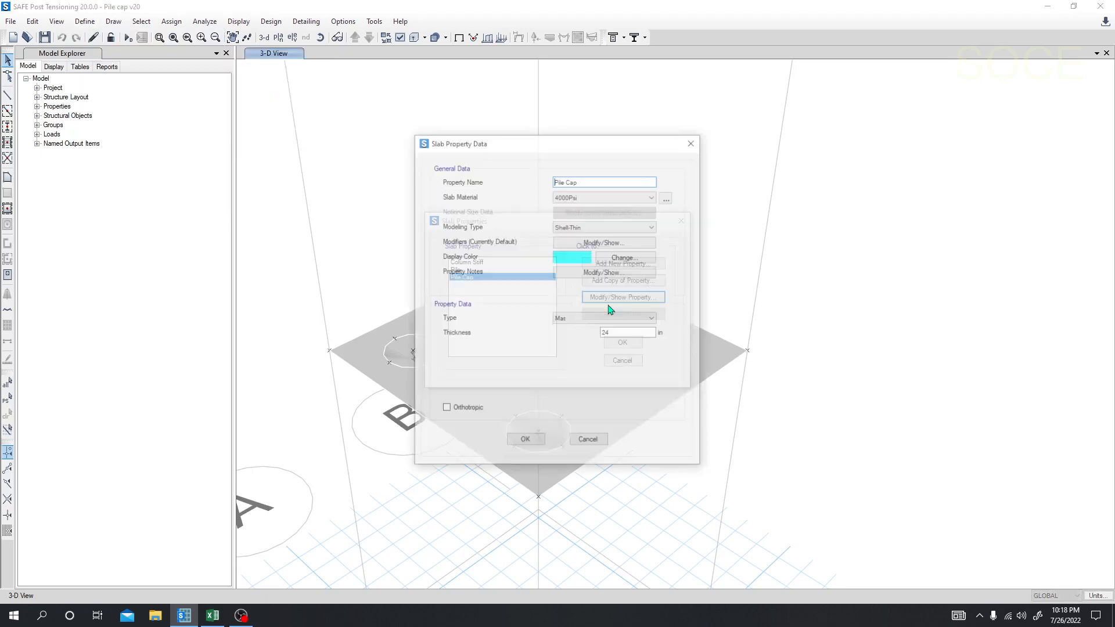
pyautogui.moveTo(635, 333); pyautogui.dragTo(605, 335)
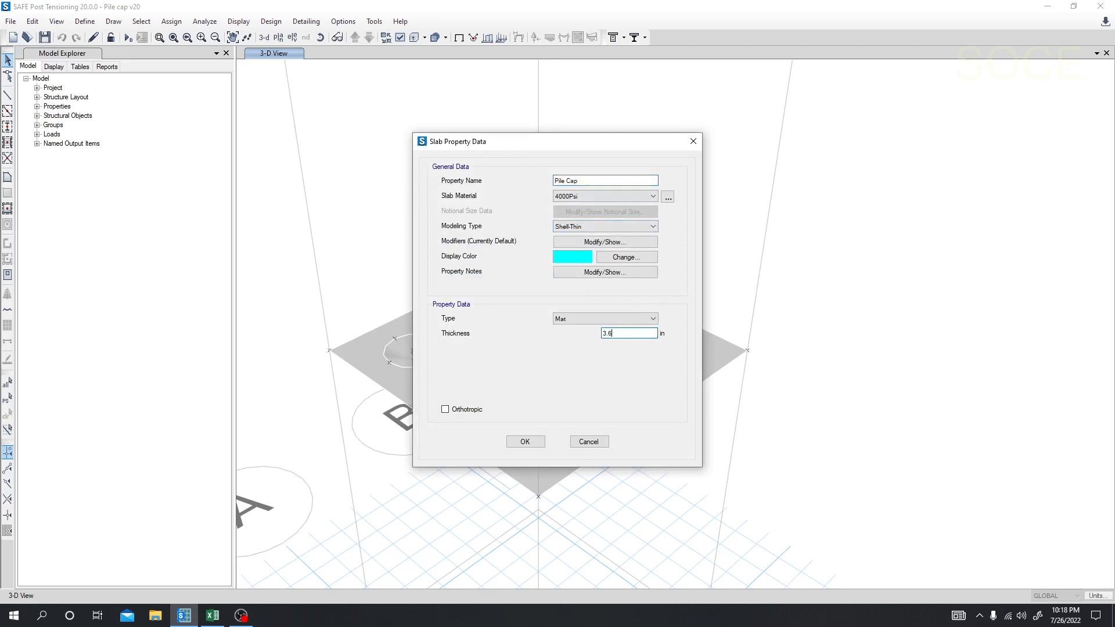
pyautogui.moveTo(627, 333); pyautogui.dragTo(587, 339)
pyautogui.write('3')
pyautogui.click(525, 442)
# Step: Set the Pile slab property's thickness to 36 in
pyautogui.click(480, 270)
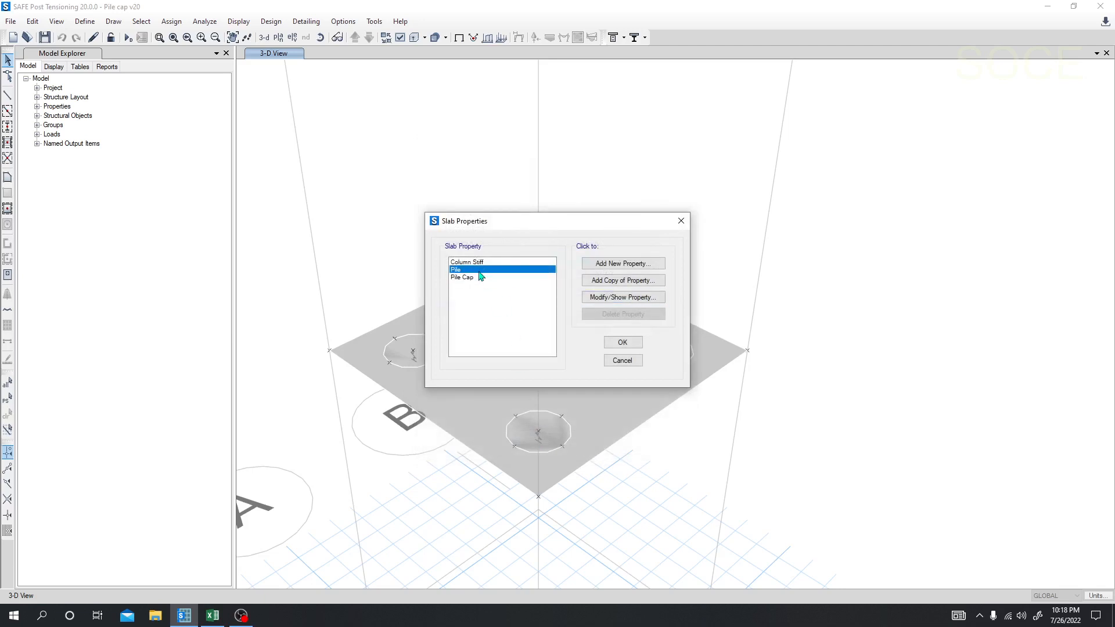
pyautogui.click(603, 300)
pyautogui.moveTo(631, 334); pyautogui.dragTo(574, 350)
pyautogui.write('36')
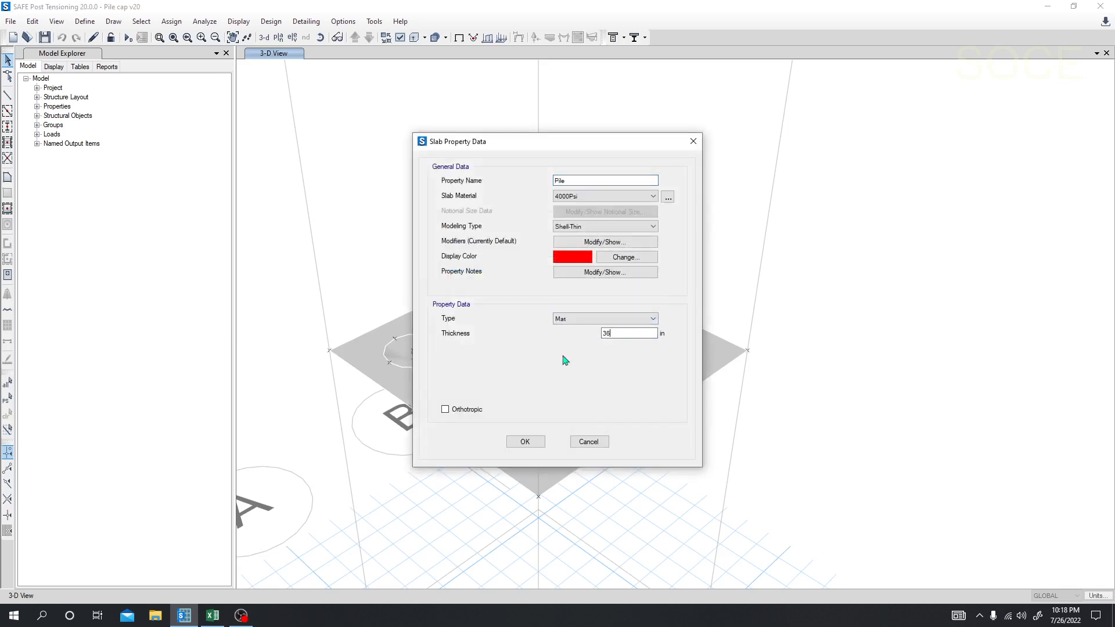
pyautogui.click(525, 442)
# Step: Set the Column Stiff slab property's thickness to 36 in and accept the slab definitions
pyautogui.click(510, 262)
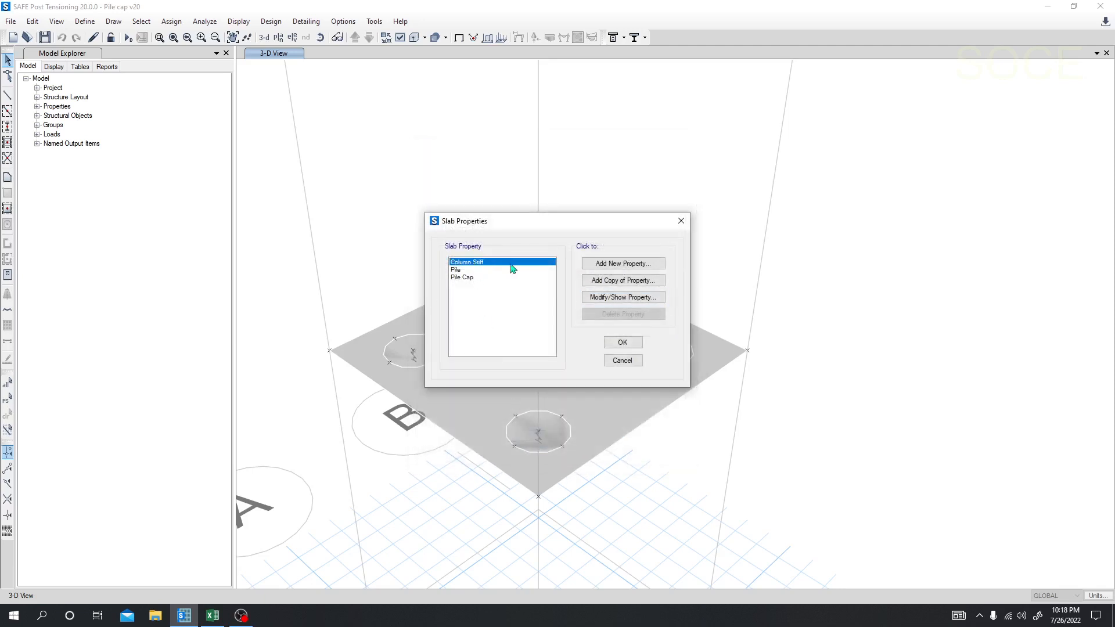
pyautogui.click(615, 297)
pyautogui.moveTo(644, 334); pyautogui.dragTo(564, 341)
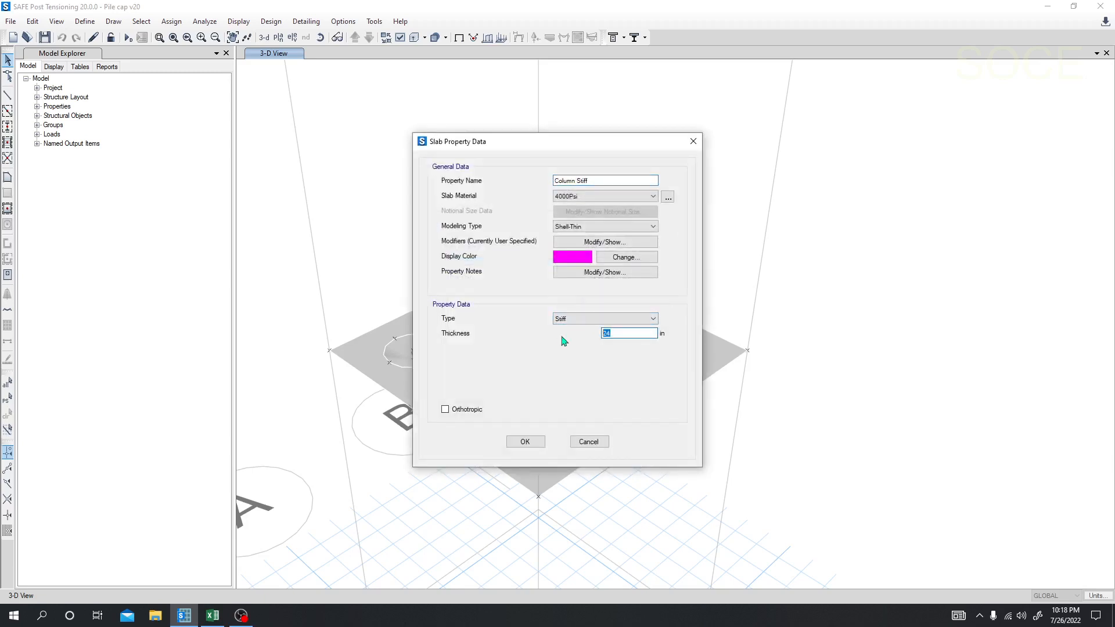
pyautogui.write('36')
pyautogui.click(525, 442)
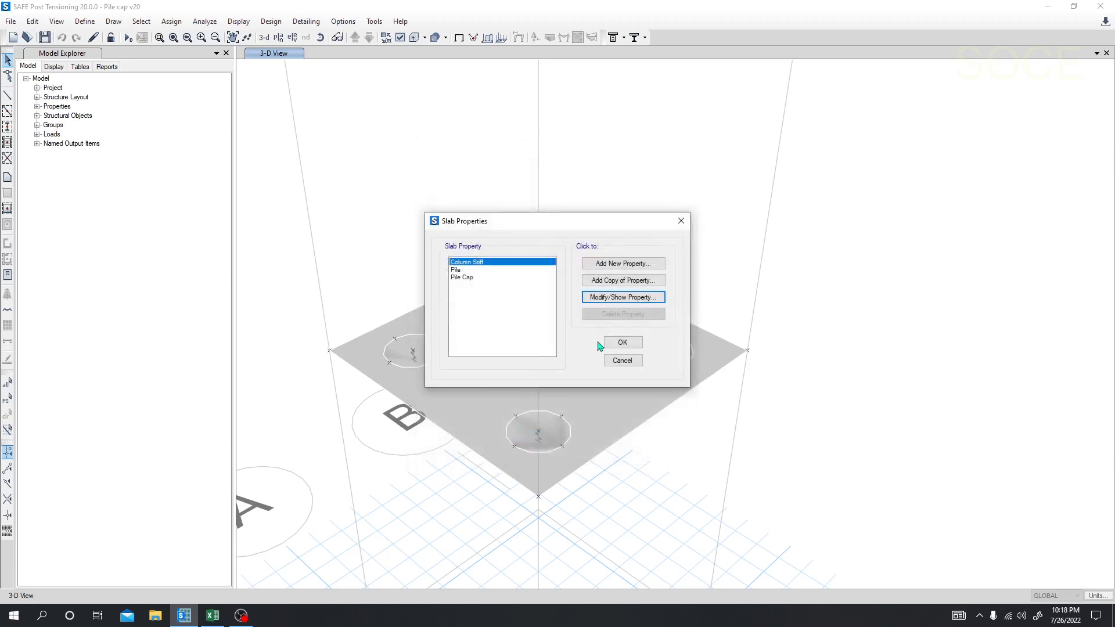
pyautogui.click(620, 342)
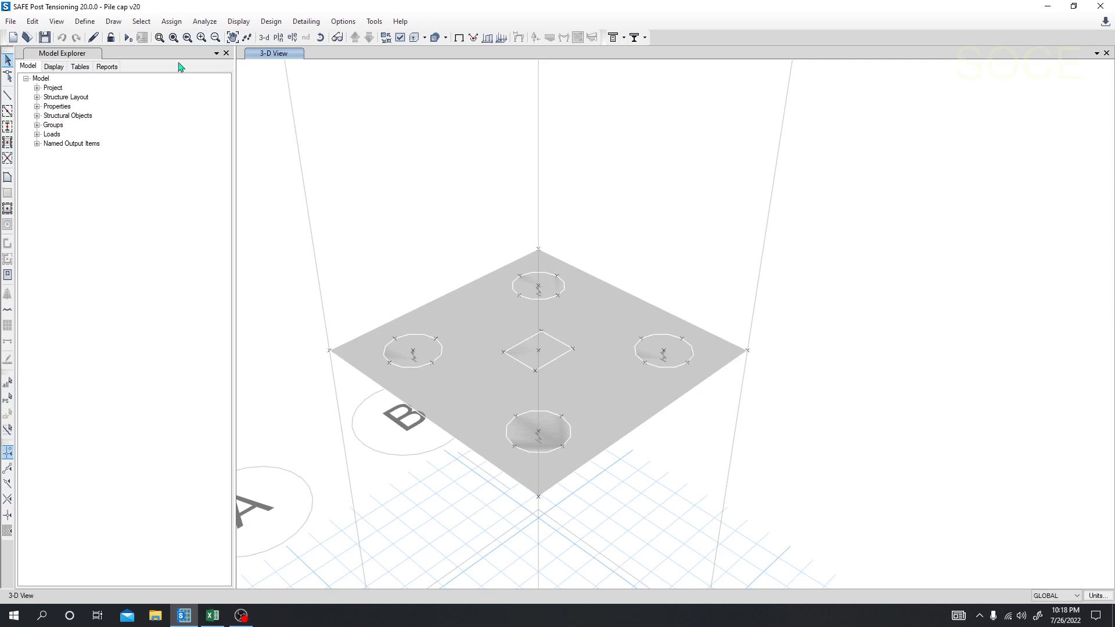
# Step: Rerun the analysis for the thickened slab sections, dismiss its messages and call up the punching shear design display
pyautogui.click(127, 37)
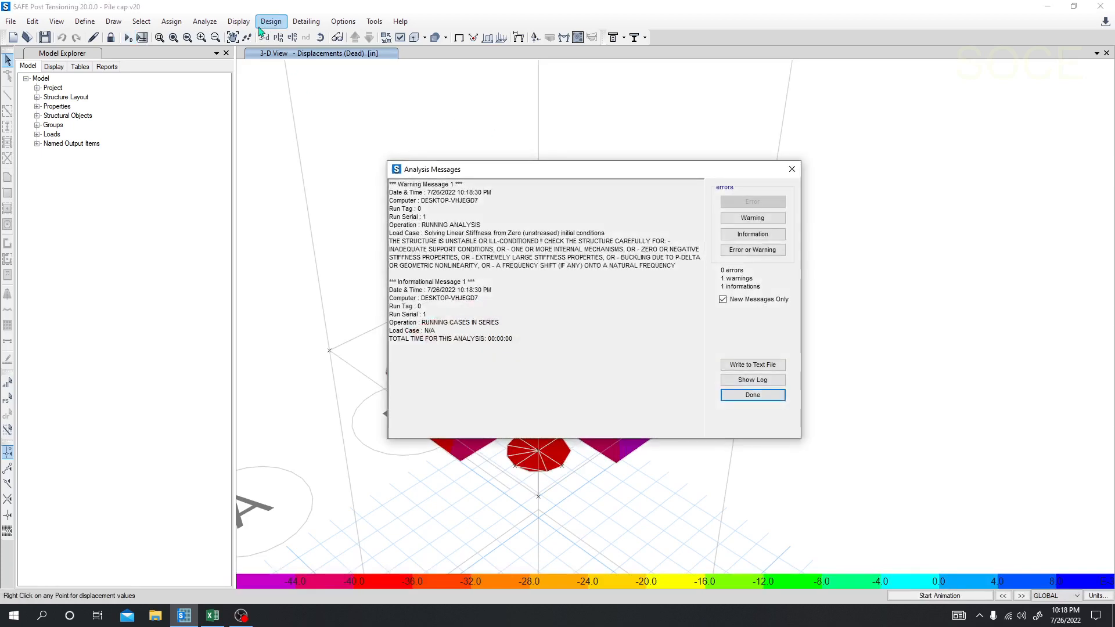
pyautogui.click(797, 163)
pyautogui.click(238, 21)
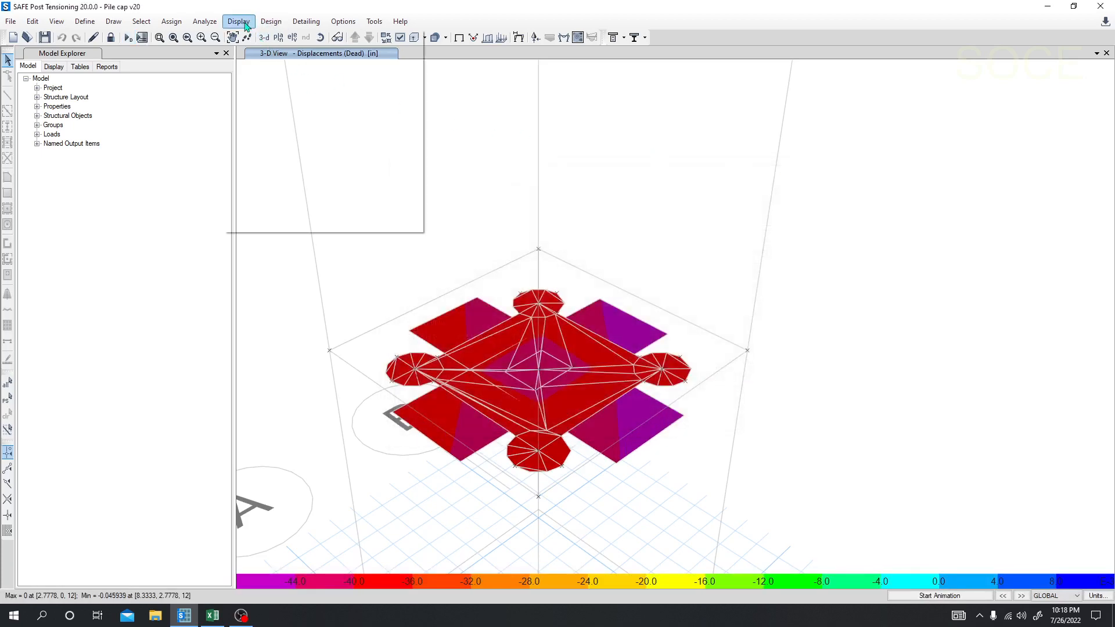
pyautogui.click(285, 153)
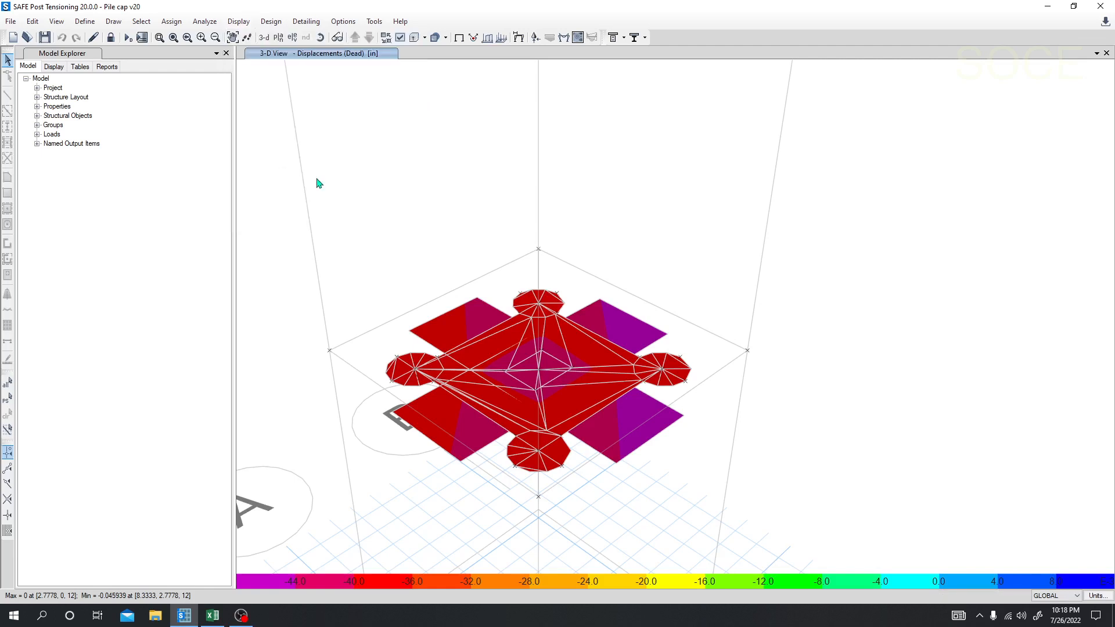
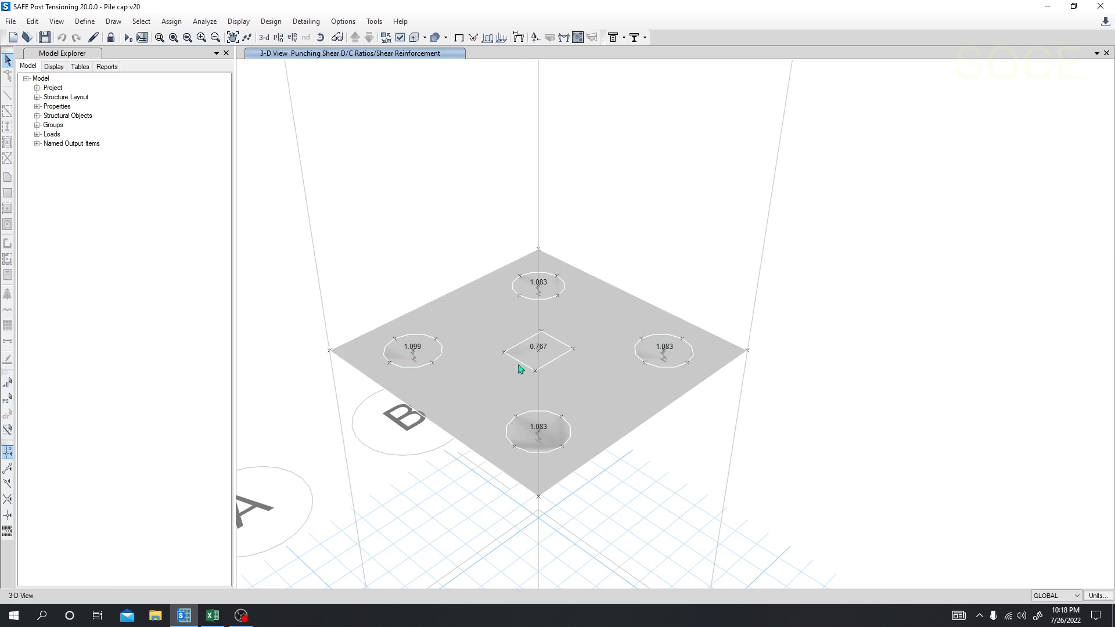
# Step: Show the punching shear D/C ratios in the Story1 plan view and examine them at the column and piles
pyautogui.moveTo(624, 476); pyautogui.dragTo(626, 486, button='middle')
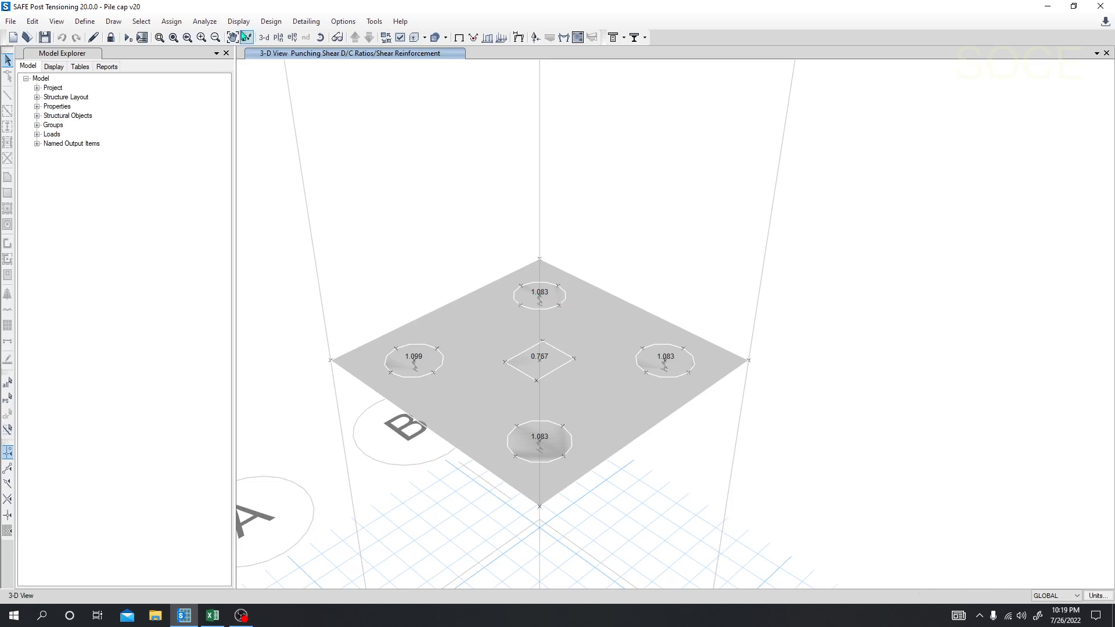
pyautogui.click(278, 37)
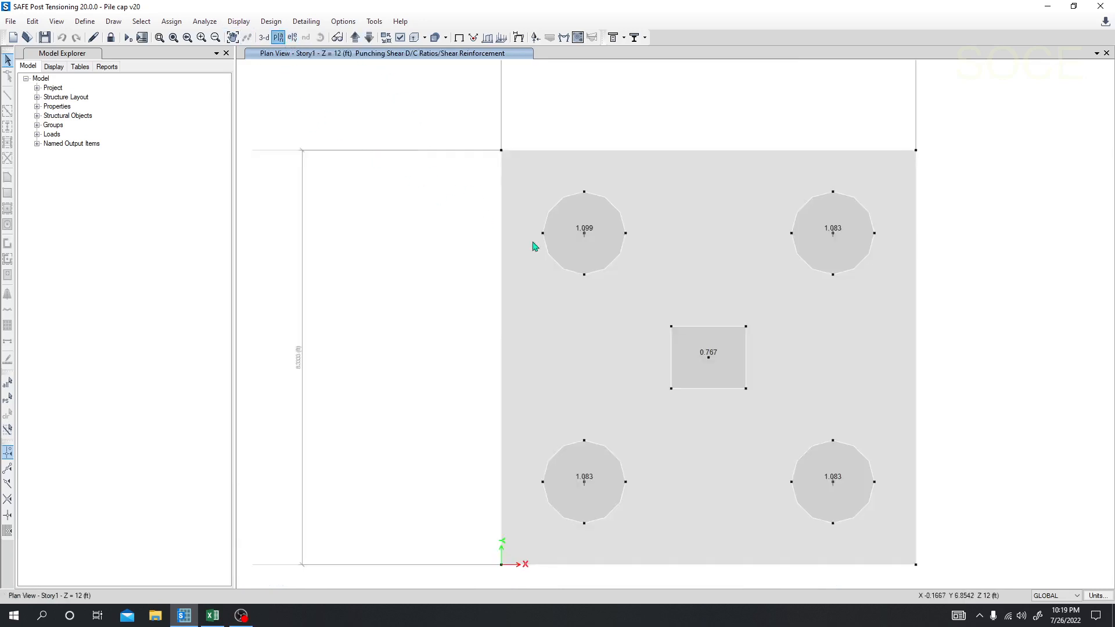
pyautogui.moveTo(649, 303); pyautogui.dragTo(709, 269, button='middle')
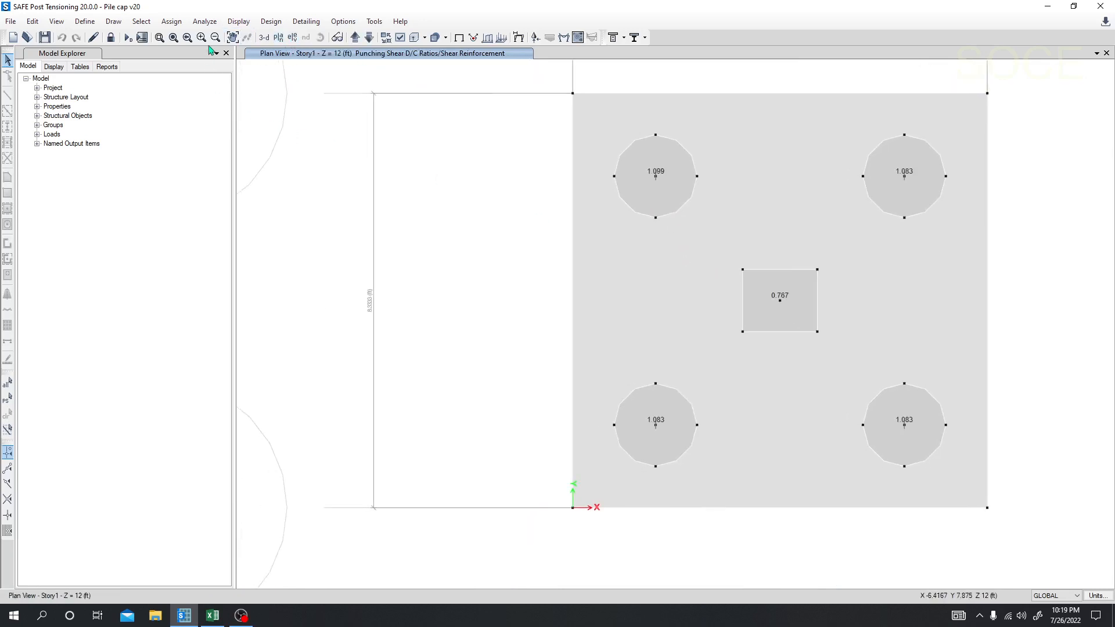
# Step: Display the finite element based slab design as enveloping flexural reinforcement for the Direction 1 top rebar and examine the contours
pyautogui.click(238, 22)
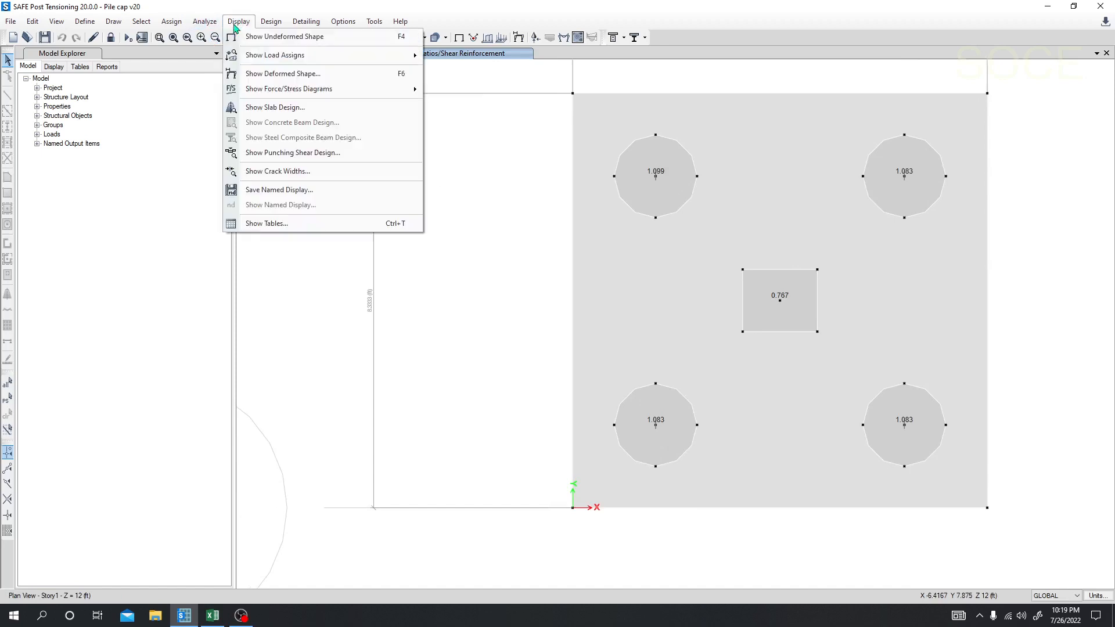
pyautogui.click(275, 115)
pyautogui.moveTo(547, 147); pyautogui.dragTo(231, 115)
pyautogui.click(214, 148)
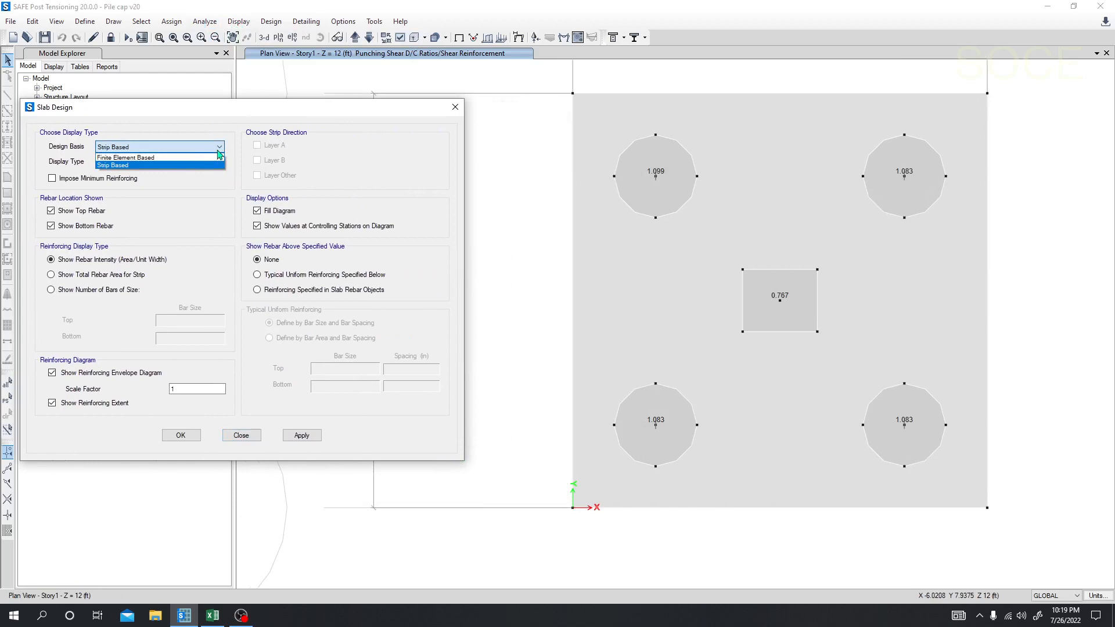
pyautogui.click(185, 163)
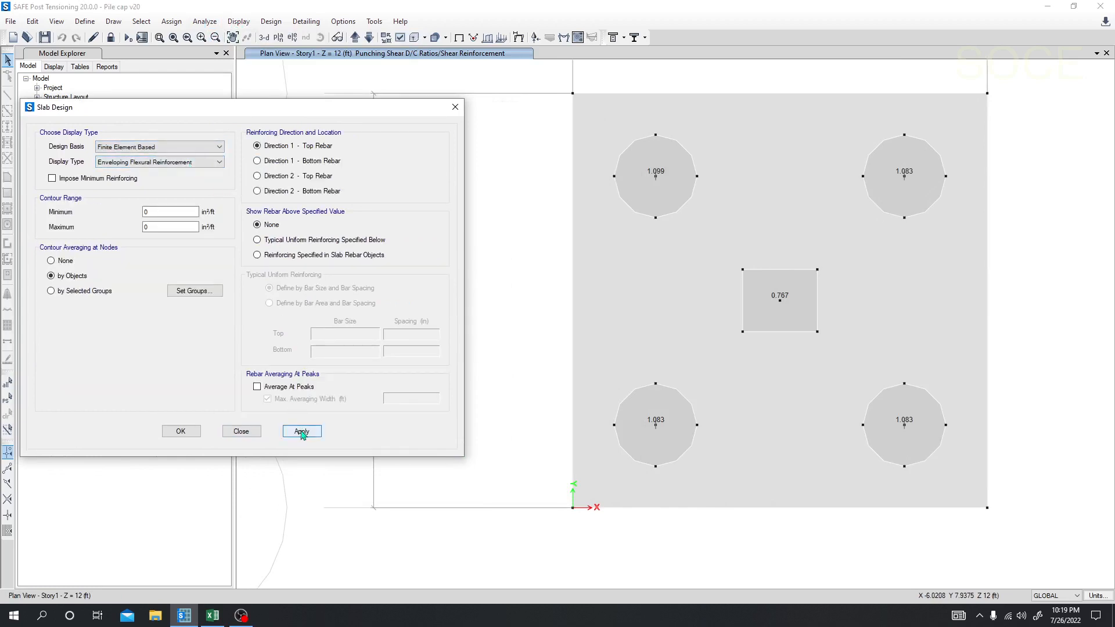
pyautogui.click(302, 431)
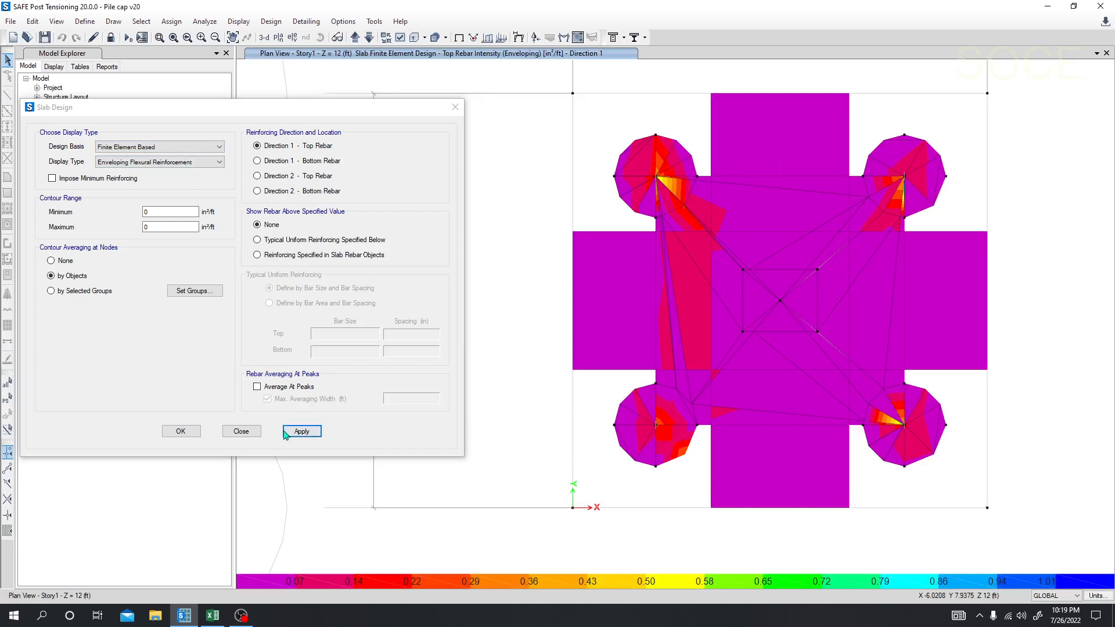
pyautogui.moveTo(669, 296)
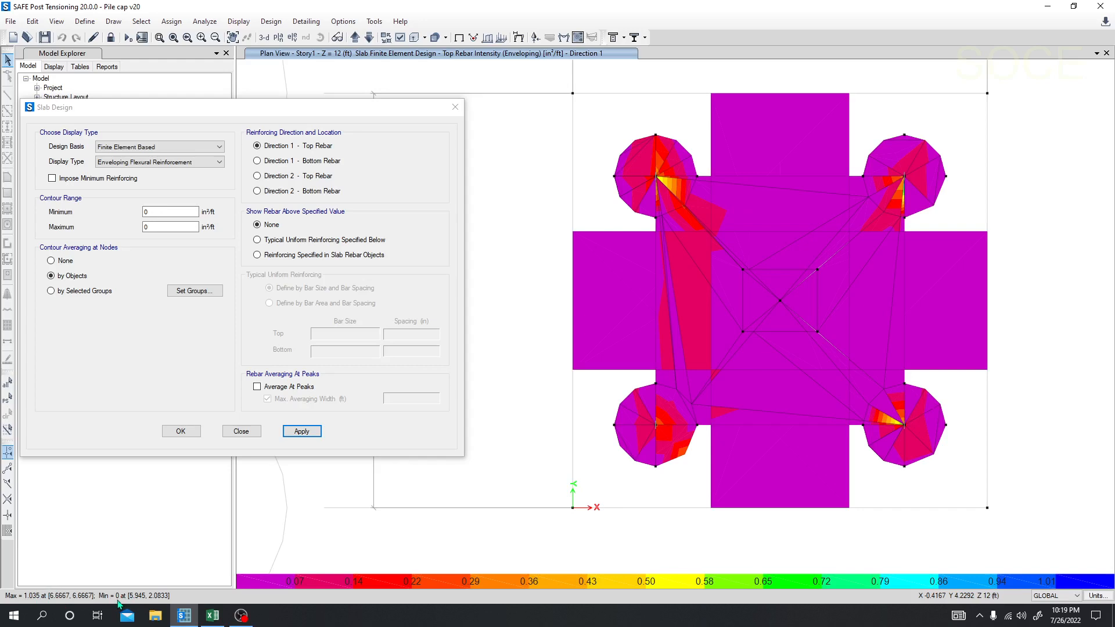
# Step: Display the slab rebar intensity for Direction 1 bottom rebar and for Direction 2 top rebar
pyautogui.click(264, 163)
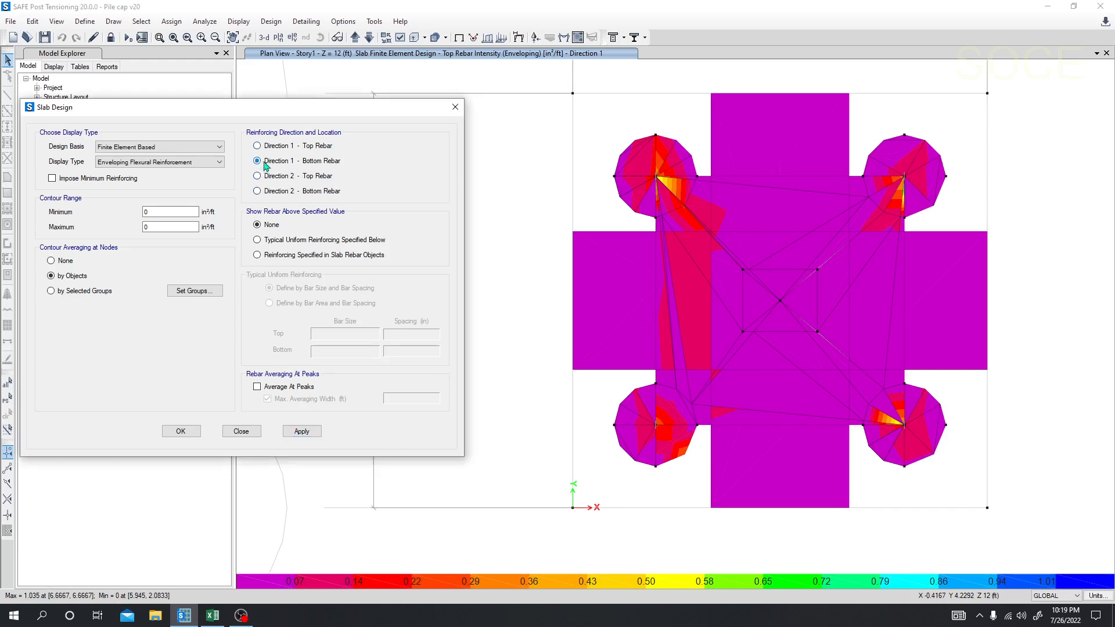
pyautogui.click(302, 432)
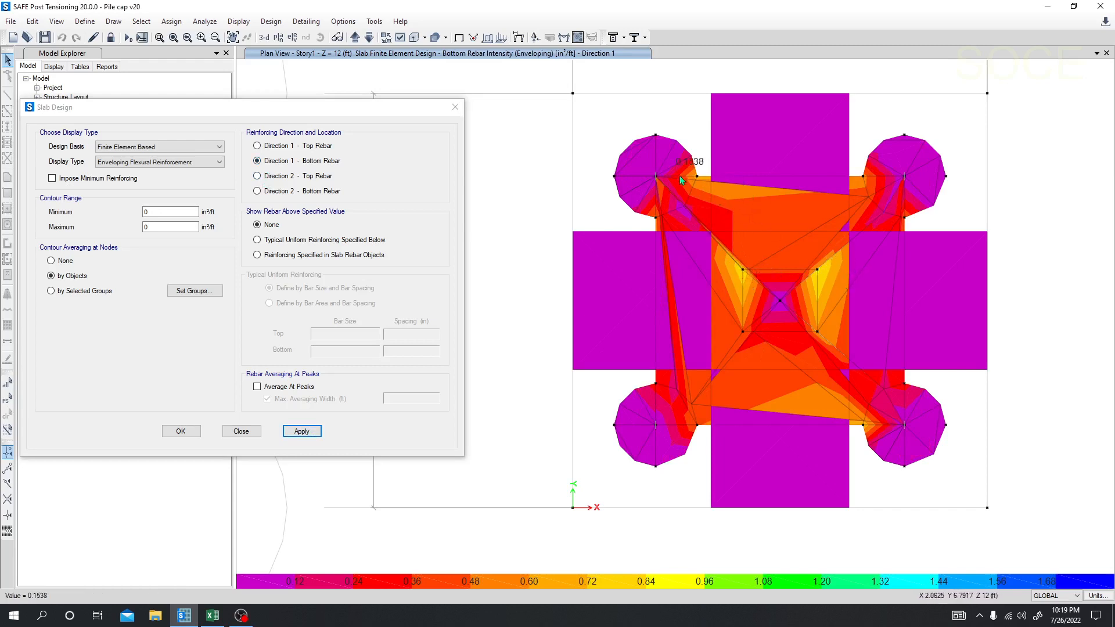
pyautogui.click(257, 177)
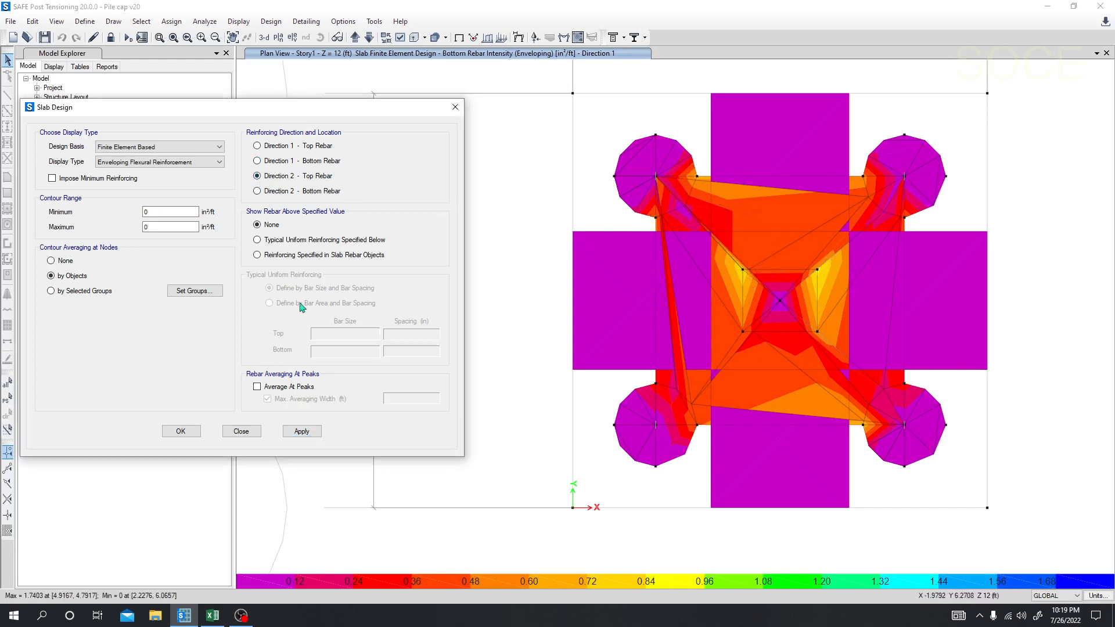
pyautogui.click(302, 435)
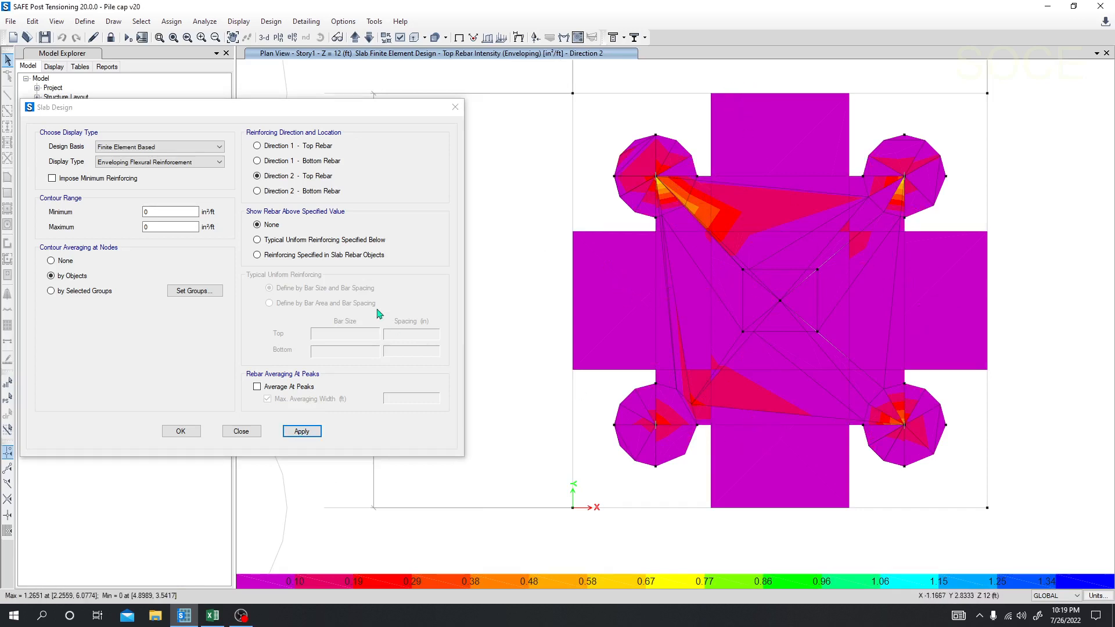
# Step: Display the slab rebar intensity for Direction 2 bottom rebar
pyautogui.click(278, 186)
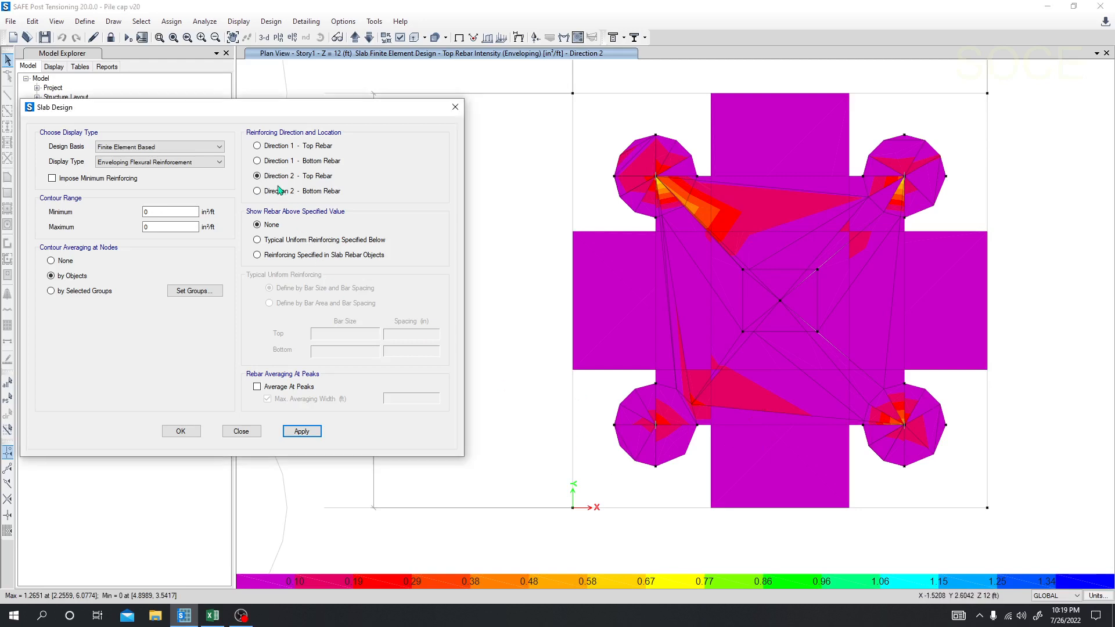
pyautogui.click(279, 190)
pyautogui.click(301, 431)
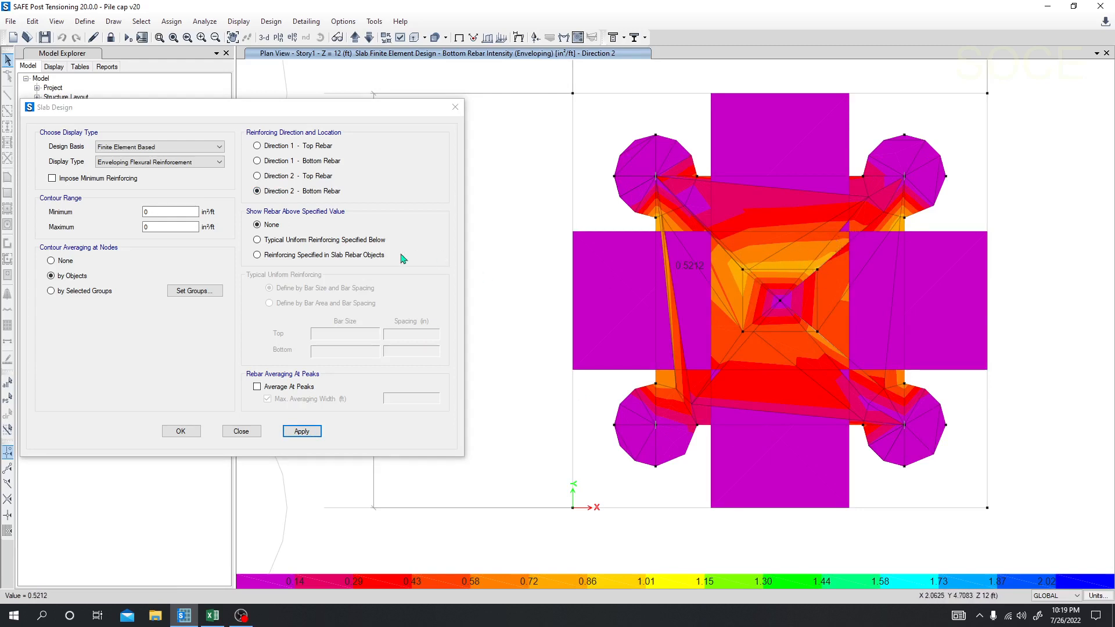
# Step: Show only the rebar required above typical uniform reinforcing, with minimum reinforcing imposed, and apply it to the display
pyautogui.click(292, 241)
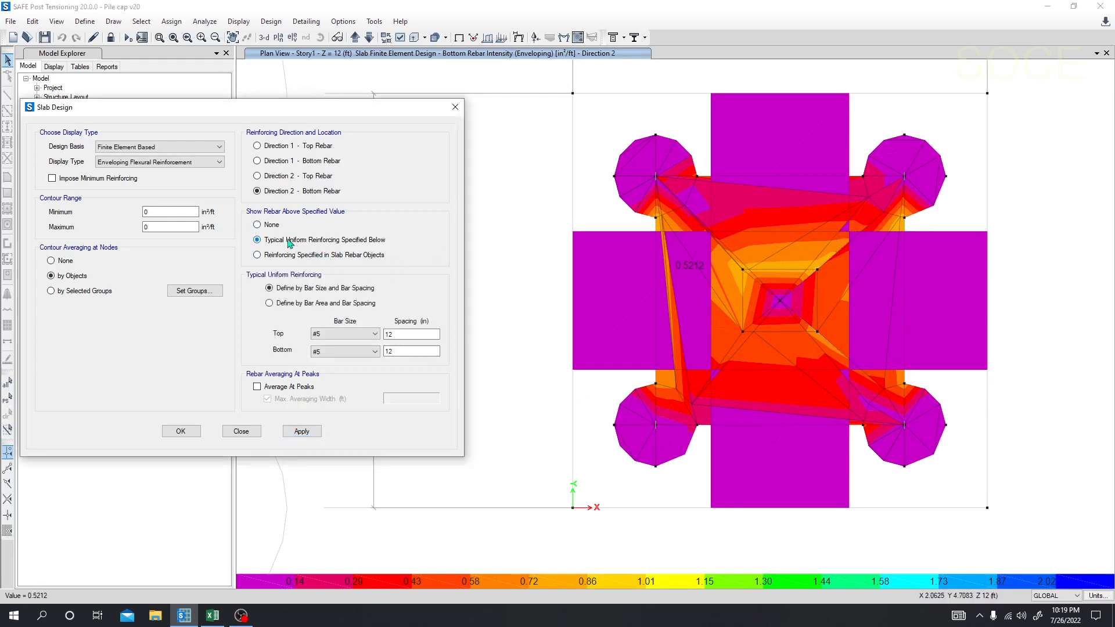
pyautogui.click(65, 180)
pyautogui.click(287, 434)
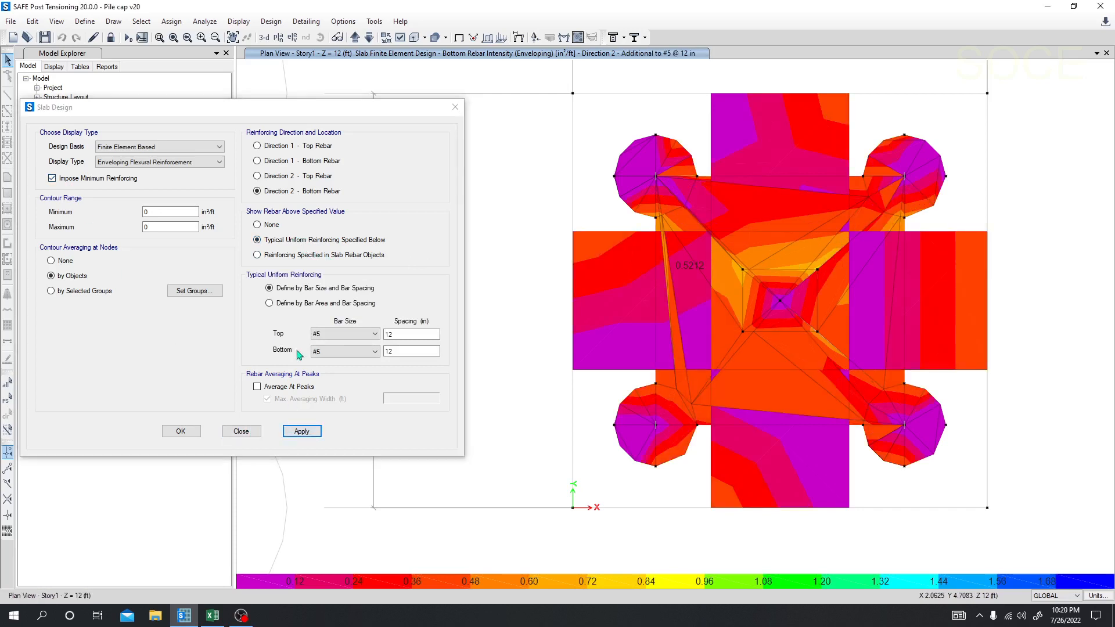
# Step: Set the typical uniform reinforcing to #6 bars at 6 in spacing for both top and bottom and apply it
pyautogui.click(347, 335)
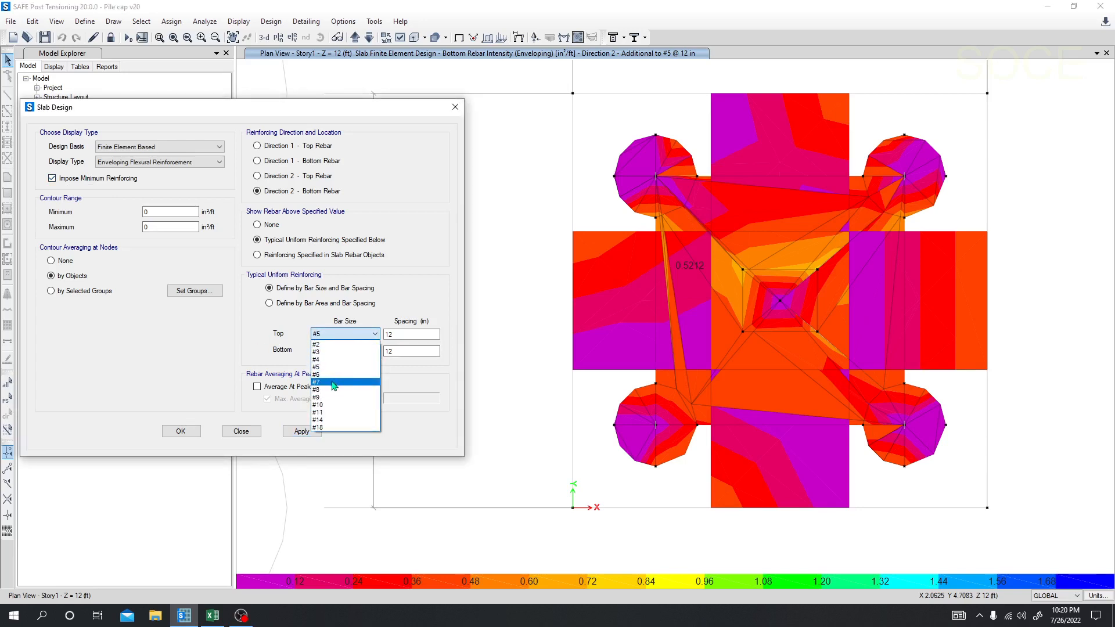
pyautogui.click(334, 374)
pyautogui.click(349, 351)
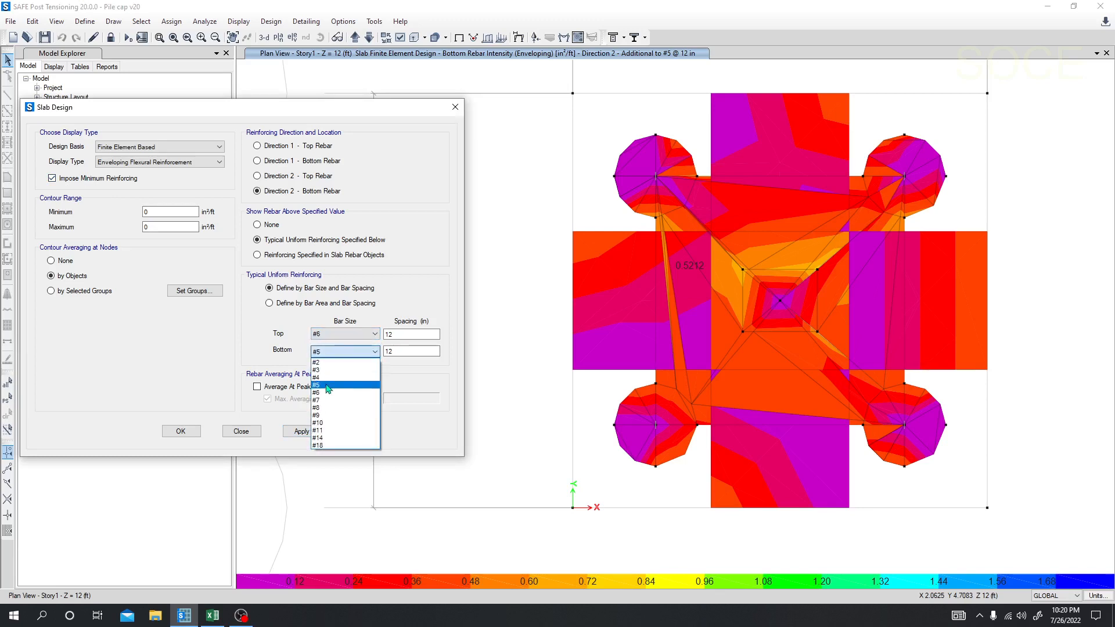
pyautogui.click(331, 390)
pyautogui.doubleClick(401, 334)
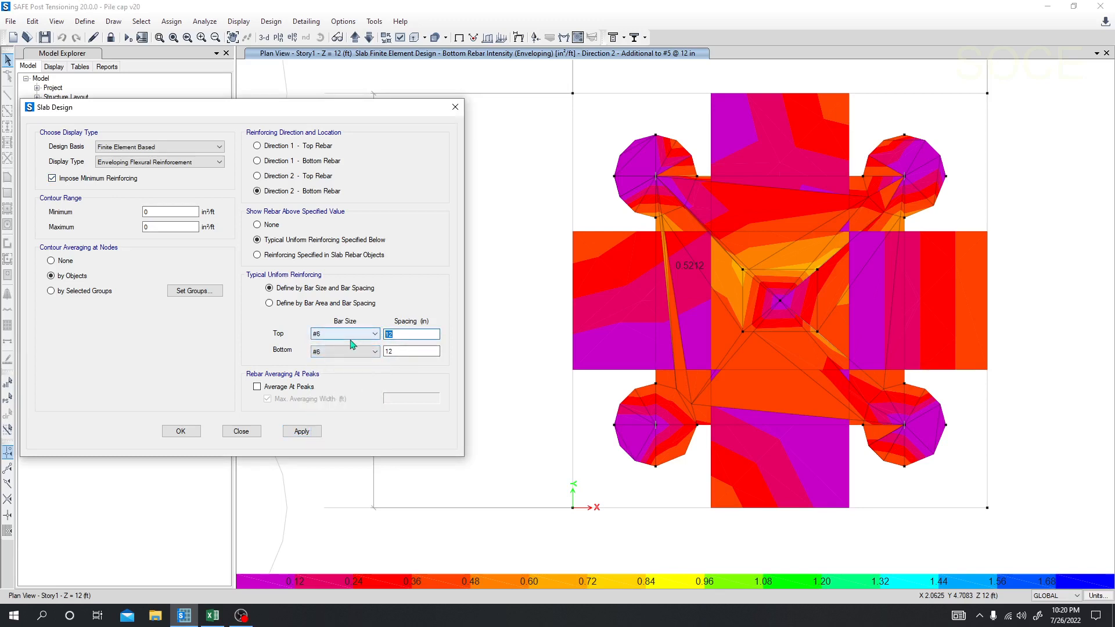
pyautogui.write('6')
pyautogui.doubleClick(387, 351)
pyautogui.write('6')
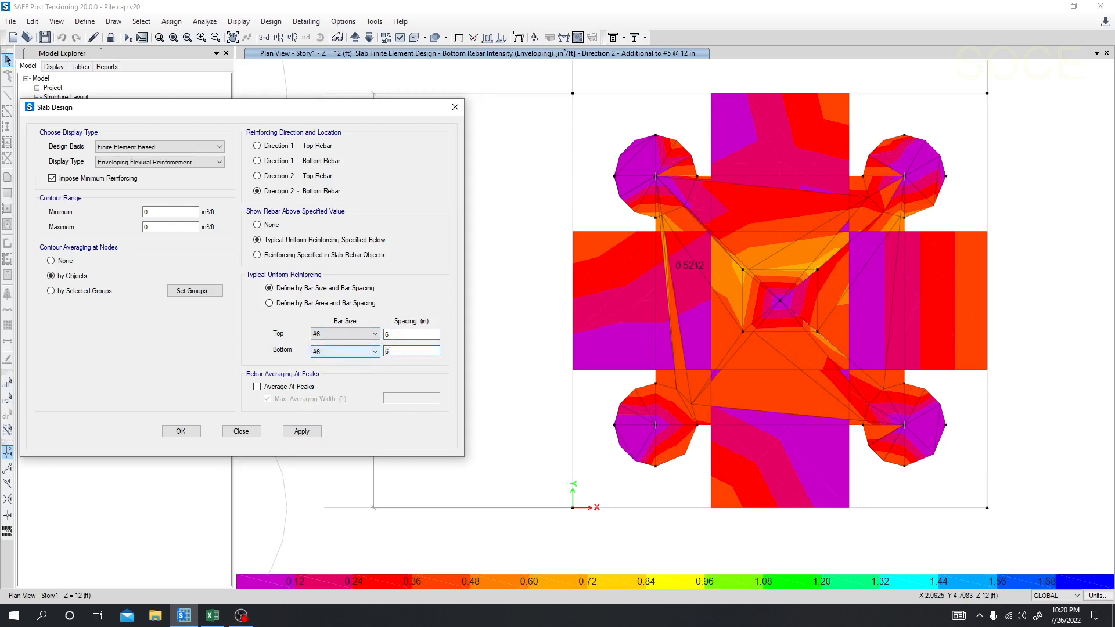
pyautogui.click(306, 431)
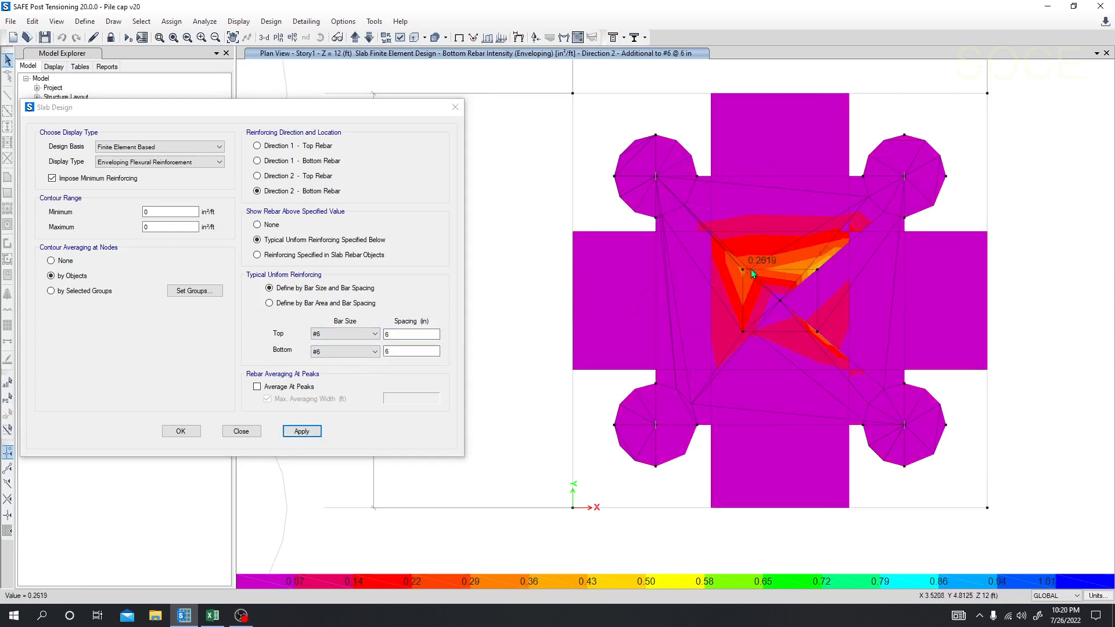
# Step: Set the bottom typical reinforcing spacing to 4 in, apply it and inspect the additional rebar around the column
pyautogui.doubleClick(401, 334)
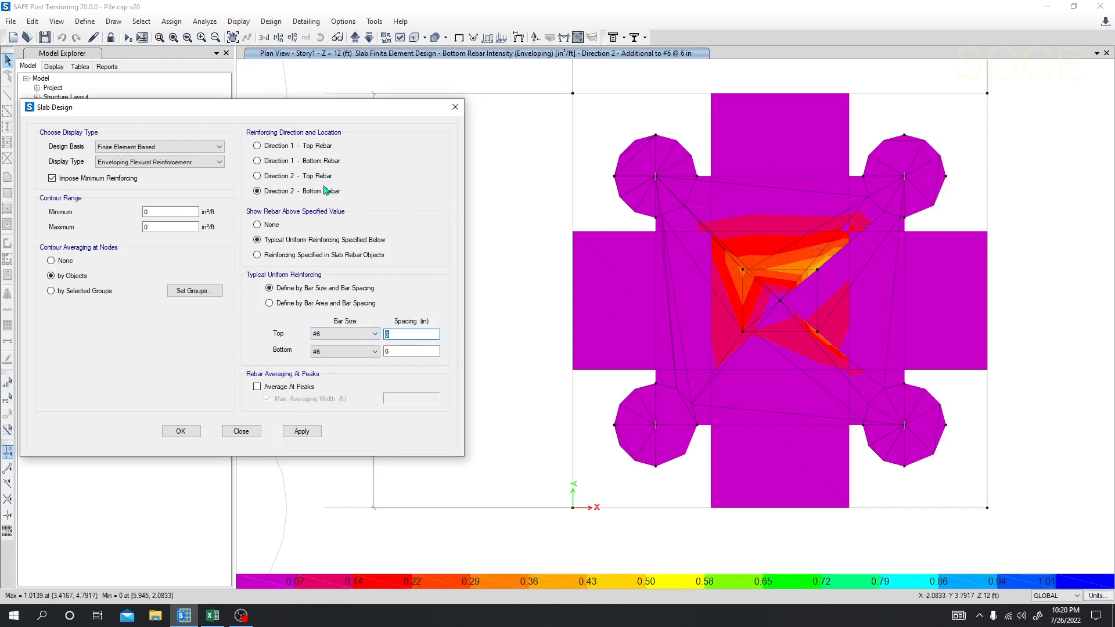
pyautogui.doubleClick(405, 351)
pyautogui.write('4')
pyautogui.click(310, 433)
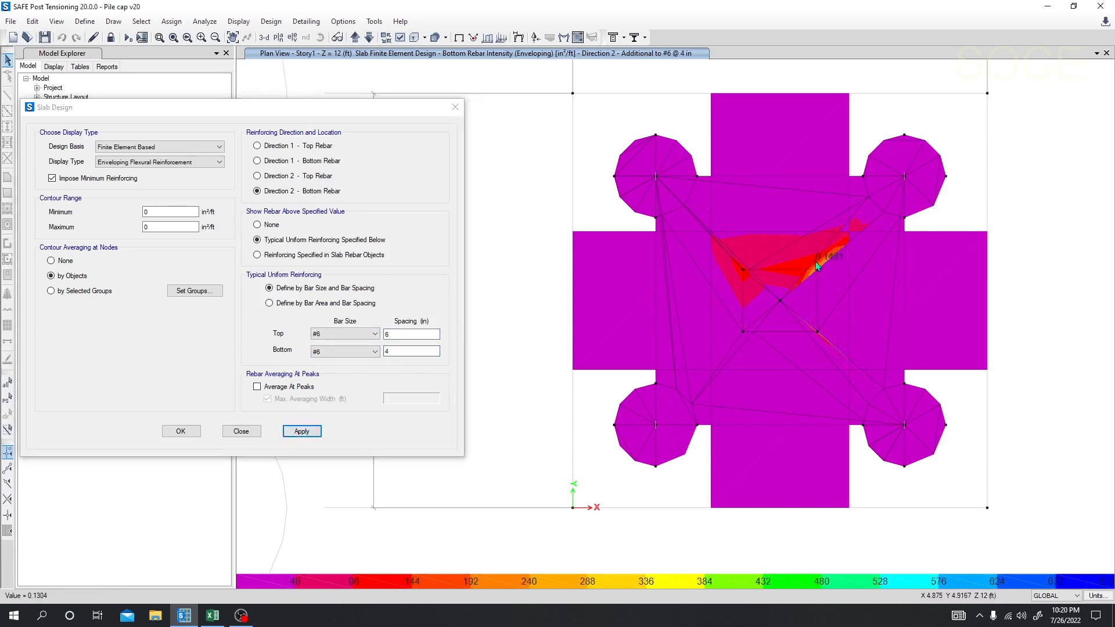
pyautogui.moveTo(826, 256)
# Step: Set the bottom typical reinforcing bar size to #7, apply it and inspect the additional rebar at the column corner
pyautogui.click(372, 351)
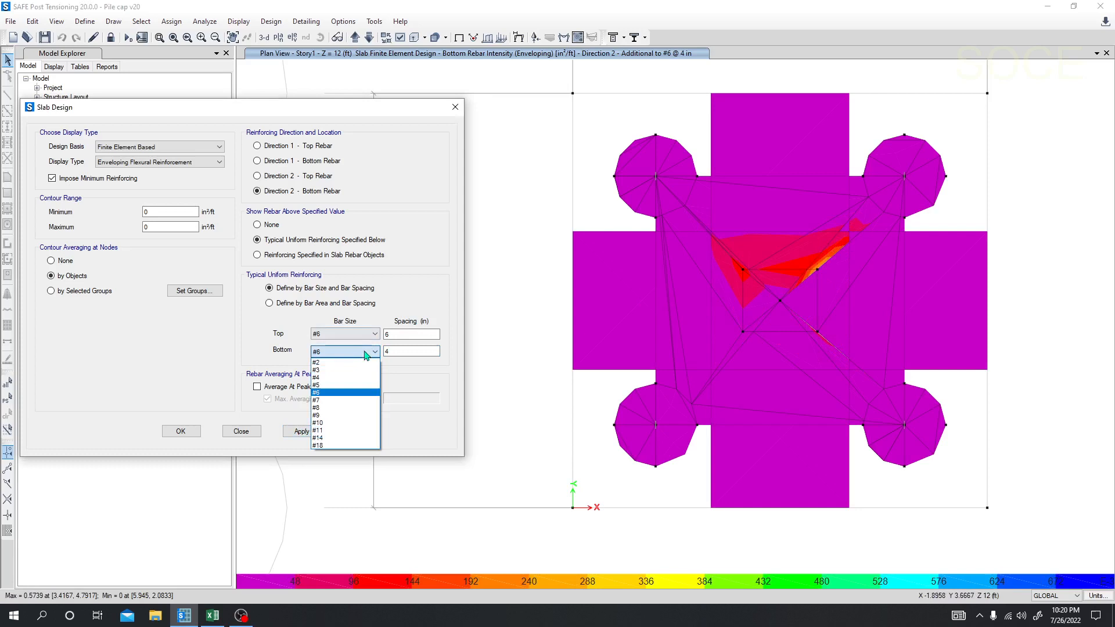
pyautogui.click(322, 402)
pyautogui.click(302, 432)
pyautogui.click(378, 475)
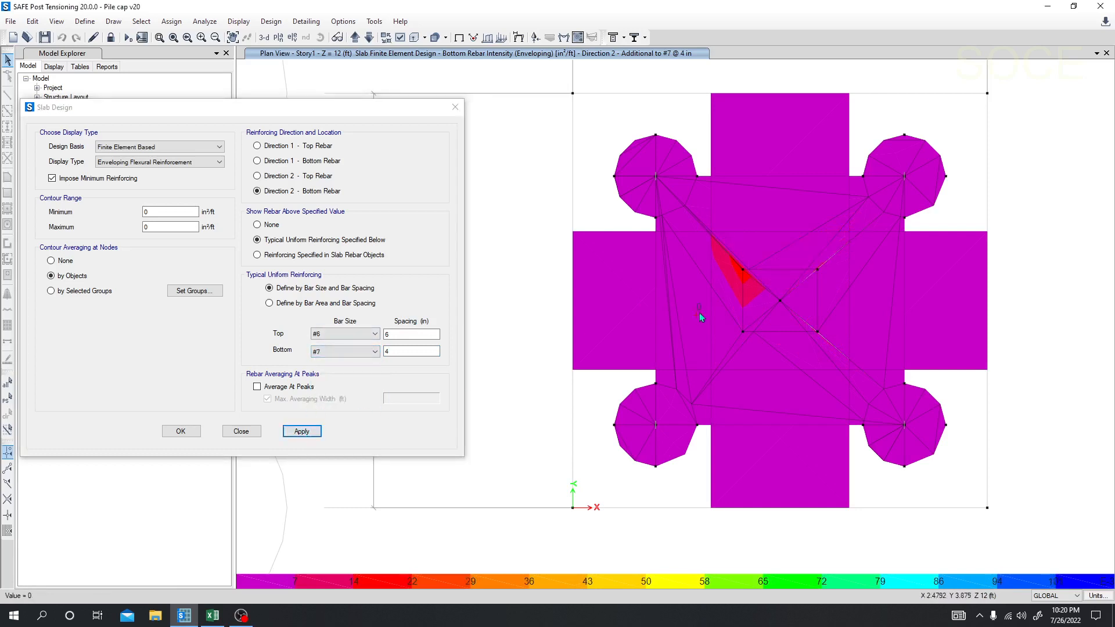
pyautogui.moveTo(741, 273)
# Step: Change the reinforcing direction and location selection to check the other rebar layers against the typical reinforcing
pyautogui.click(277, 146)
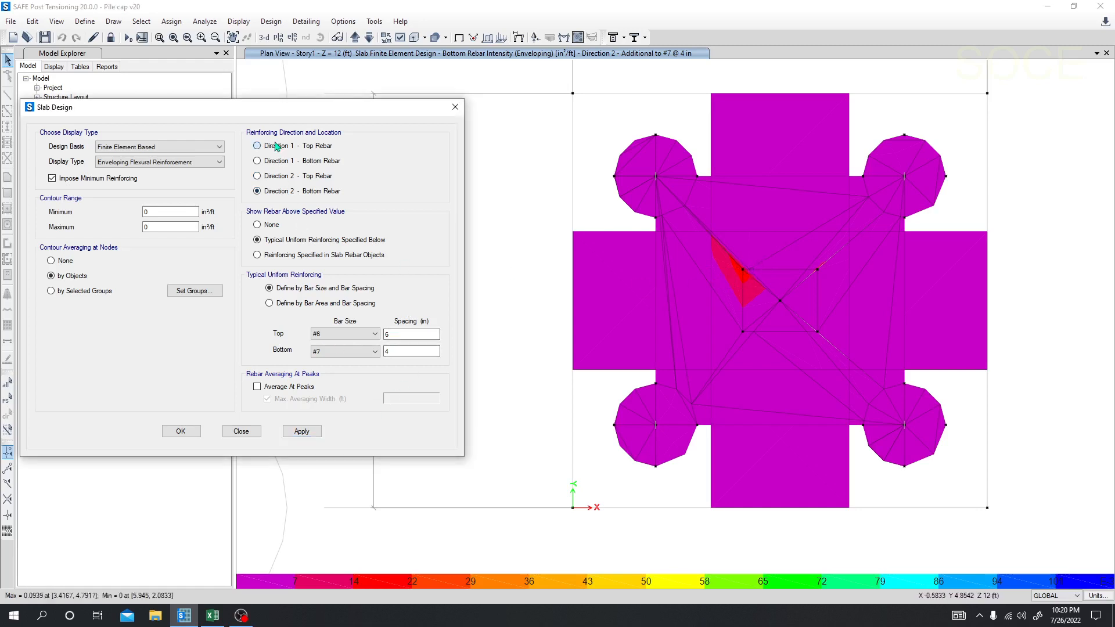
pyautogui.click(276, 191)
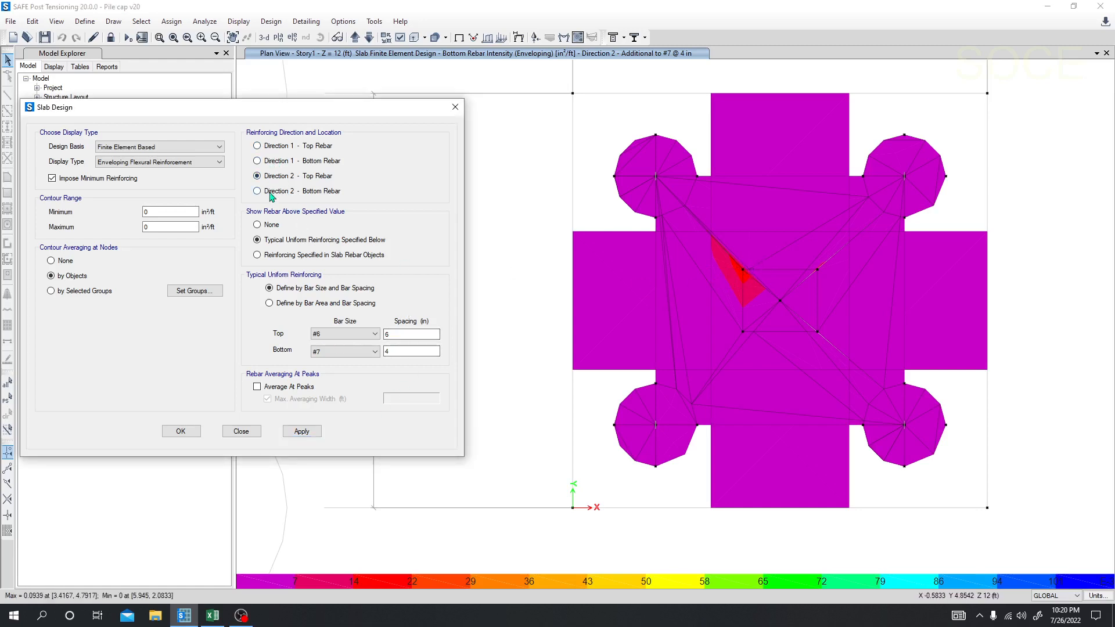